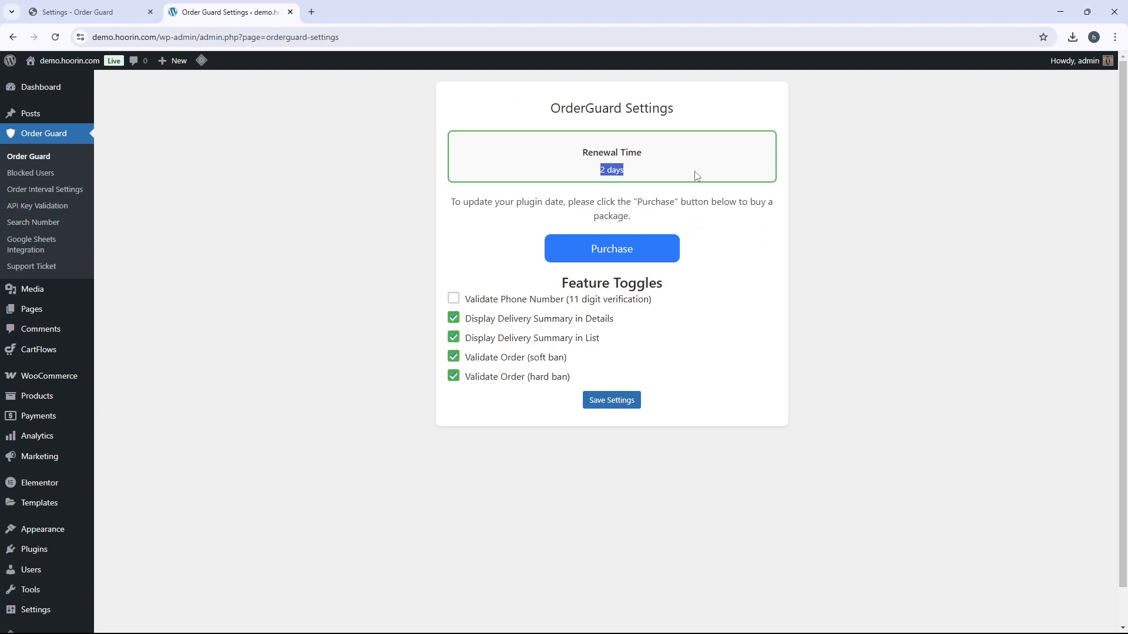
Install and activate the OrderGuard Google Sheets Integration add-on and open its settings page
left_click(341, 197)
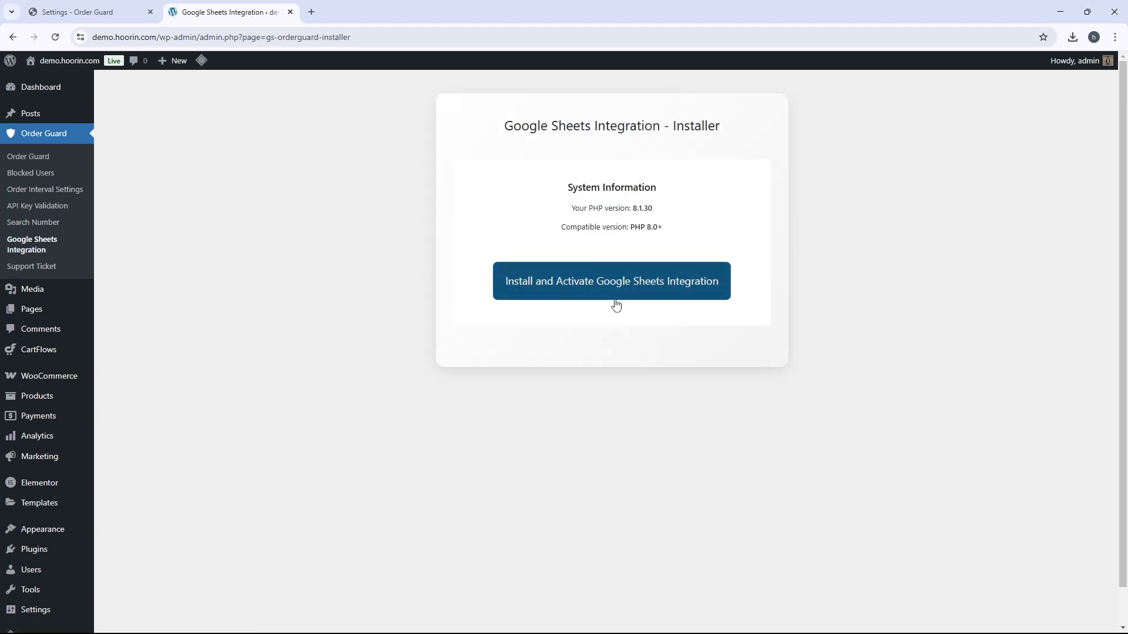
left_click(540, 290)
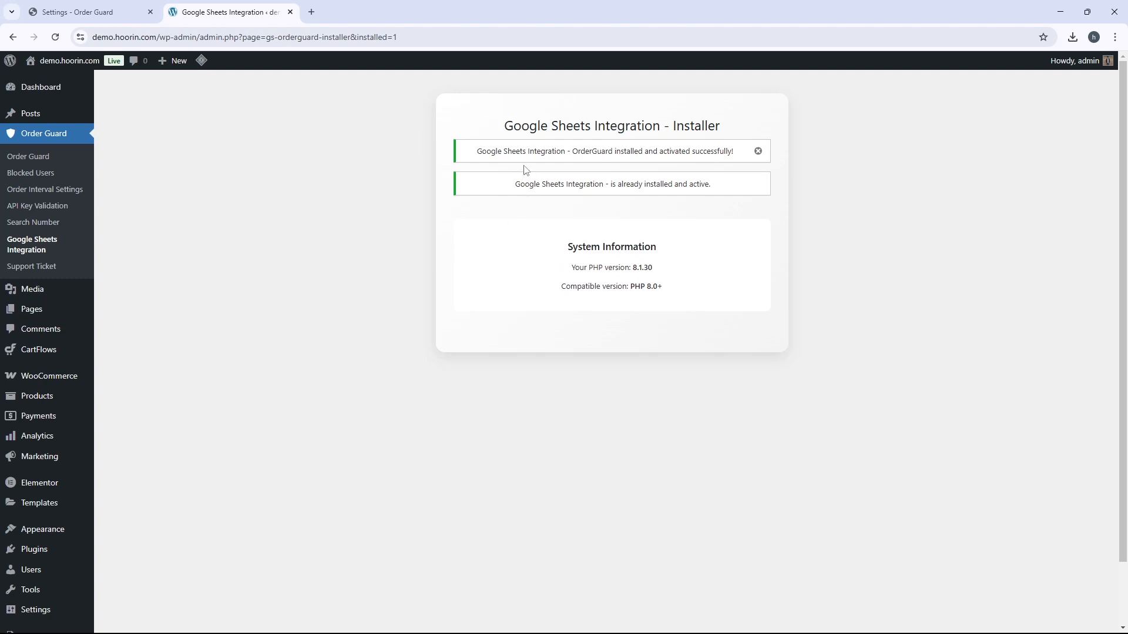
left_click_drag(477, 151, 710, 157)
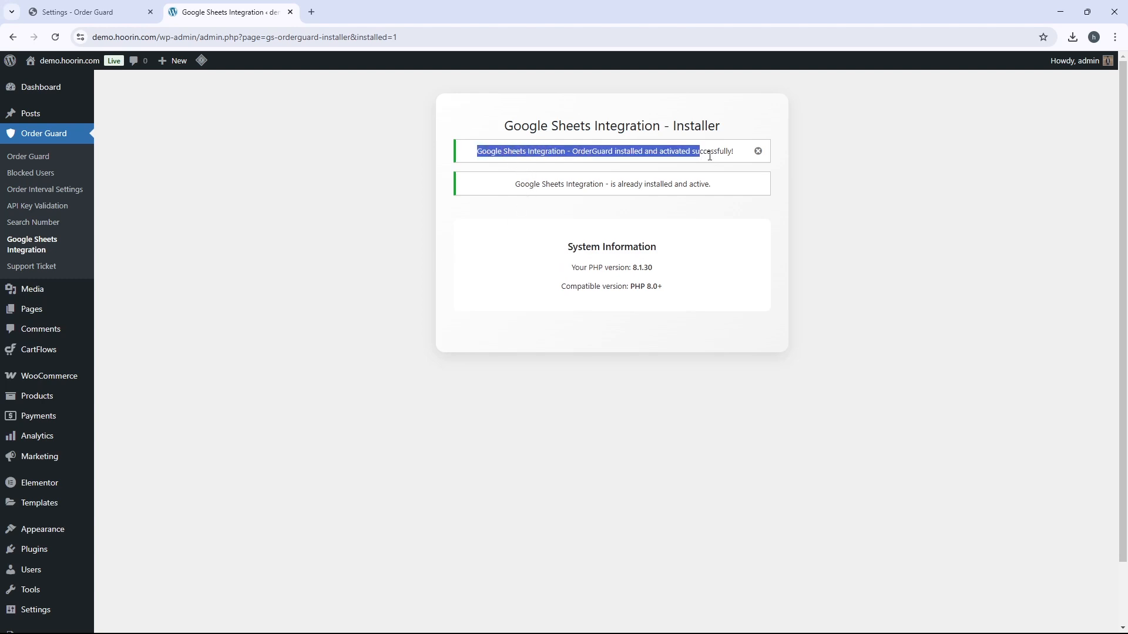
scroll(45, 272, "down", 2)
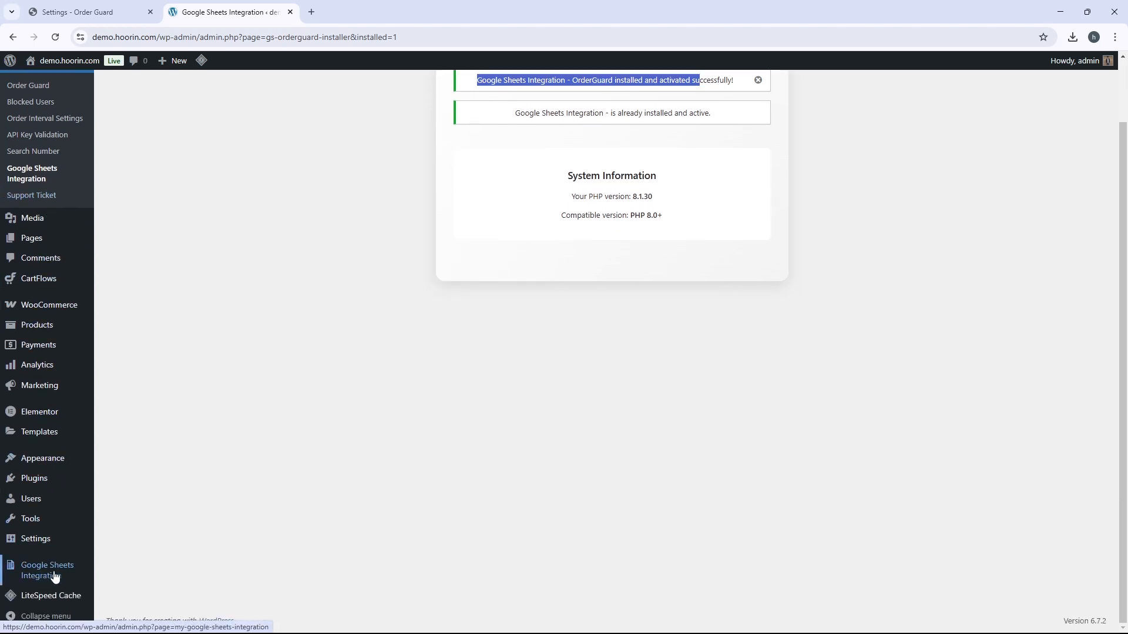
left_click(48, 573)
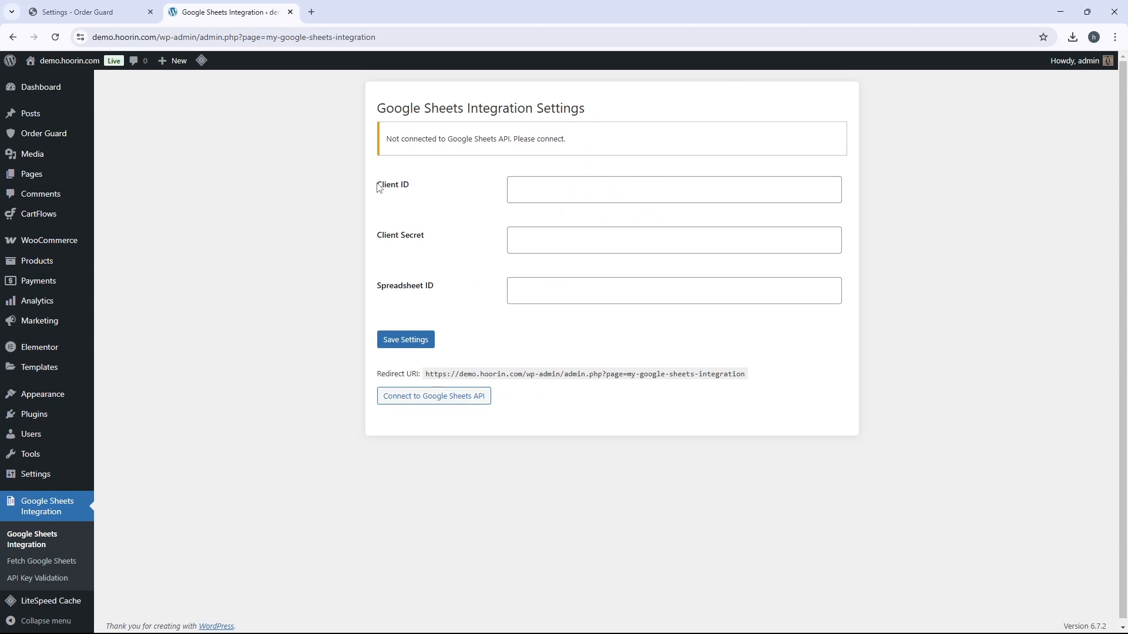
Examine the Client ID, Client Secret and Spreadsheet ID fields required for the Google Sheets connection
left_click_drag(378, 186, 448, 289)
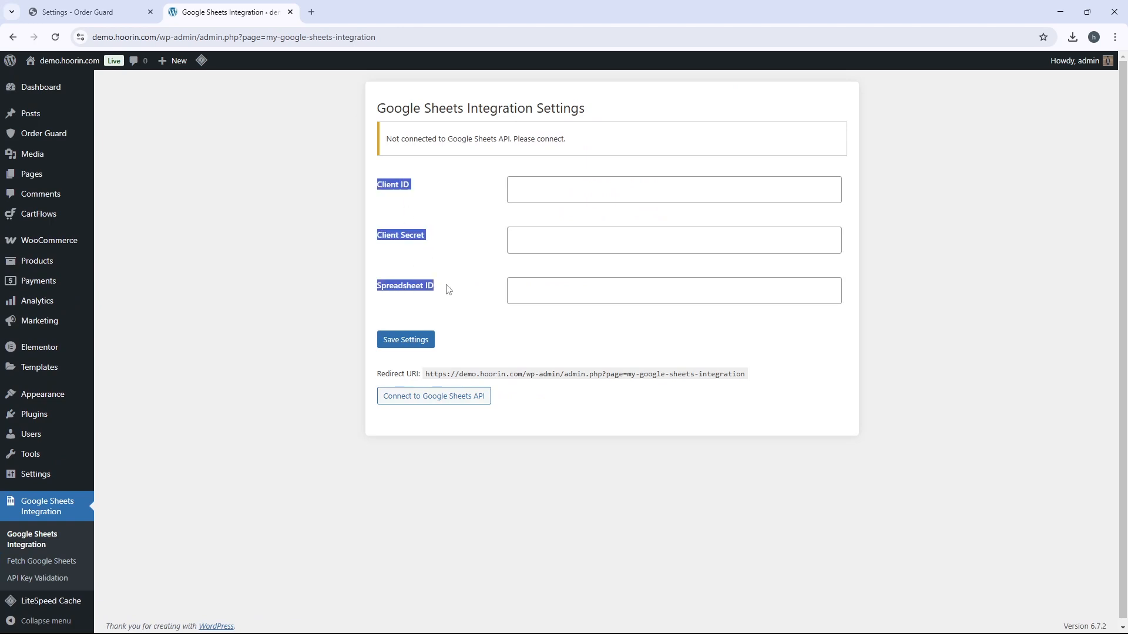
left_click(454, 285)
left_click(530, 188)
left_click(540, 245)
left_click(528, 297)
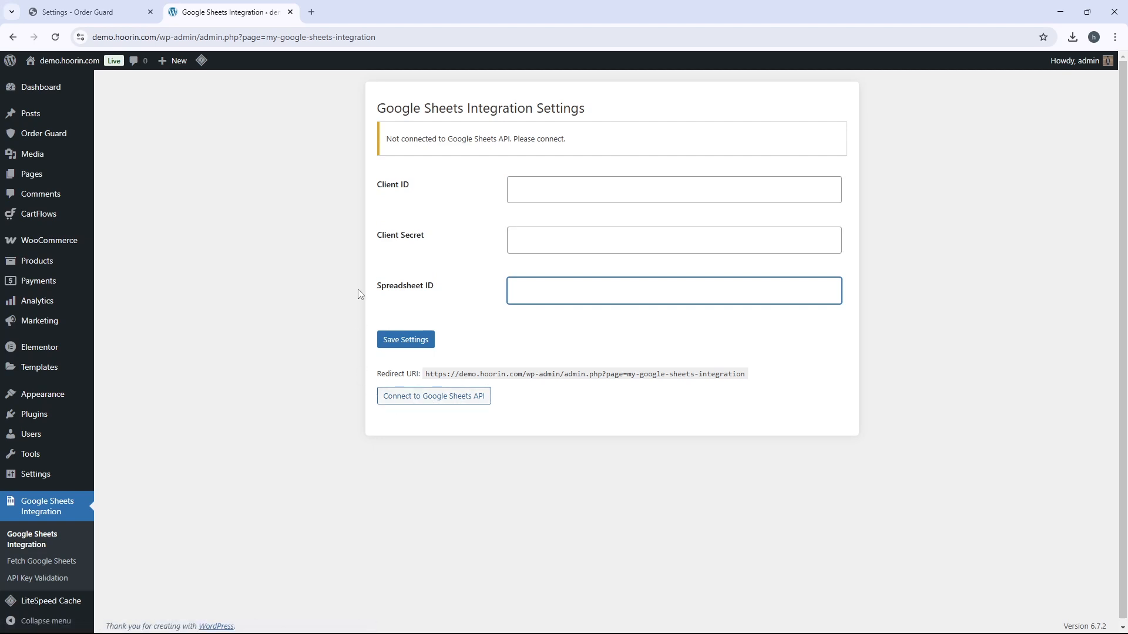
left_click_drag(381, 185, 418, 186)
left_click_drag(375, 235, 432, 235)
left_click(438, 235)
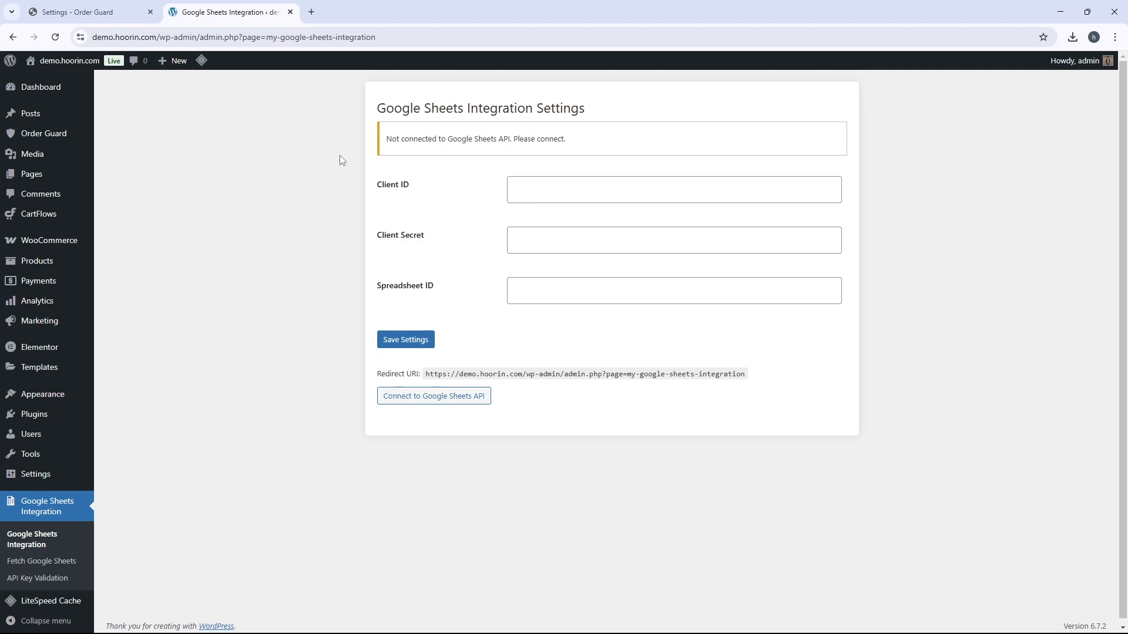
Search the web for "console google cloud" in a new browser tab and open Google Cloud Console
left_click(311, 12)
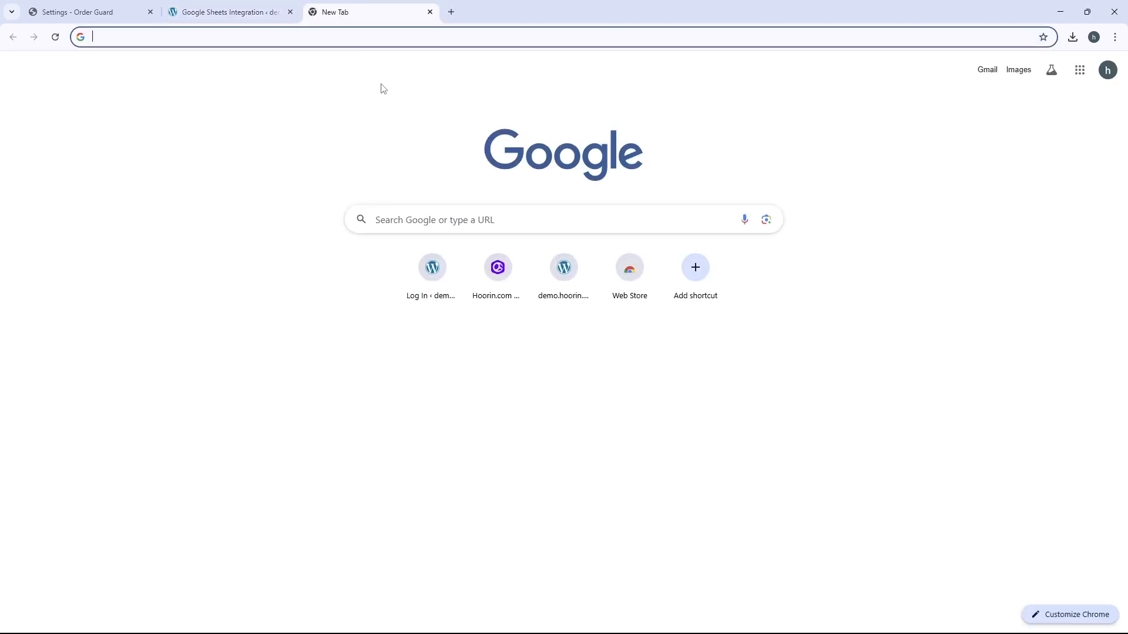
type("console goog")
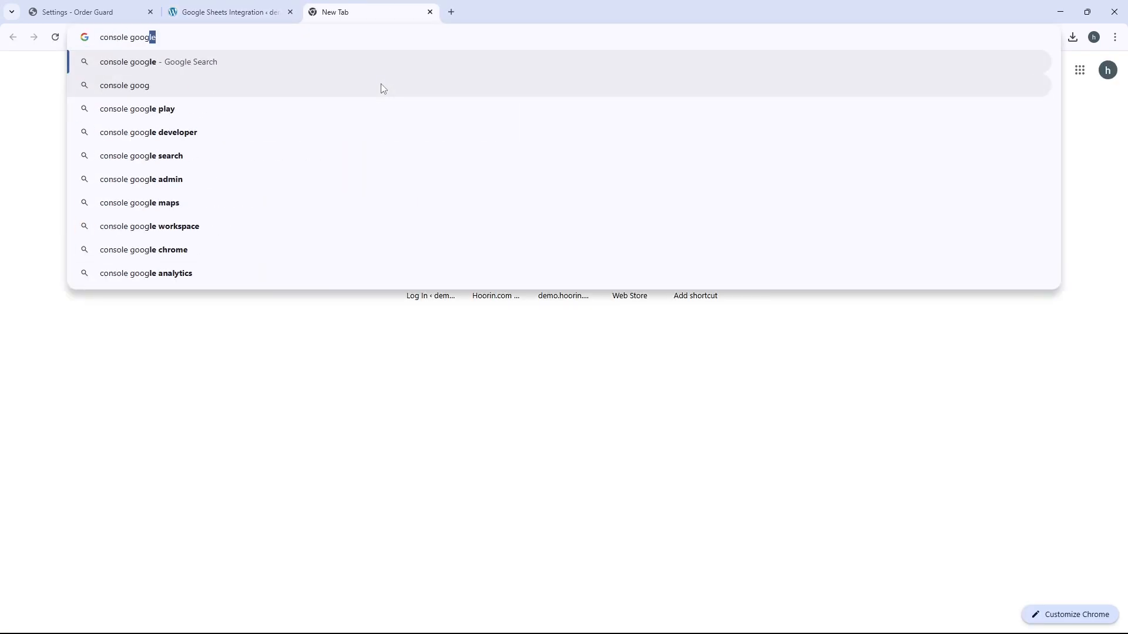
type("le cloud")
key("Return")
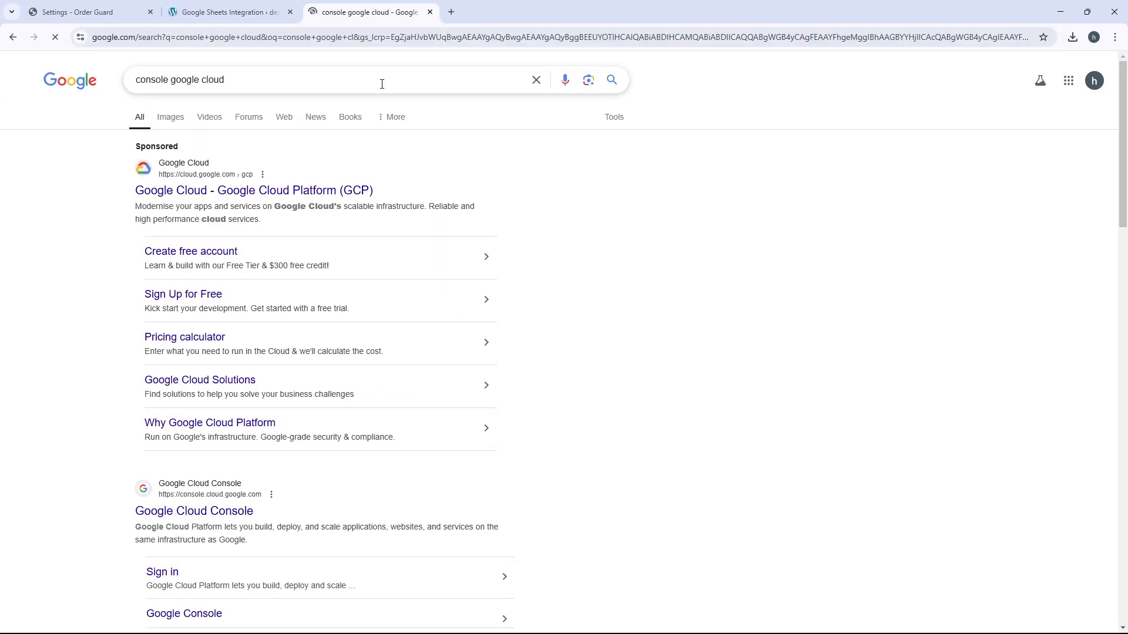
left_click(194, 509)
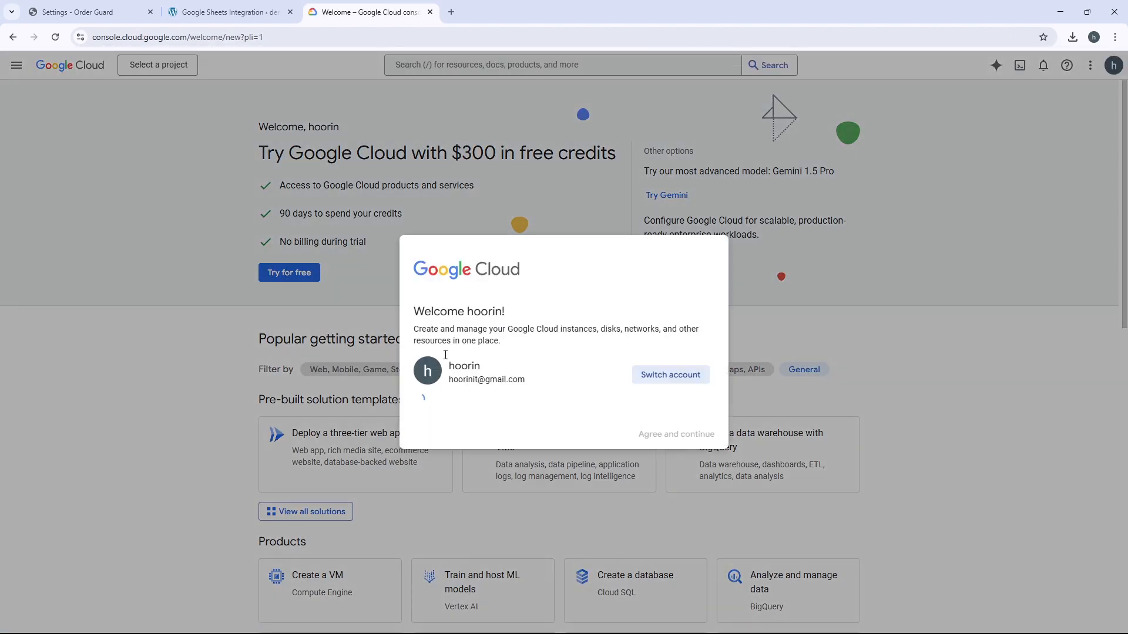
Agree to the Google Cloud Platform Terms of Service and dismiss the free trial offer
left_click(423, 394)
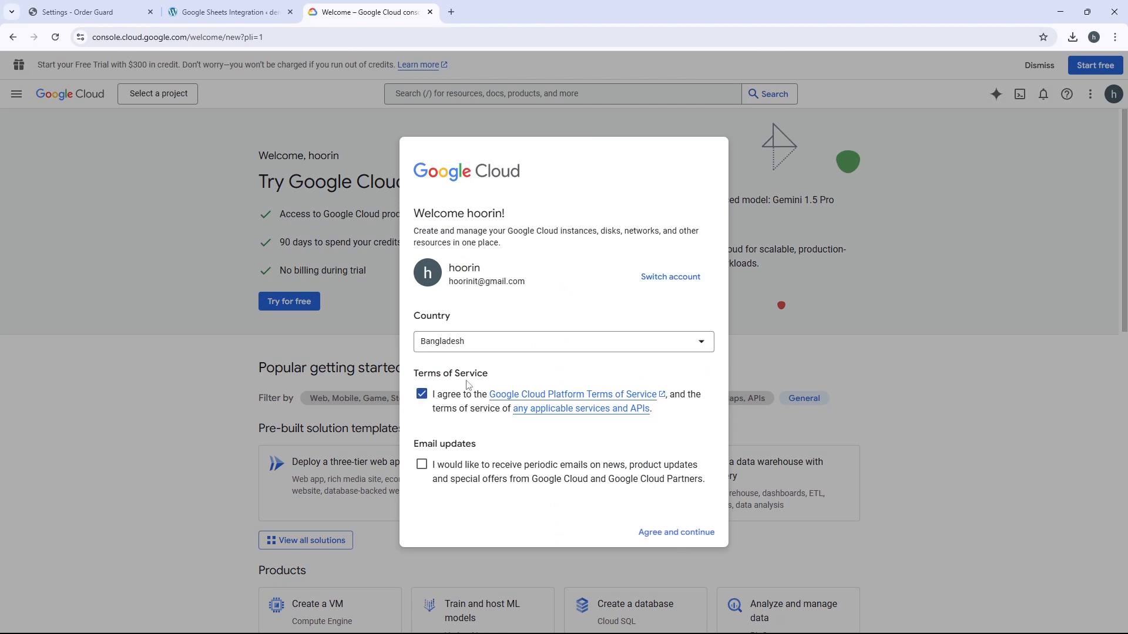
left_click(679, 544)
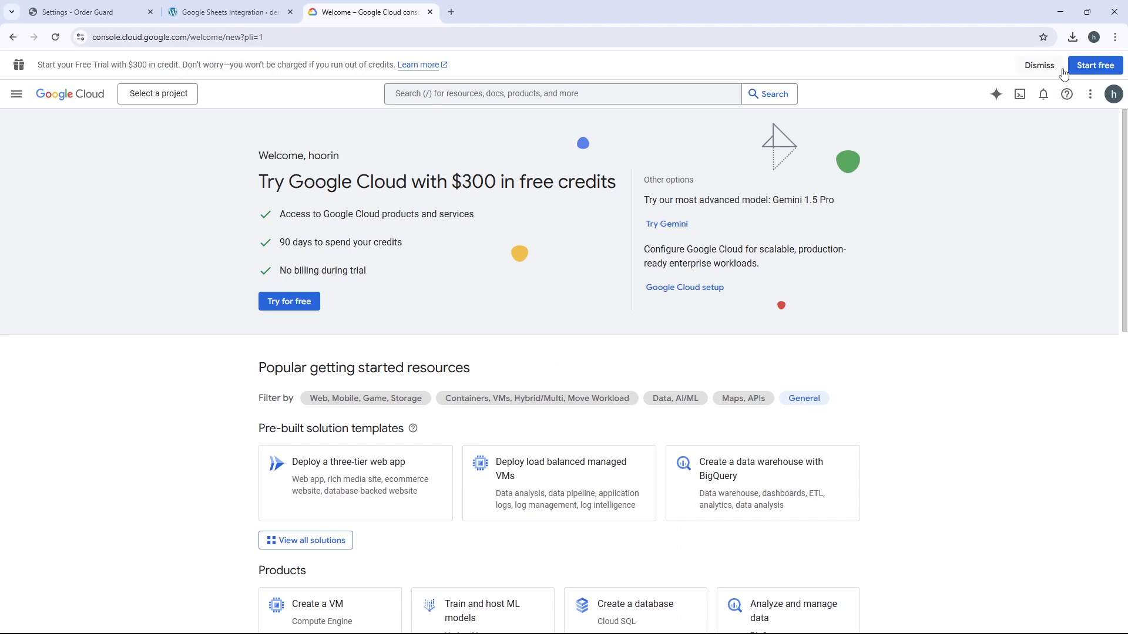
left_click(1039, 66)
Create a new project named "website to google sheet" and switch to it
left_click(167, 64)
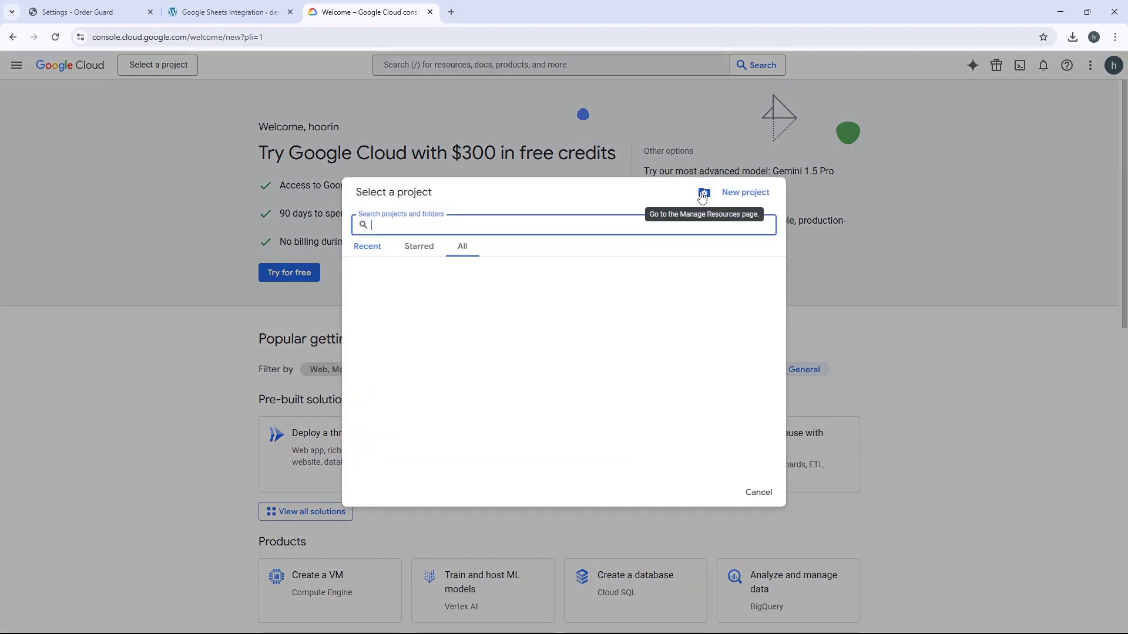
left_click(166, 105)
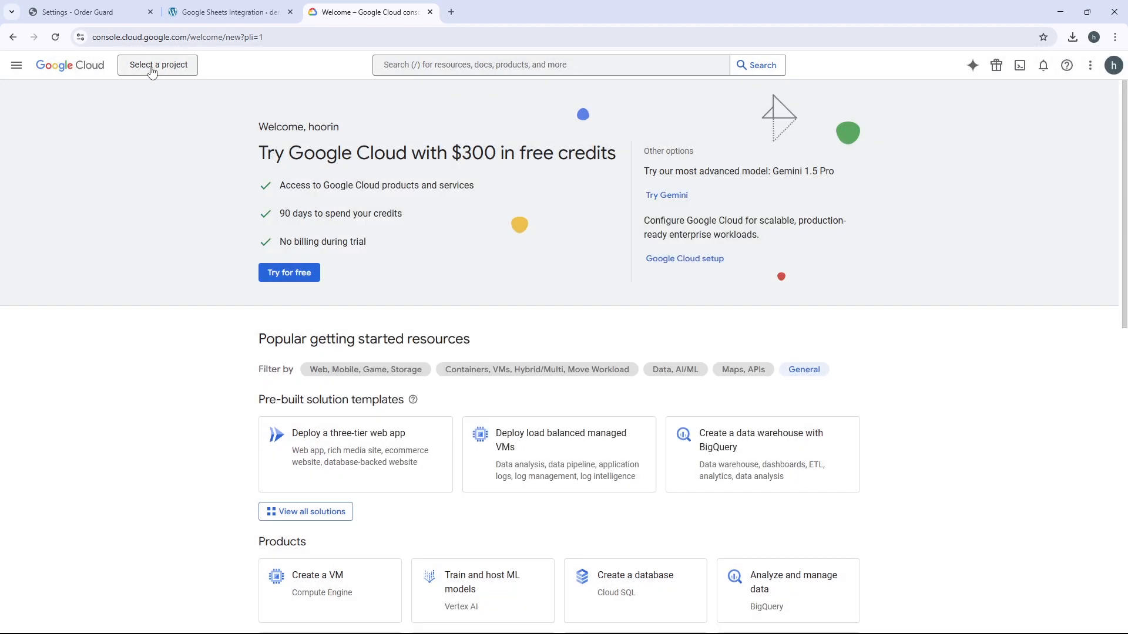
left_click(180, 67)
left_click(739, 203)
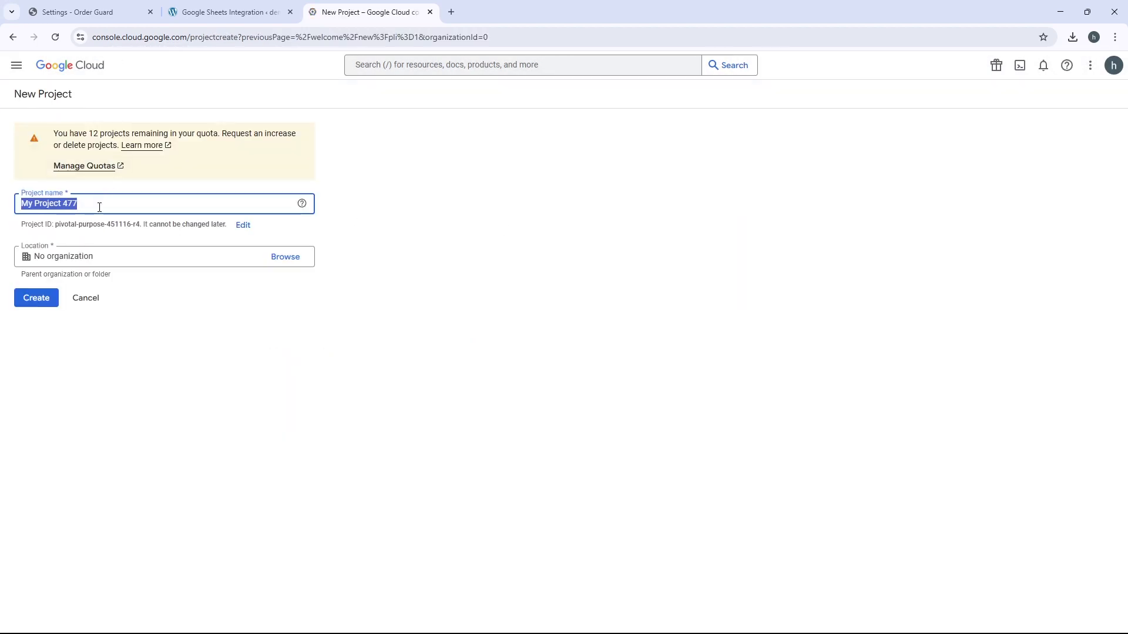
type("website to google sheet")
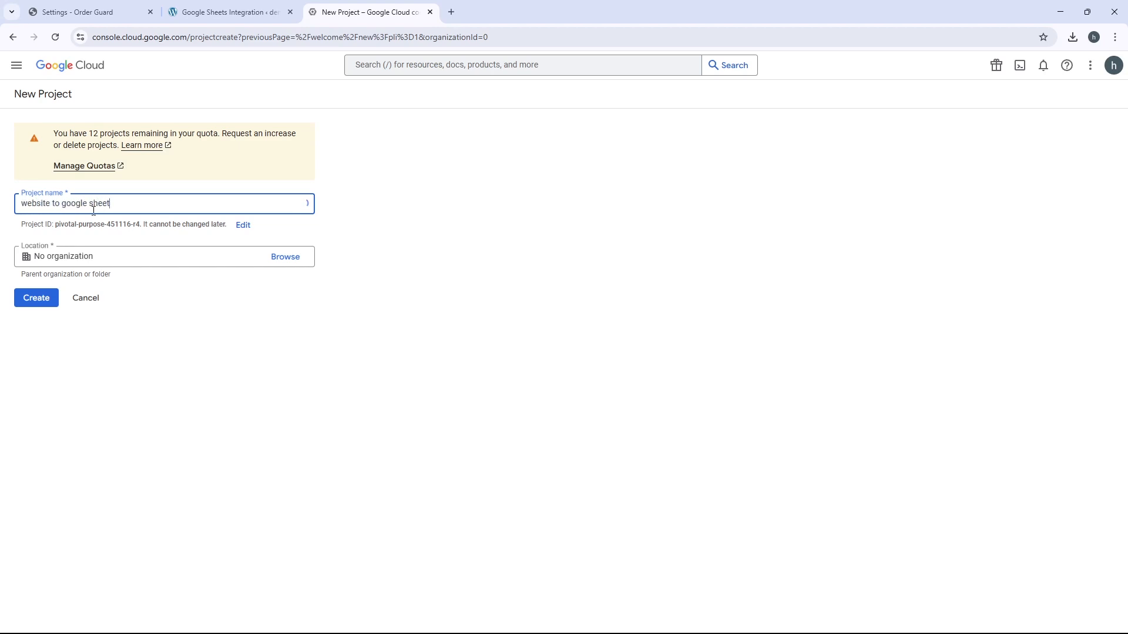
left_click(50, 298)
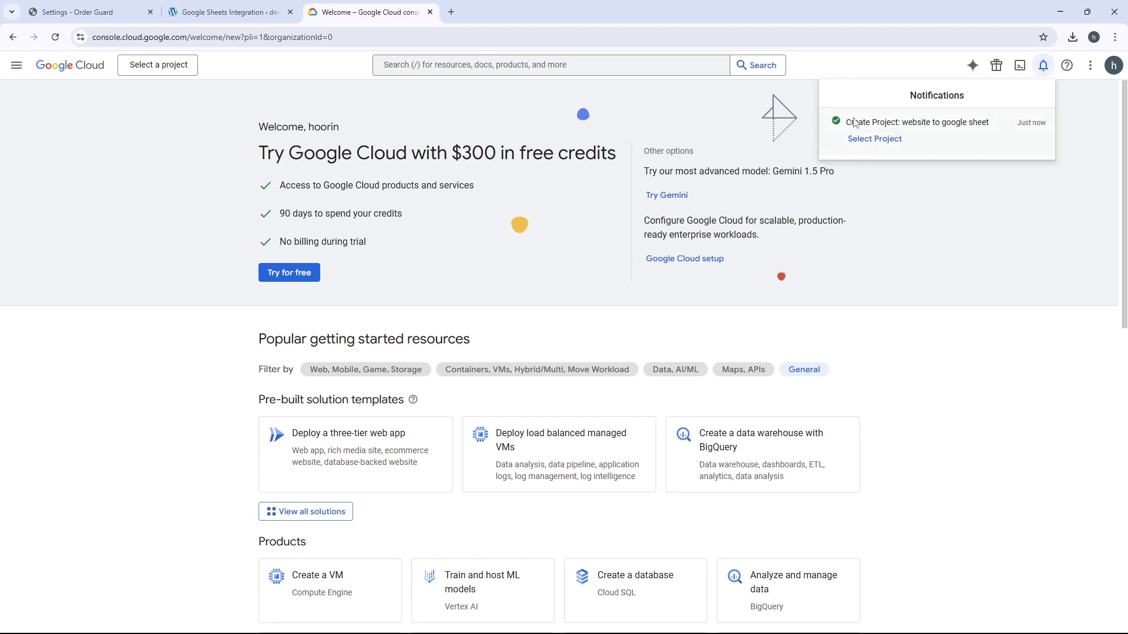
left_click(861, 139)
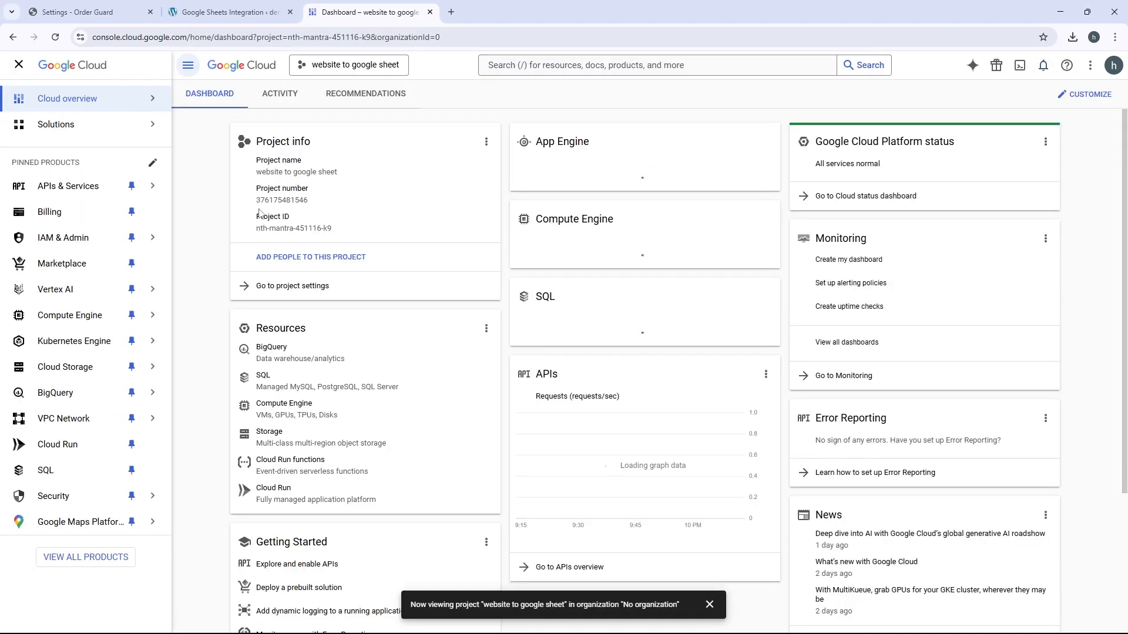
Find the Google Sheets API in the API Library by searching for "sheet" and enable it for the project
mouse_move(67, 187)
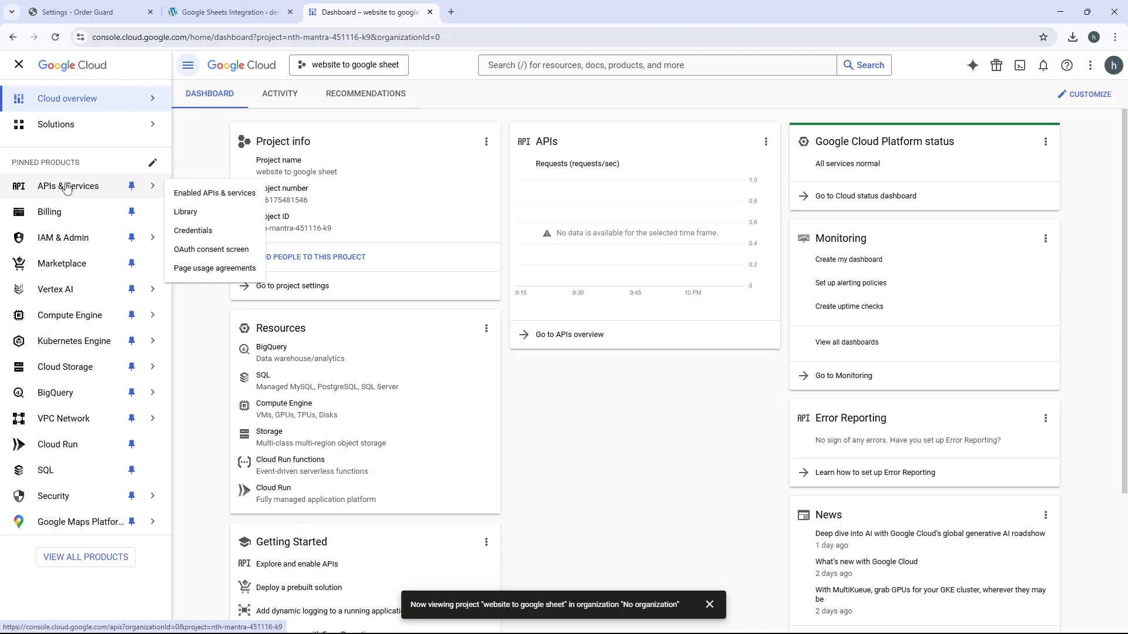
left_click(188, 65)
left_click(18, 65)
mouse_move(78, 190)
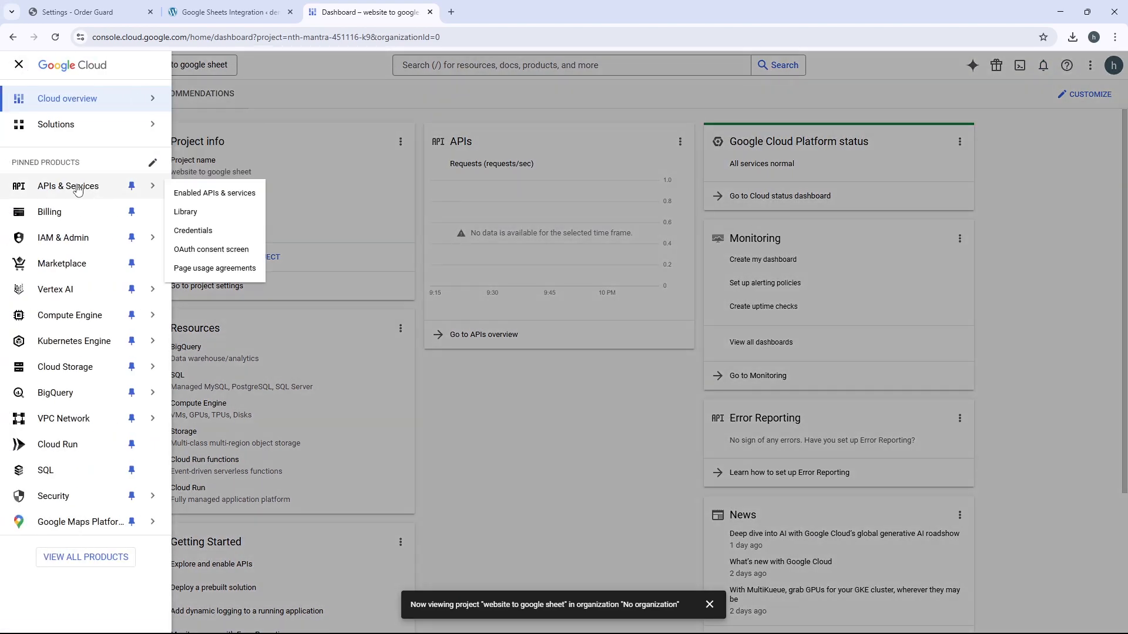
left_click(194, 212)
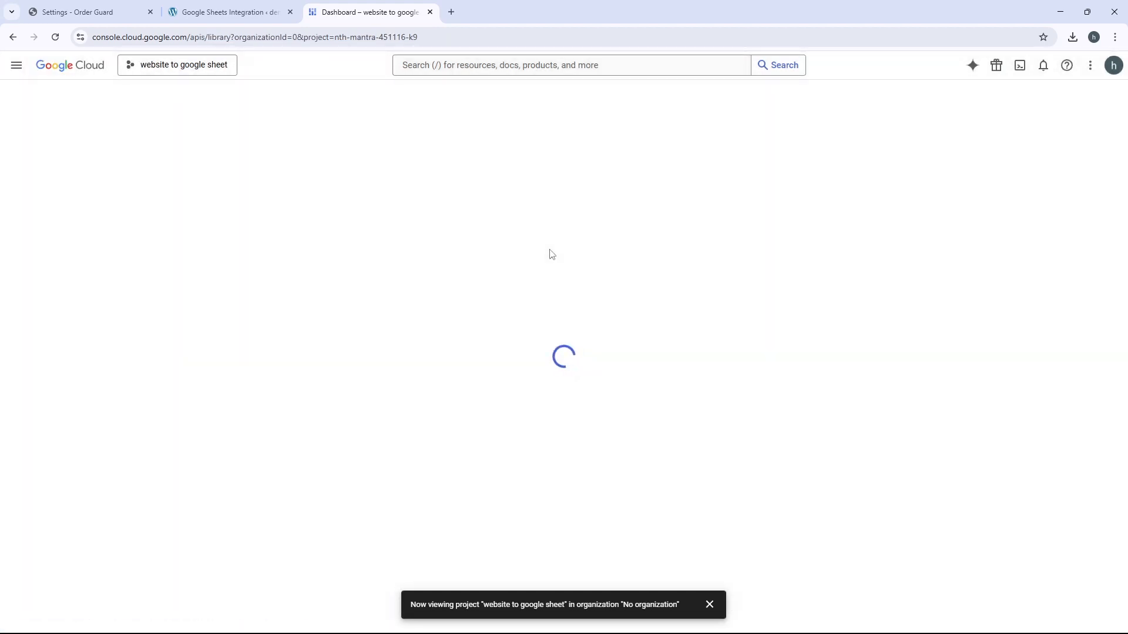
type("sheet")
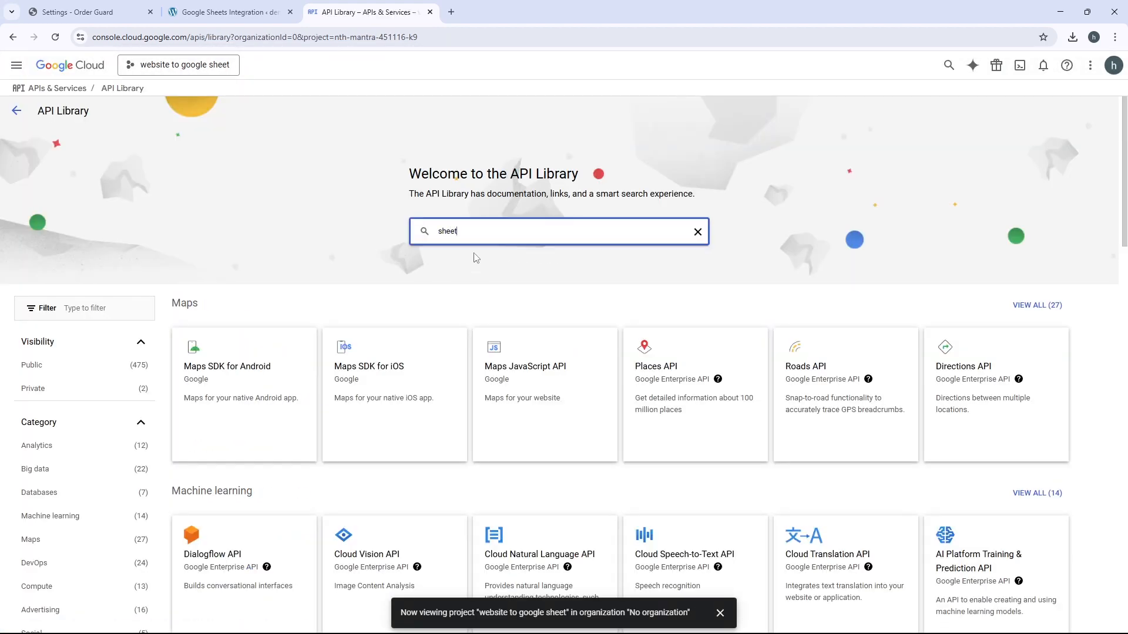
key("Return")
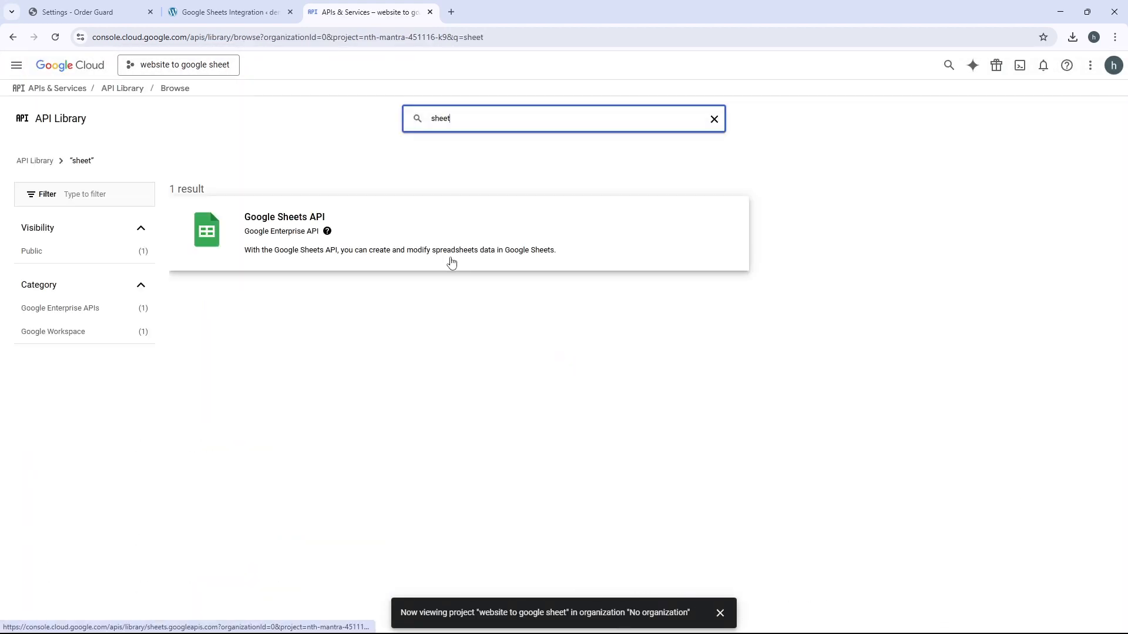
left_click(436, 259)
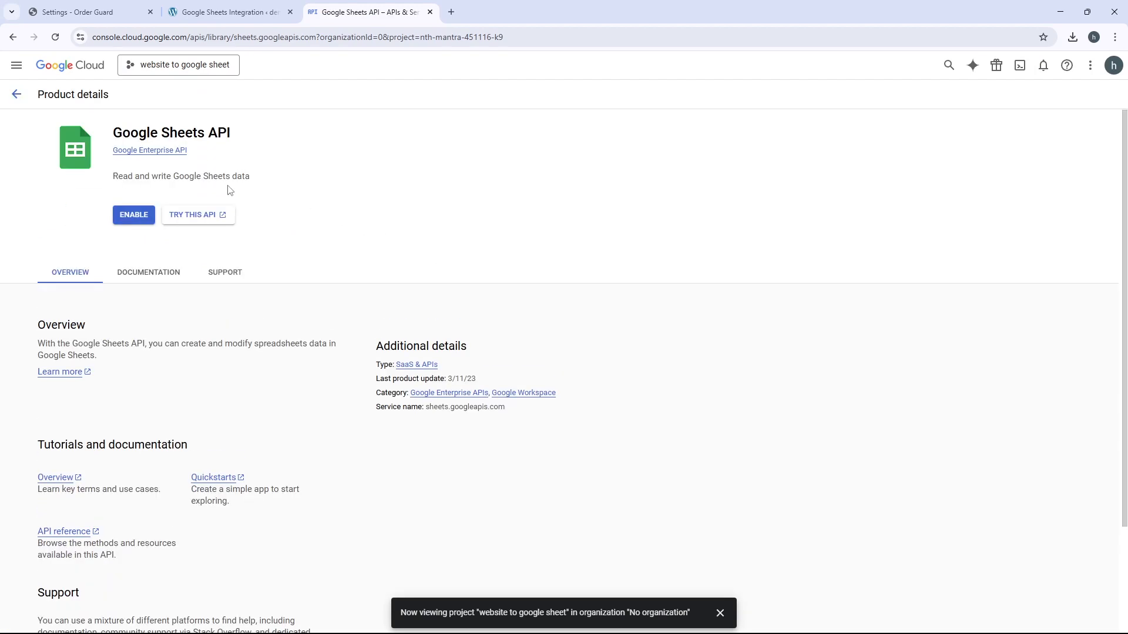
left_click_drag(135, 135, 232, 134)
left_click(133, 215)
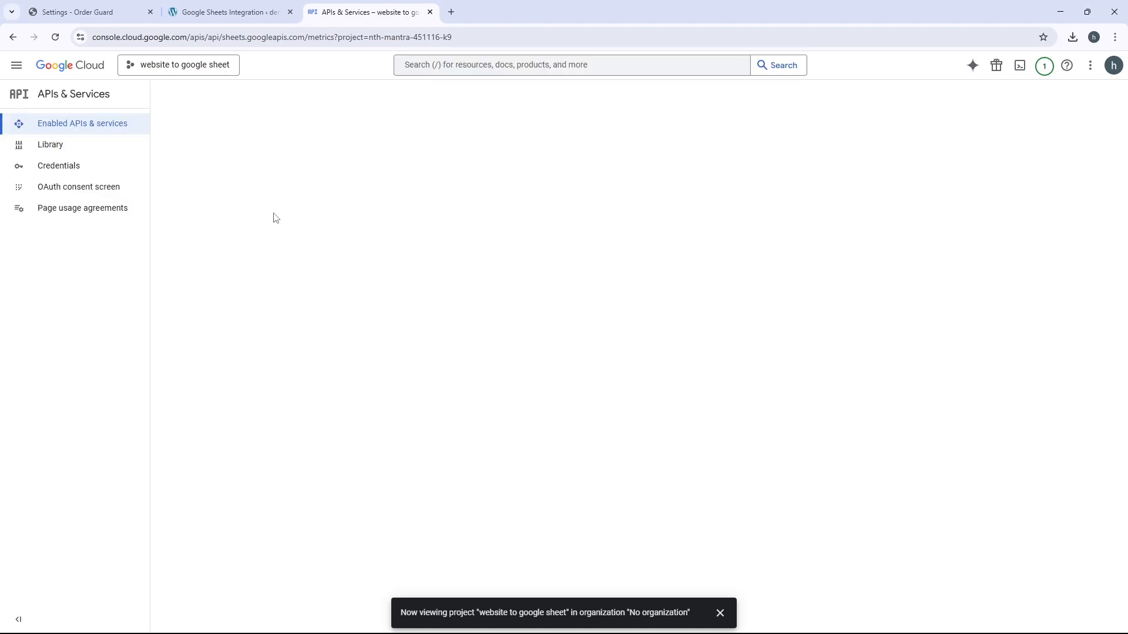
Find the Google Drive API in the API Library by searching for "drive" and enable it for the project
left_click(72, 153)
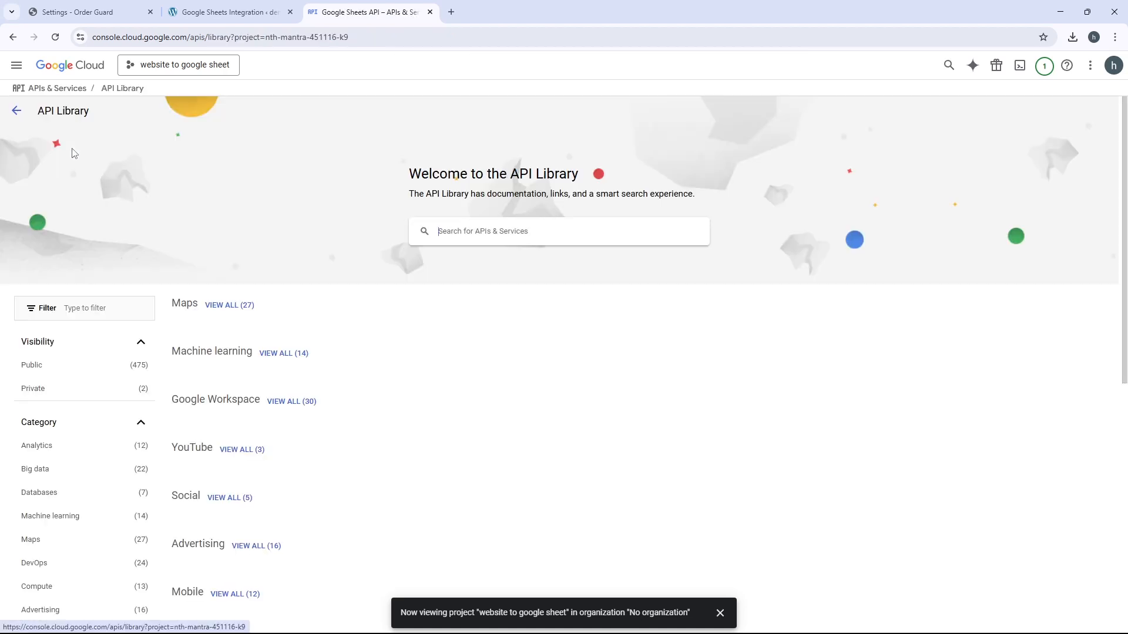
left_click(480, 229)
type("drive")
key("Return")
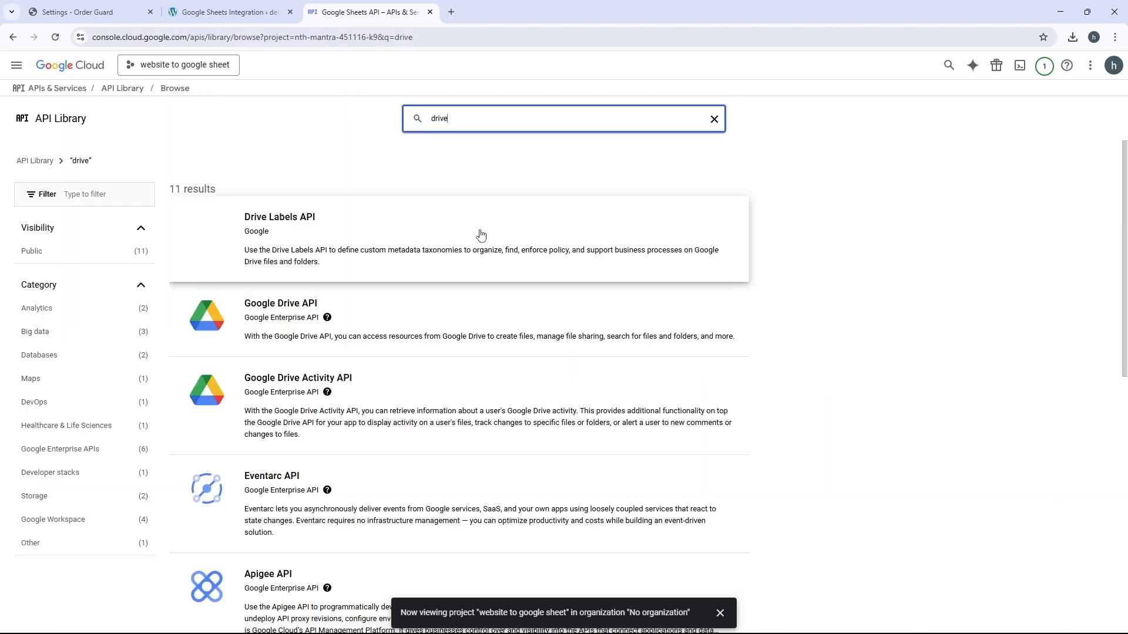
left_click(279, 307)
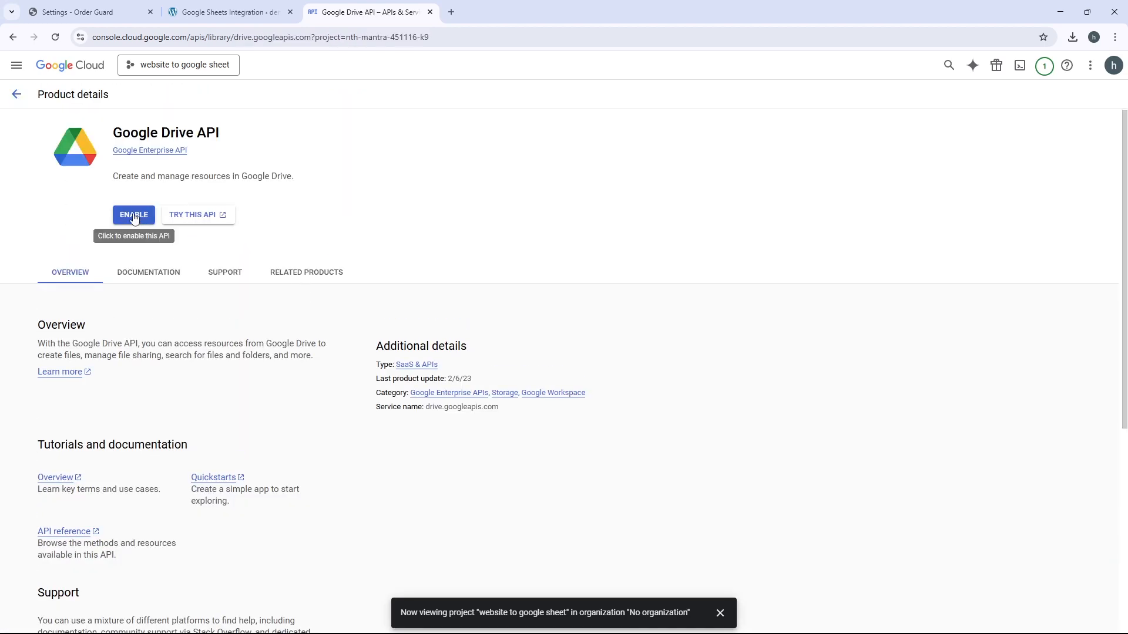
left_click(135, 216)
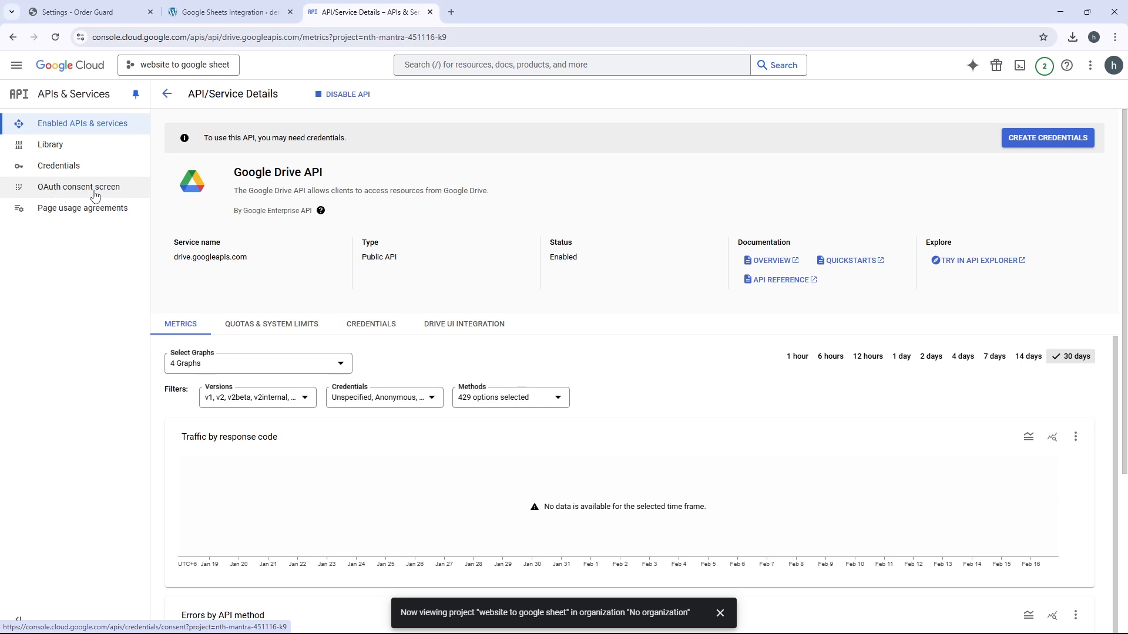
Start the OAuth consent configuration with app name "website to google sheet", the account's e-mail as user support email, and an External audience
left_click(95, 195)
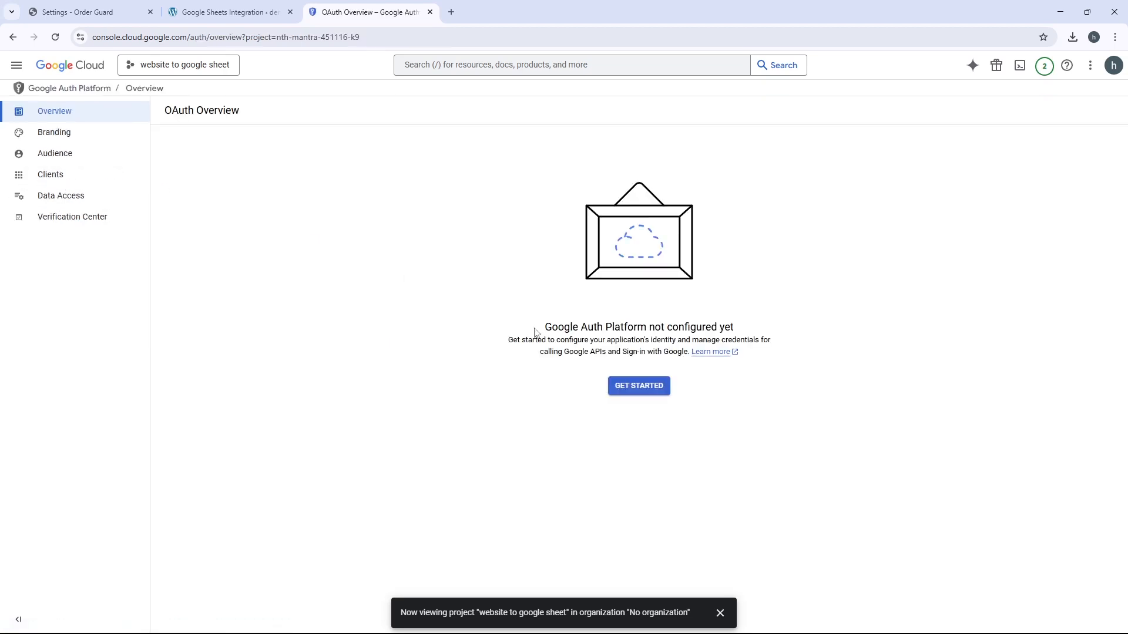
left_click(633, 388)
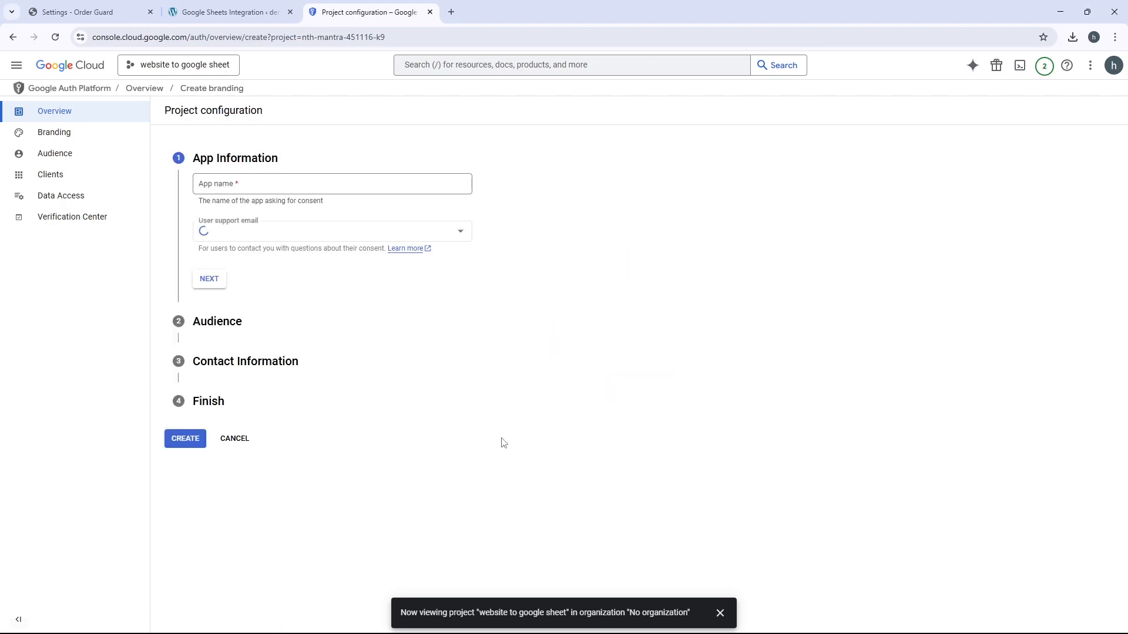
left_click(266, 184)
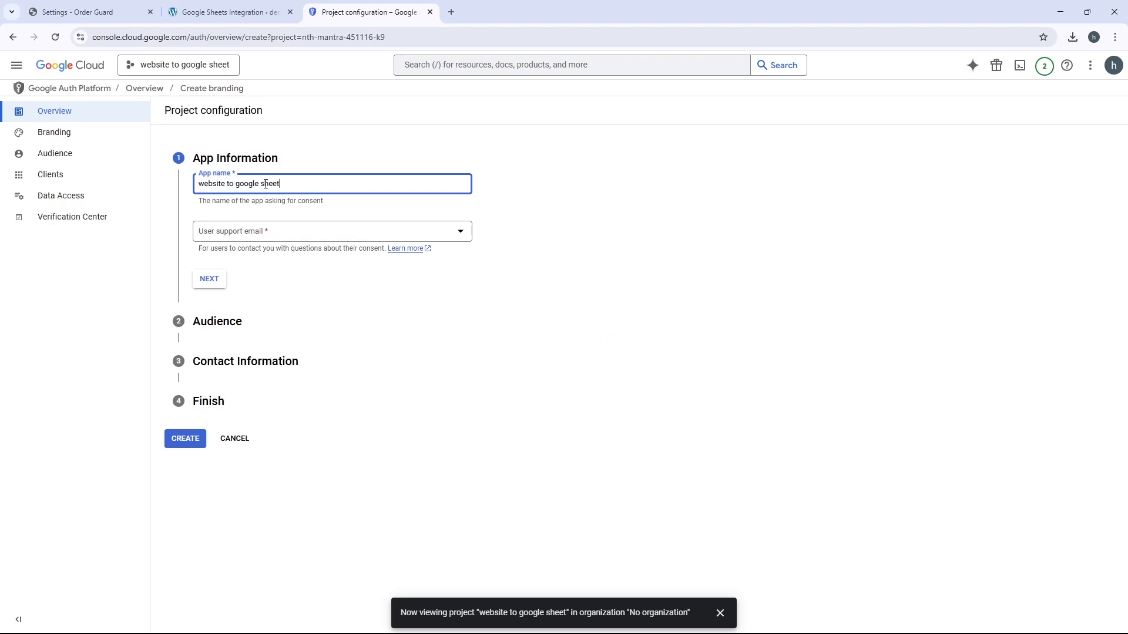
left_click(264, 236)
left_click(247, 230)
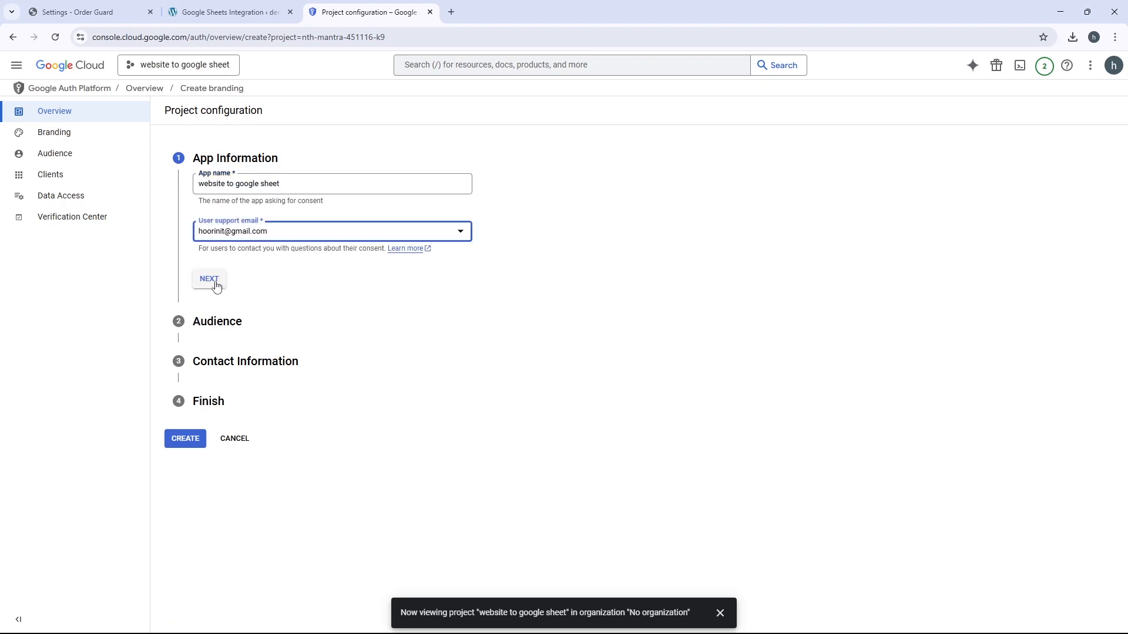
left_click(210, 280)
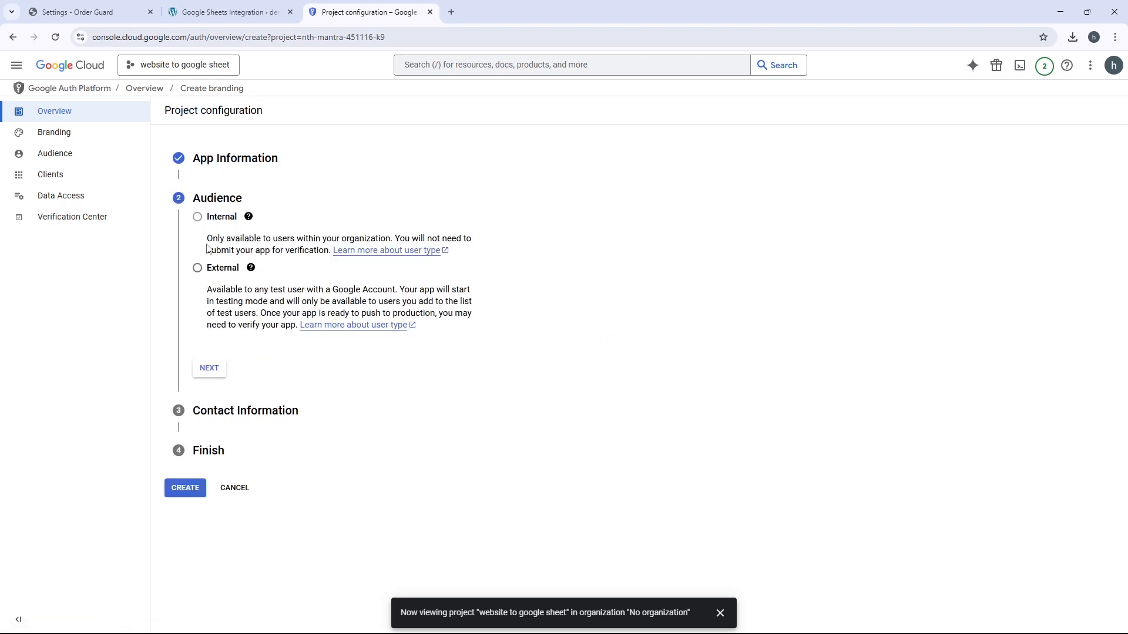
left_click(197, 267)
left_click(209, 369)
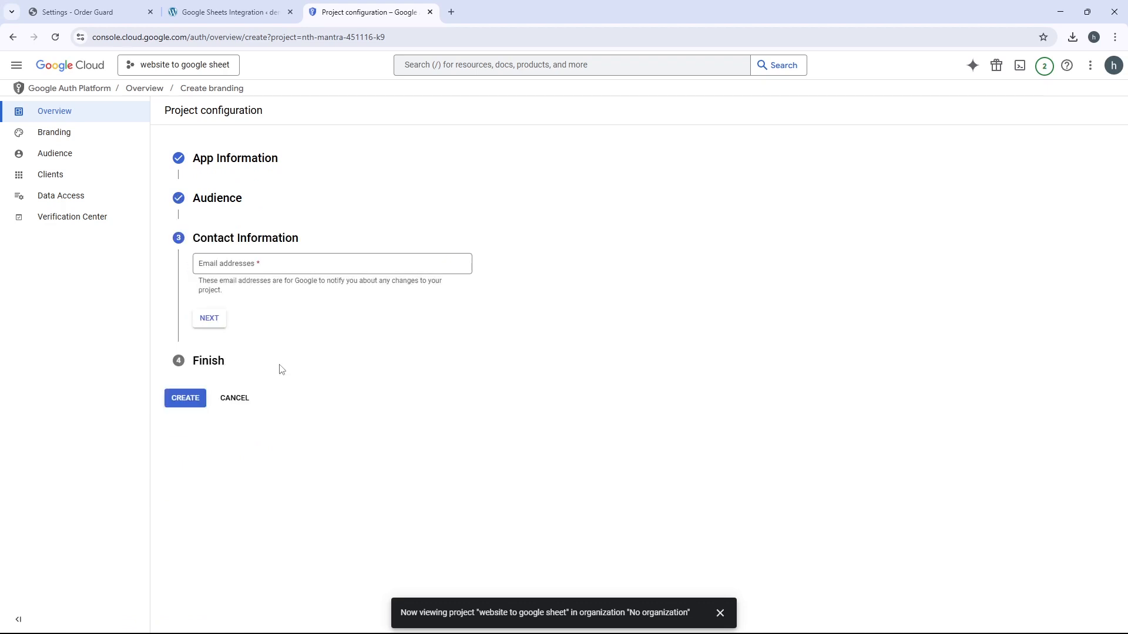
Copy the signed-in account's e-mail address and enter it as the contact information for the OAuth configuration
left_click(1113, 66)
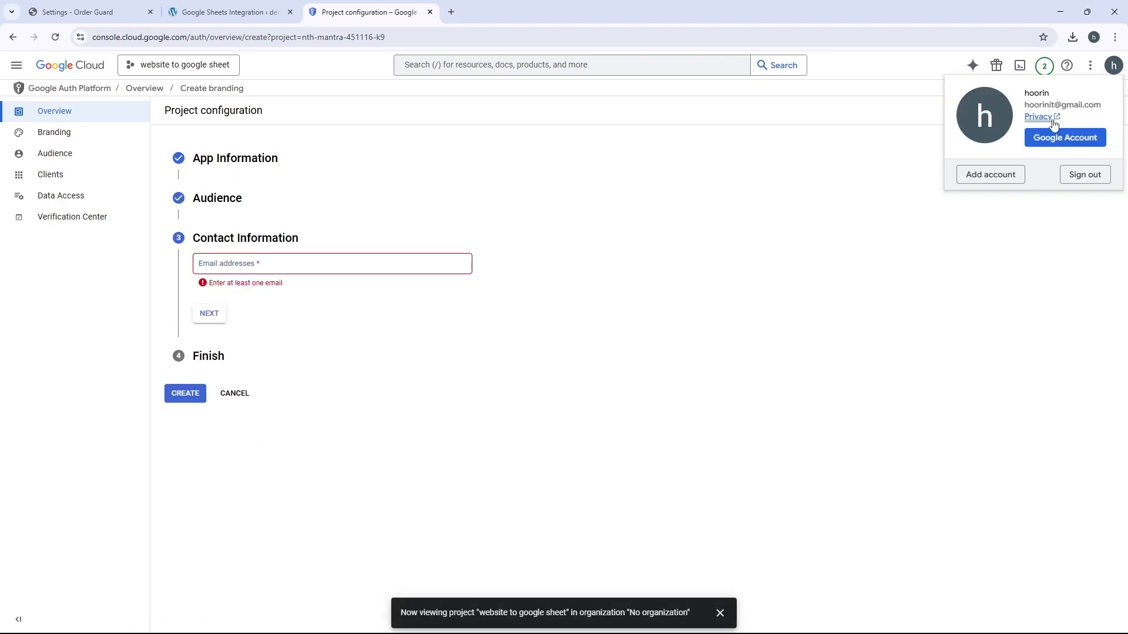
triple_click(1057, 105)
right_click(1058, 104)
left_click(919, 119)
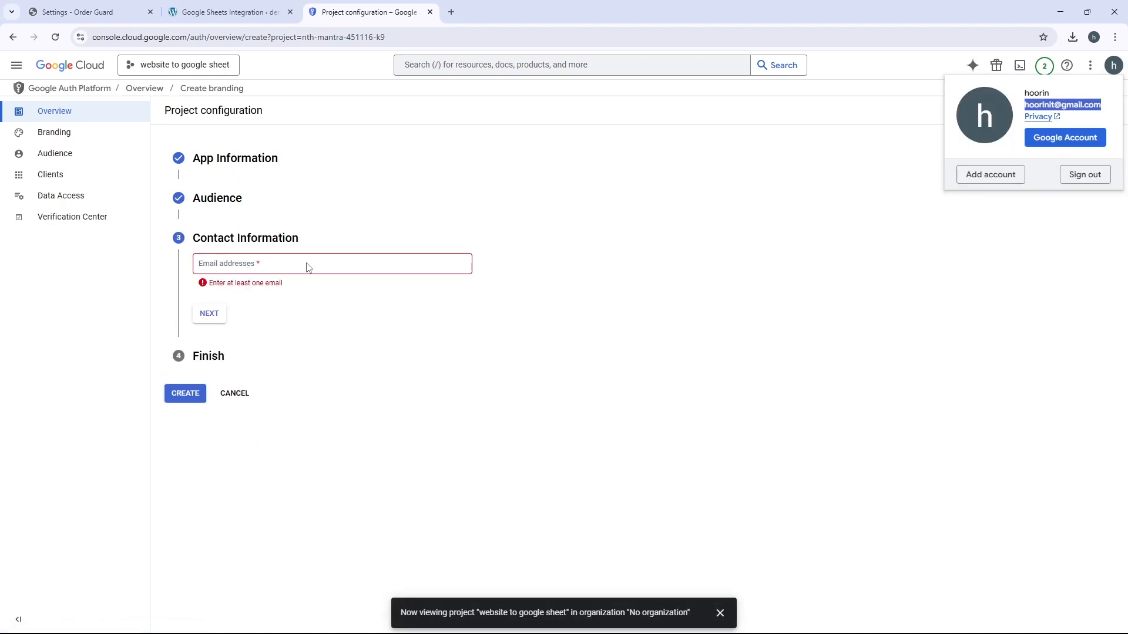
right_click(306, 264)
left_click(269, 263)
left_click(269, 262)
key("ctrl+v")
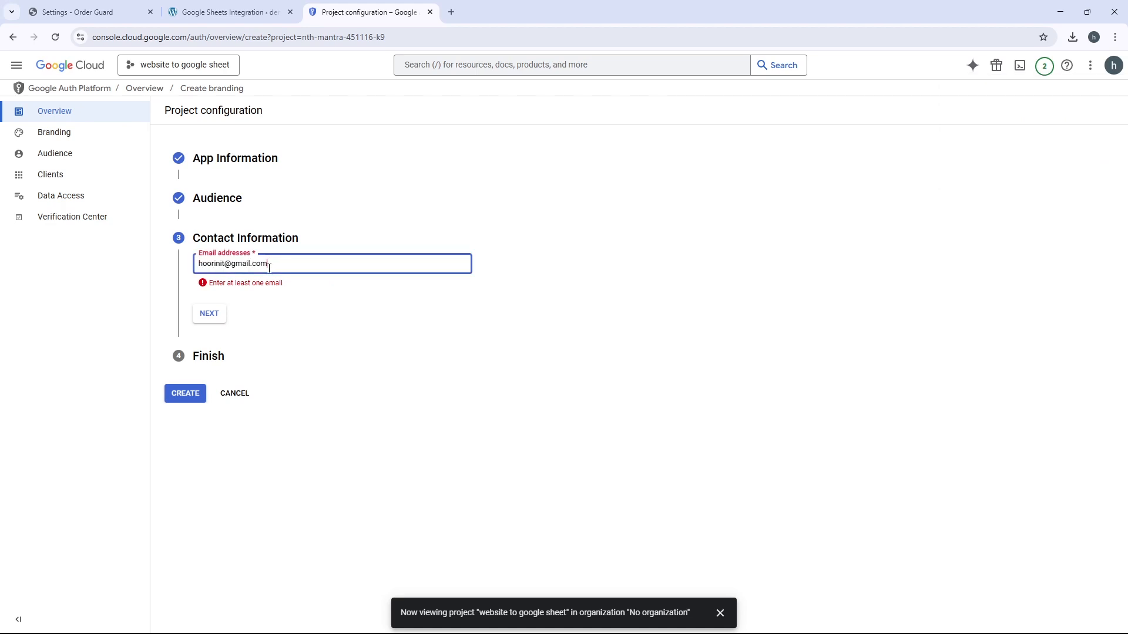
left_click(214, 316)
Agree to the Google API Services User Data Policy and create the OAuth configuration
left_click(198, 296)
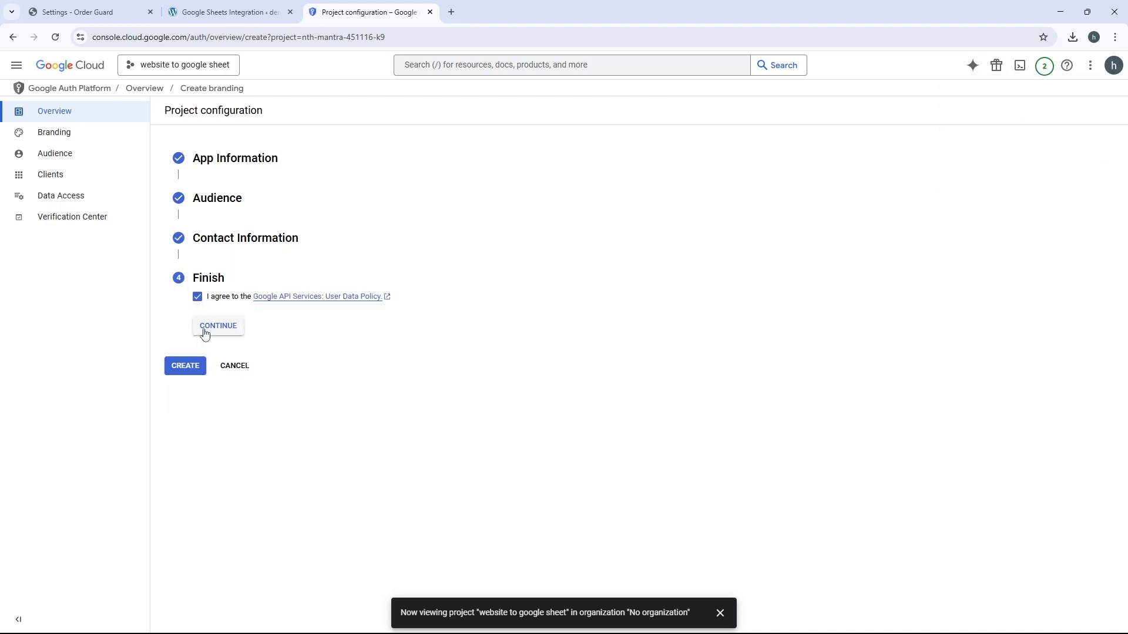
left_click(205, 332)
left_click(184, 319)
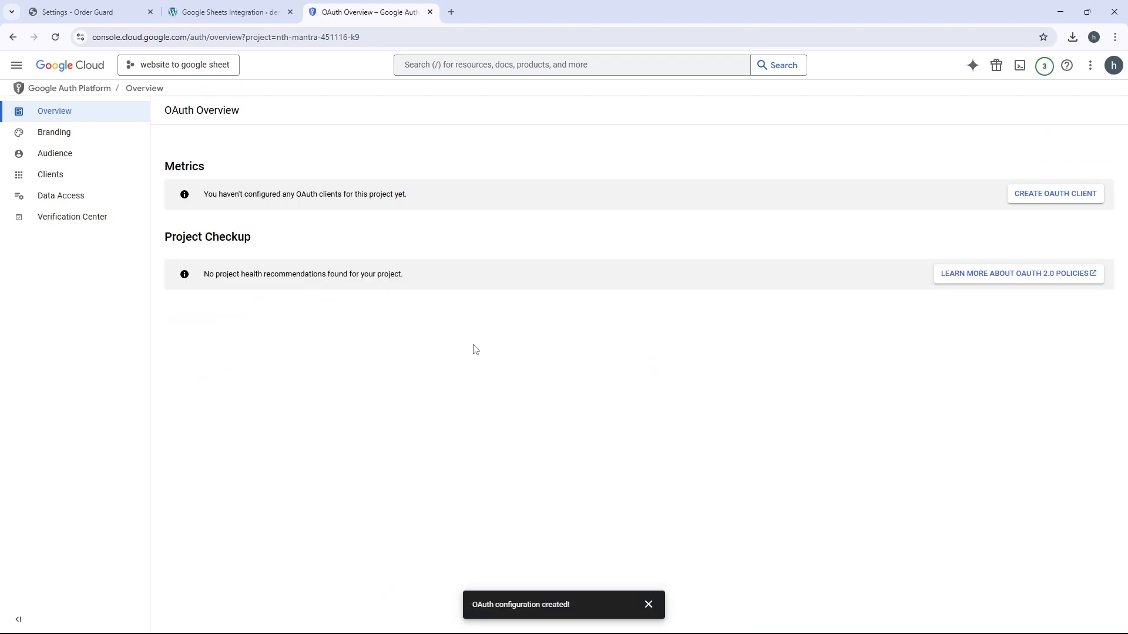
Start a new OAuth client ID of type Web application, keeping the name "Web client 1"
left_click(1059, 198)
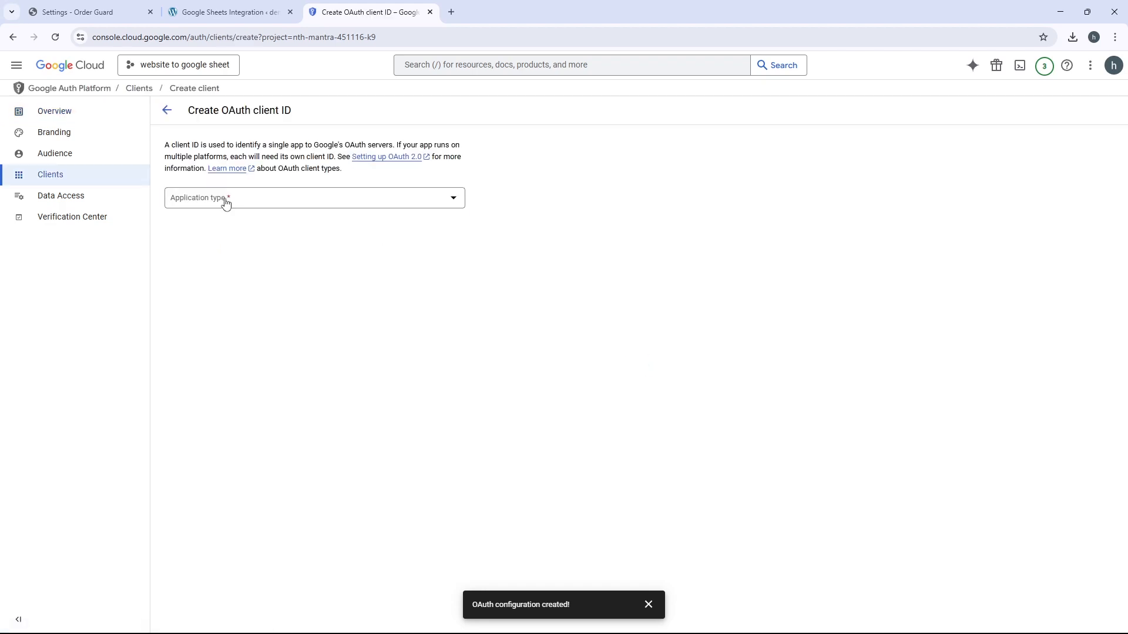
left_click(225, 204)
left_click(195, 206)
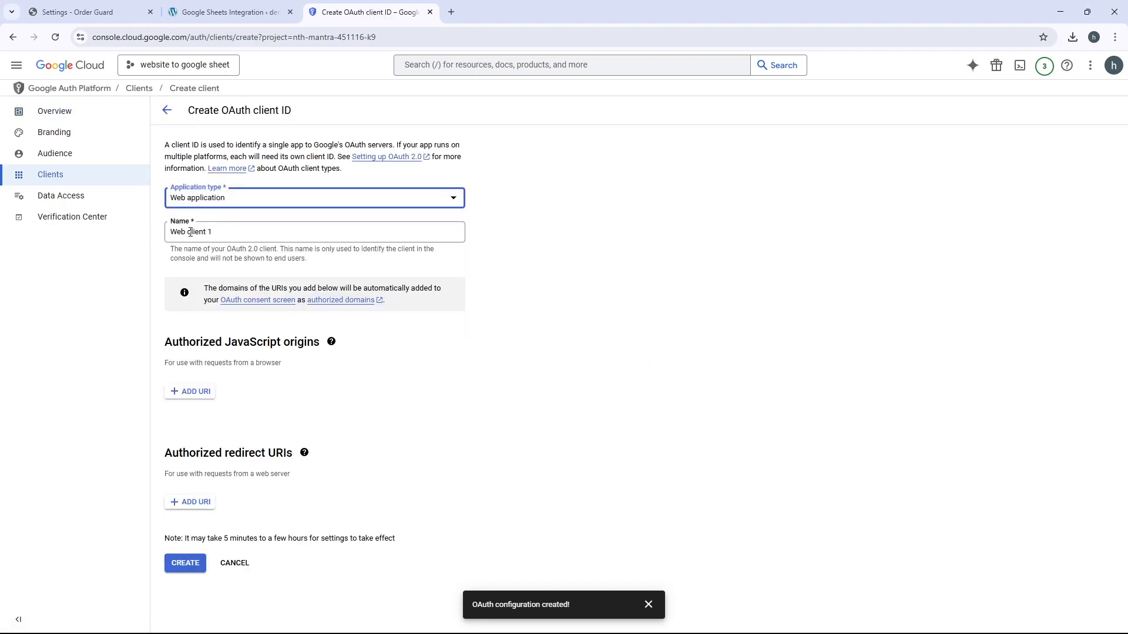
triple_click(191, 232)
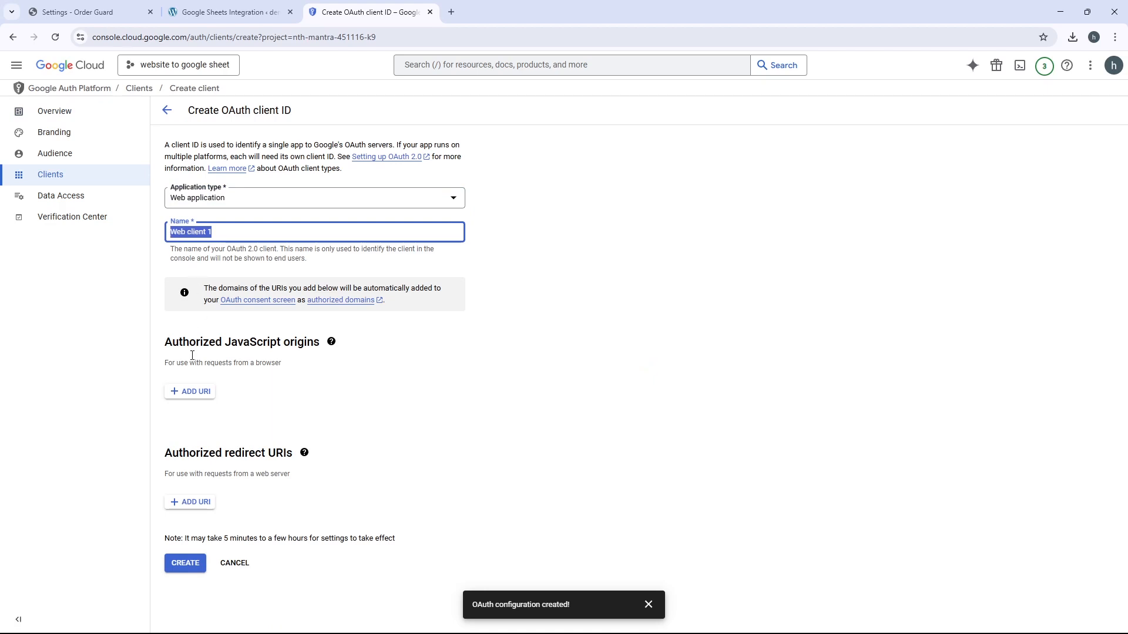
left_click_drag(165, 456, 290, 456)
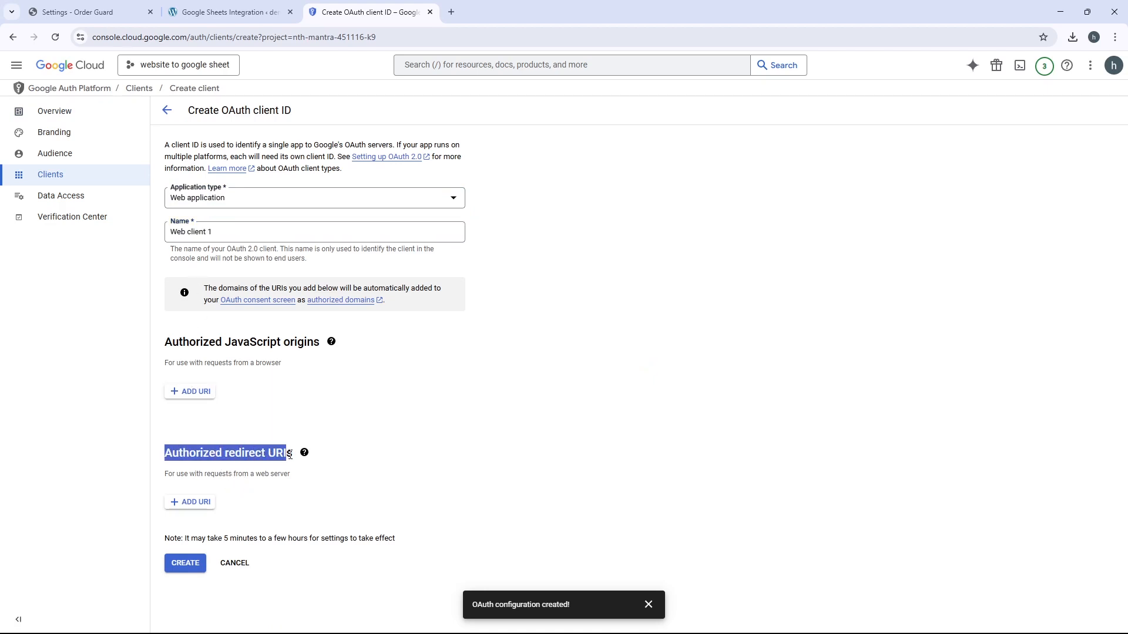
Copy the Redirect URI from the Google Sheets Integration settings page in WordPress
left_click(203, 13)
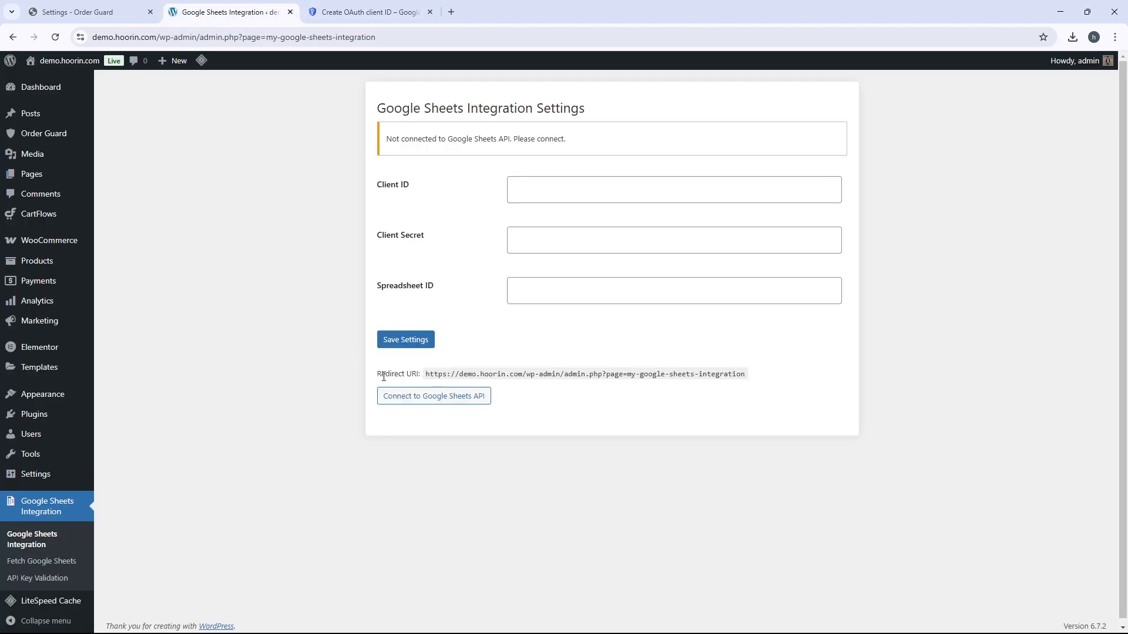
left_click_drag(425, 377, 743, 377)
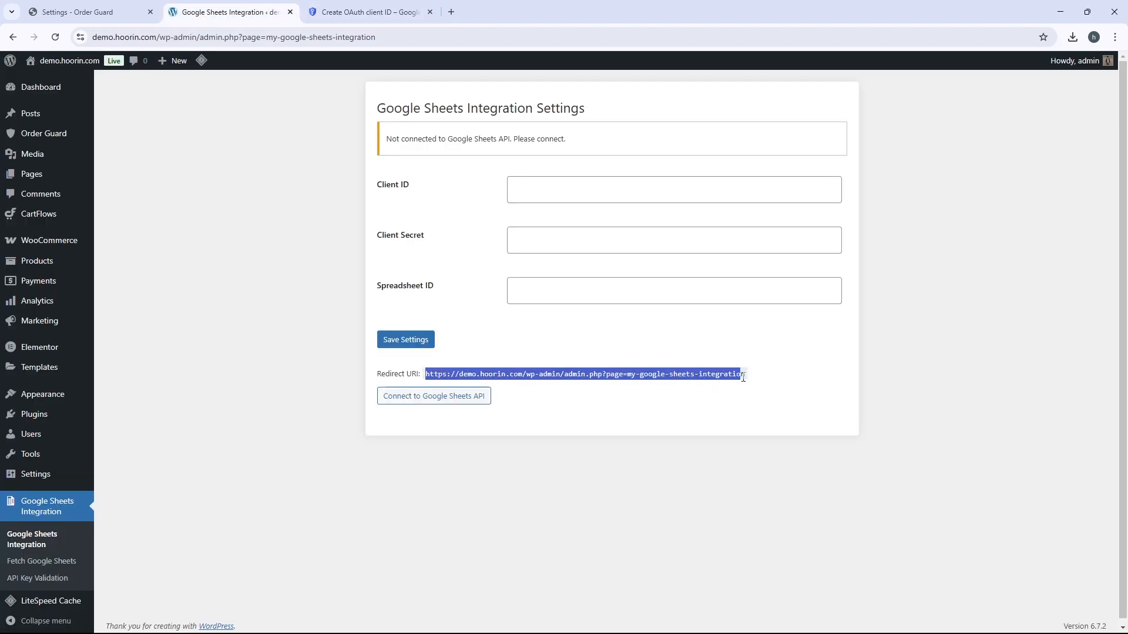
left_click_drag(382, 37, 93, 33)
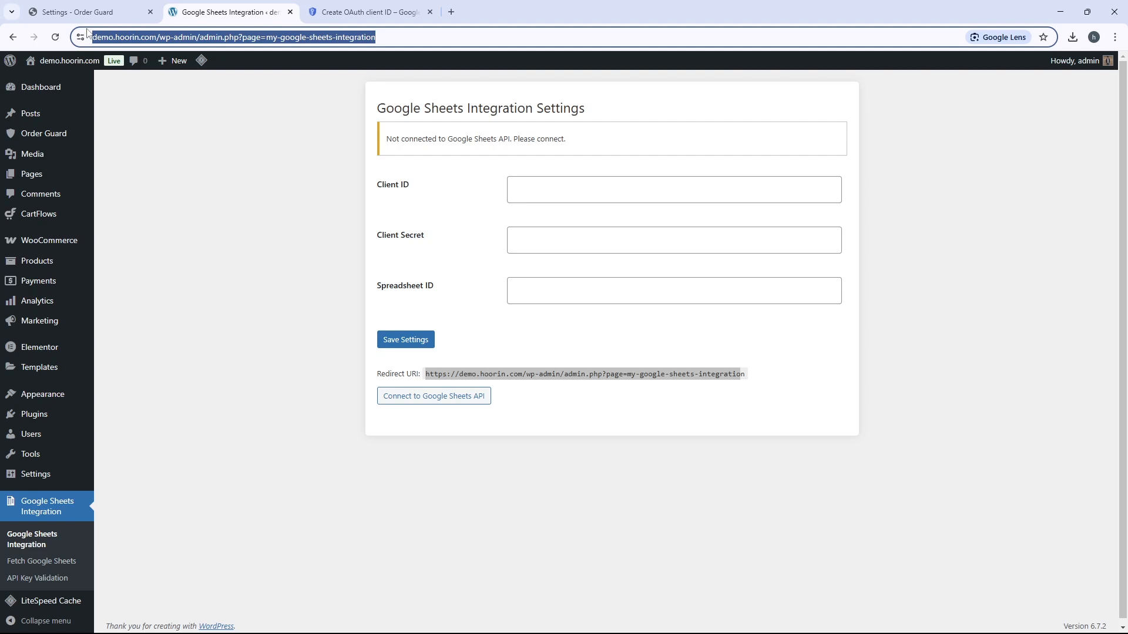
left_click(507, 373)
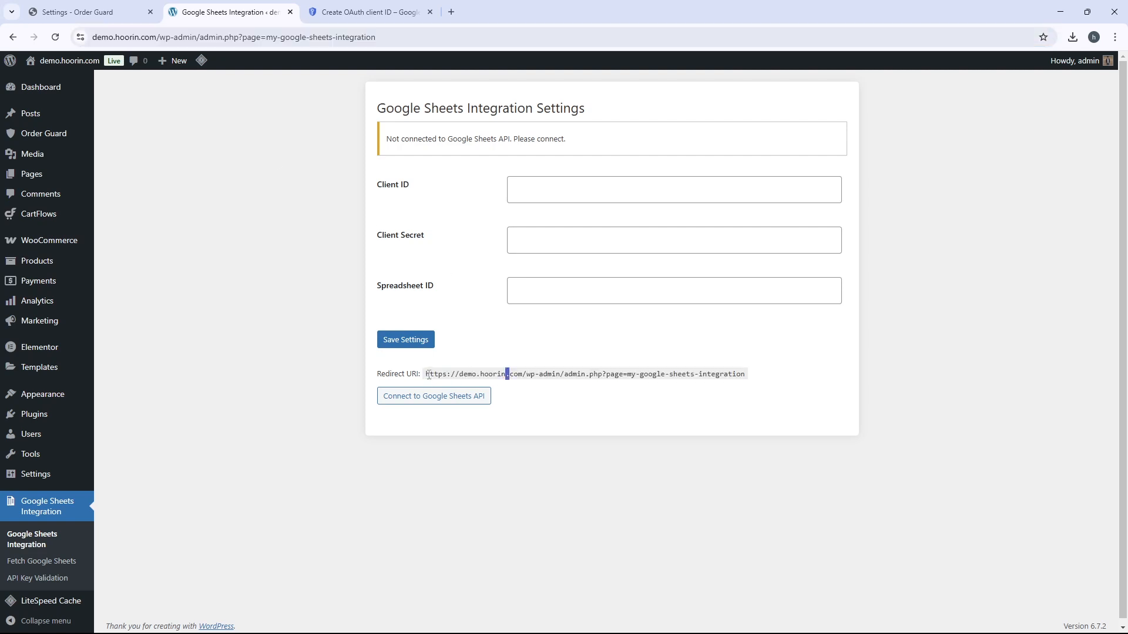
left_click_drag(427, 375, 711, 377)
right_click(746, 381)
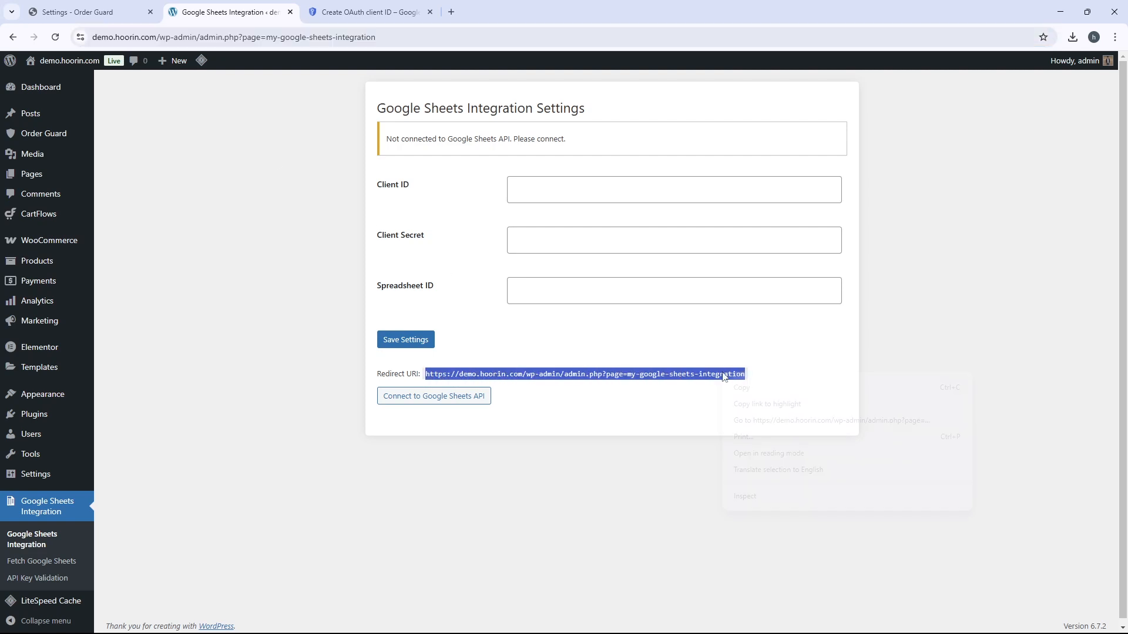
left_click(763, 386)
Back in Google Cloud, add the copied address as an authorized redirect URI and create the OAuth client
left_click(369, 12)
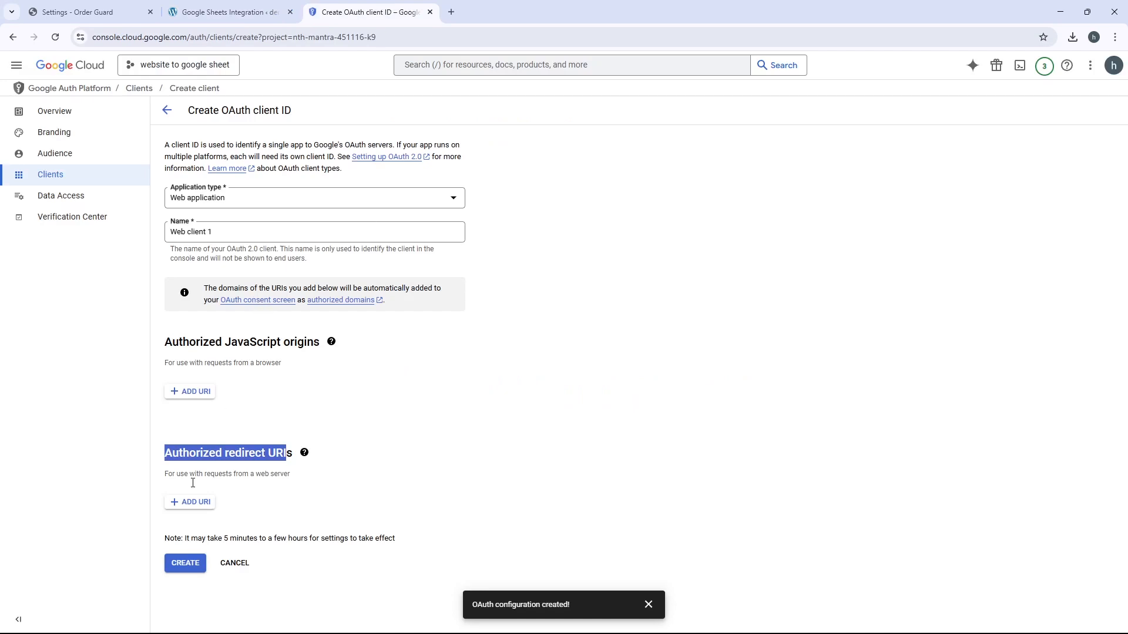
left_click(191, 501)
right_click(207, 514)
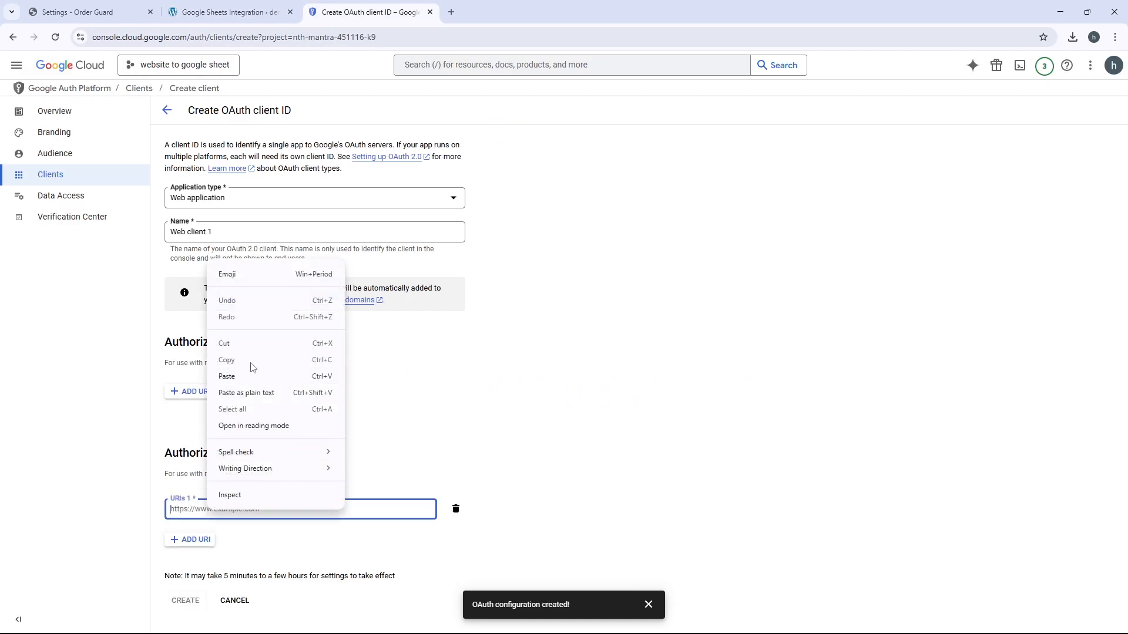
left_click(253, 367)
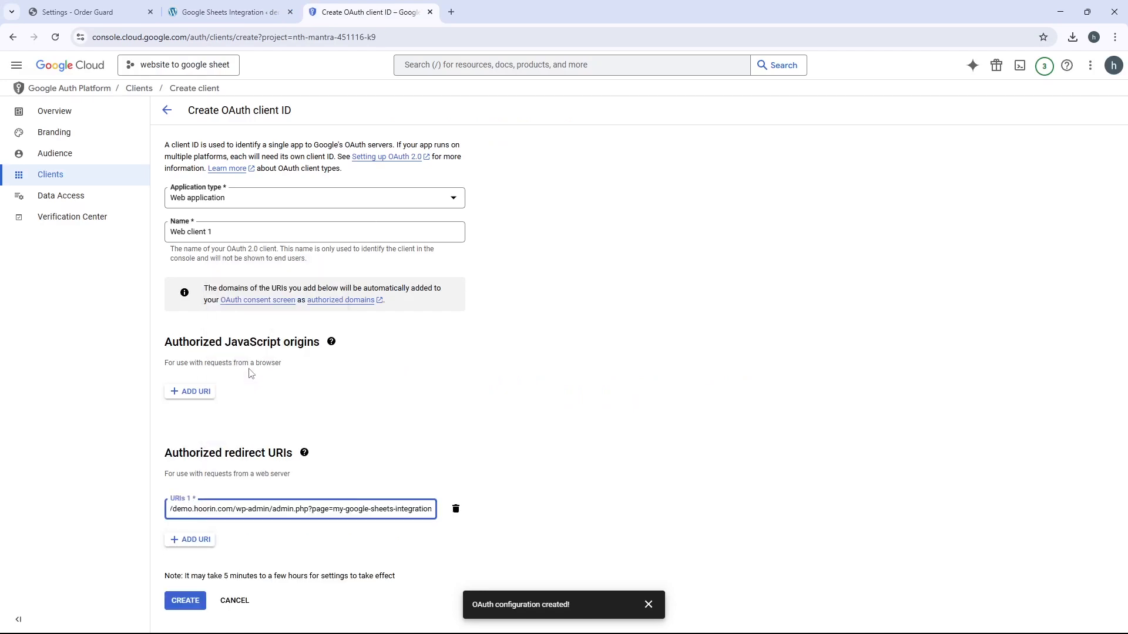
left_click(184, 600)
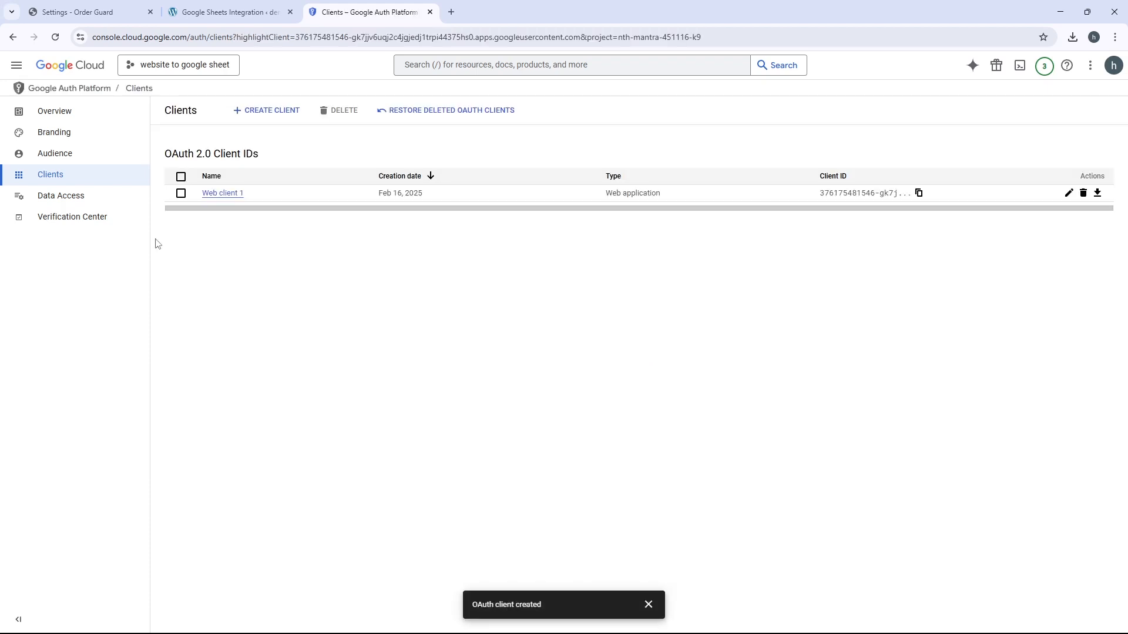
In the project's data access settings, filter the scopes by "sheet" and add the Google Sheets API scope .../auth/spreadsheets
left_click(76, 199)
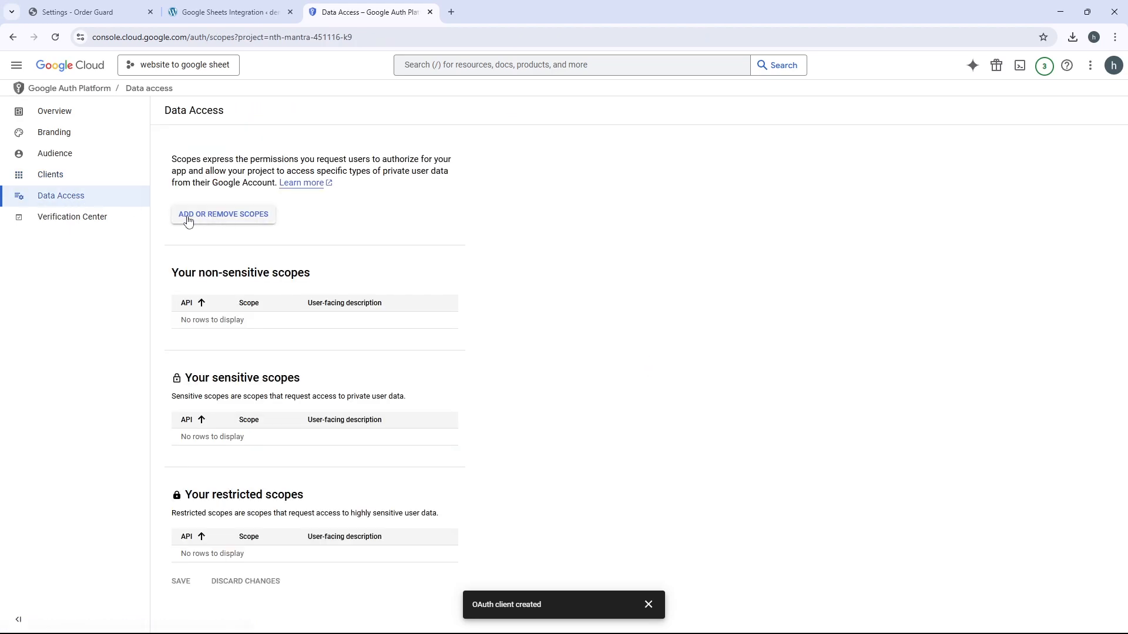
left_click(232, 218)
left_click(792, 163)
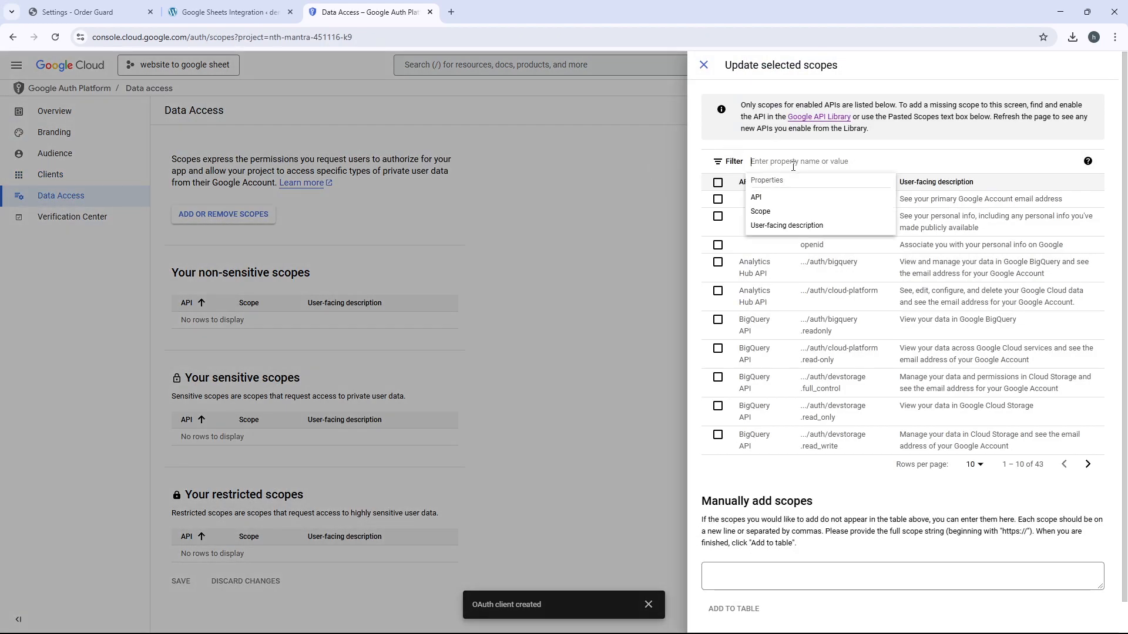
type("sheet")
key("Return")
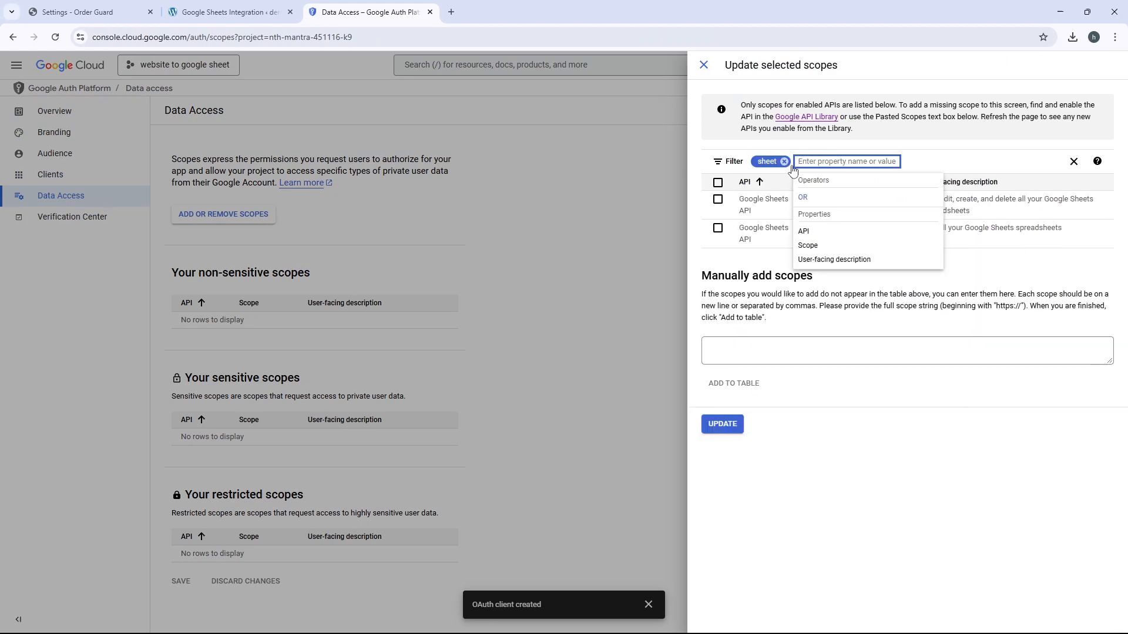
left_click(852, 216)
left_click_drag(816, 204, 890, 203)
left_click(717, 199)
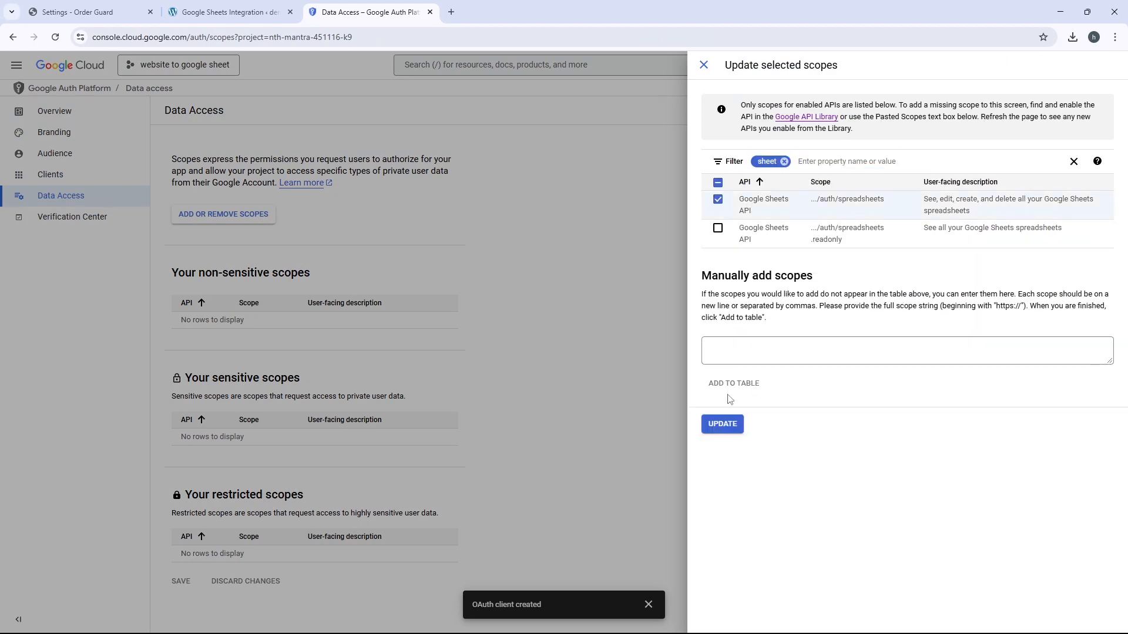
left_click(722, 424)
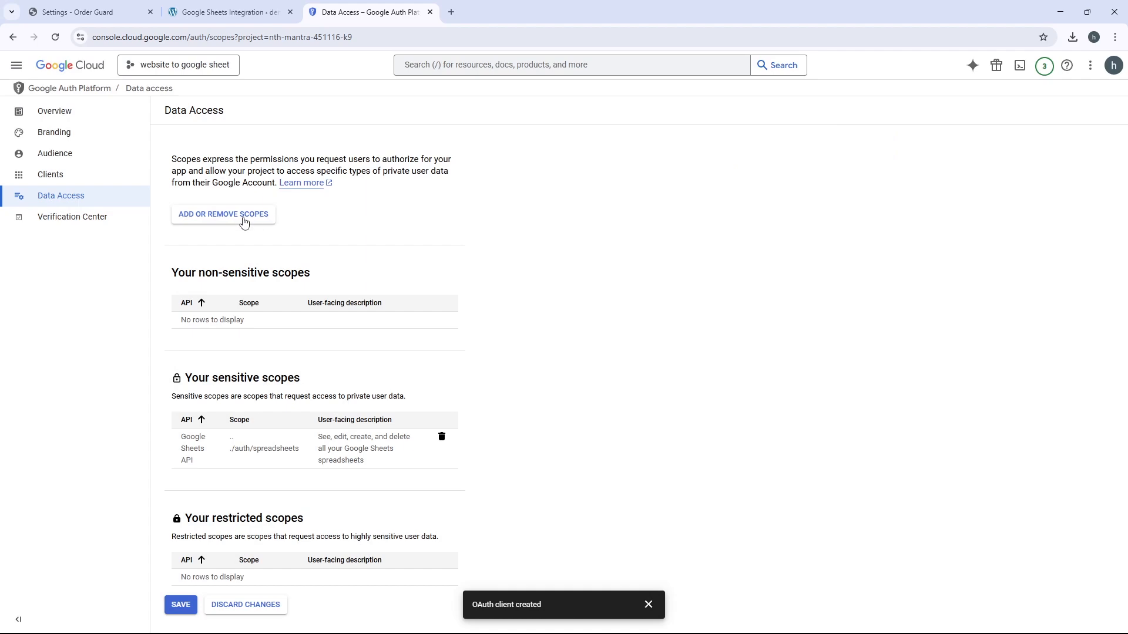
Filter the scopes by "drive", add the Google Drive API scope .../auth/drive.readonly, and save the data access changes
left_click(243, 221)
left_click(819, 162)
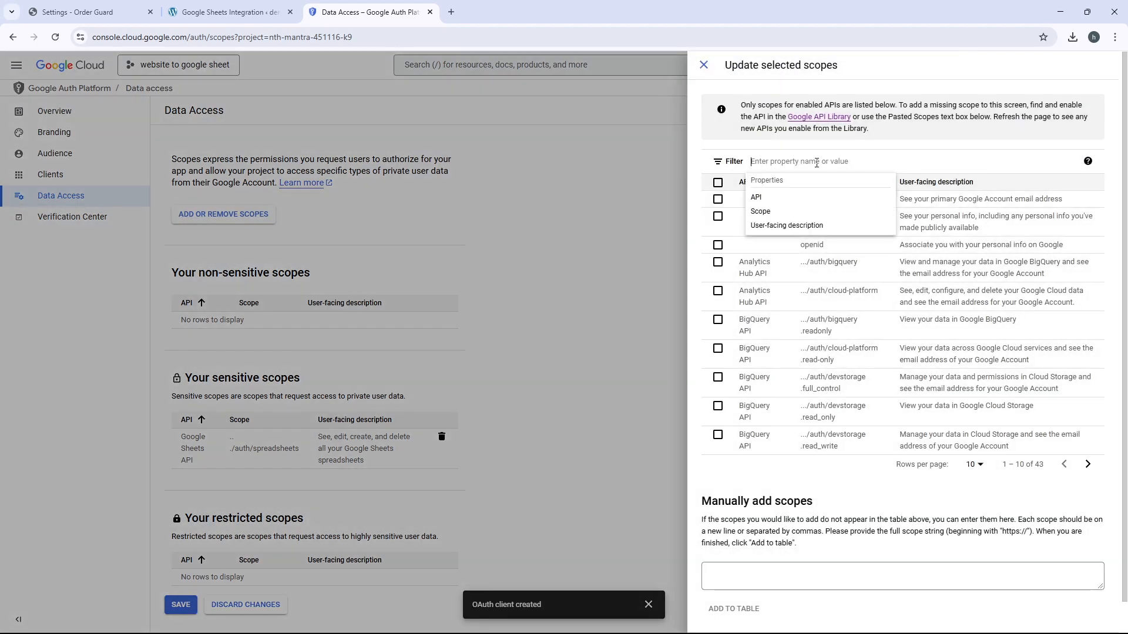
type("drive")
key("Return")
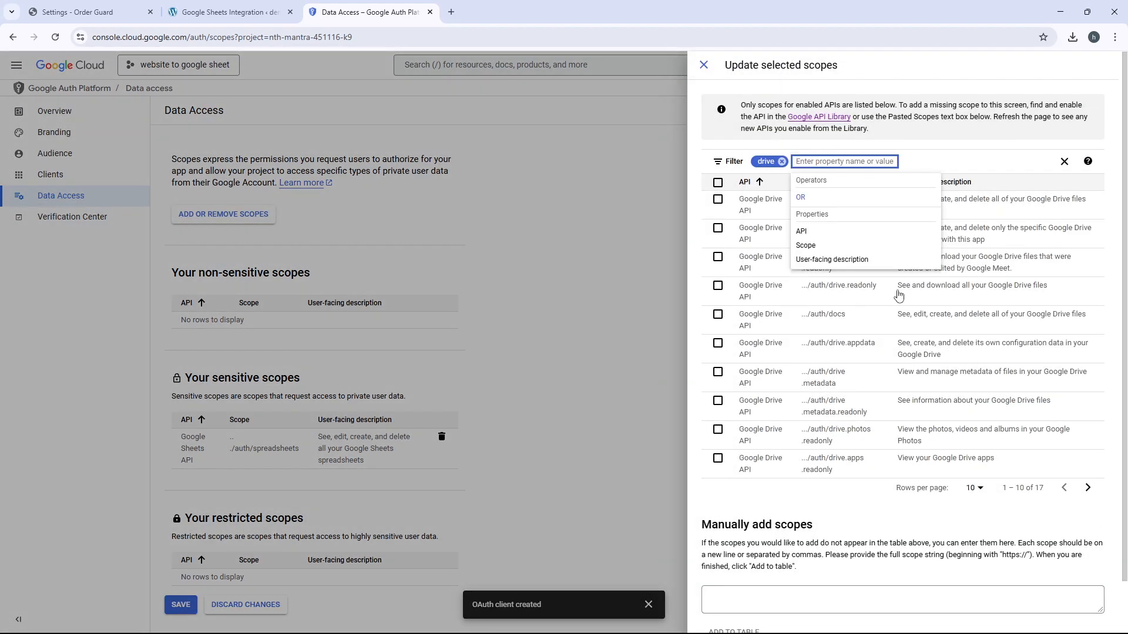
left_click(810, 293)
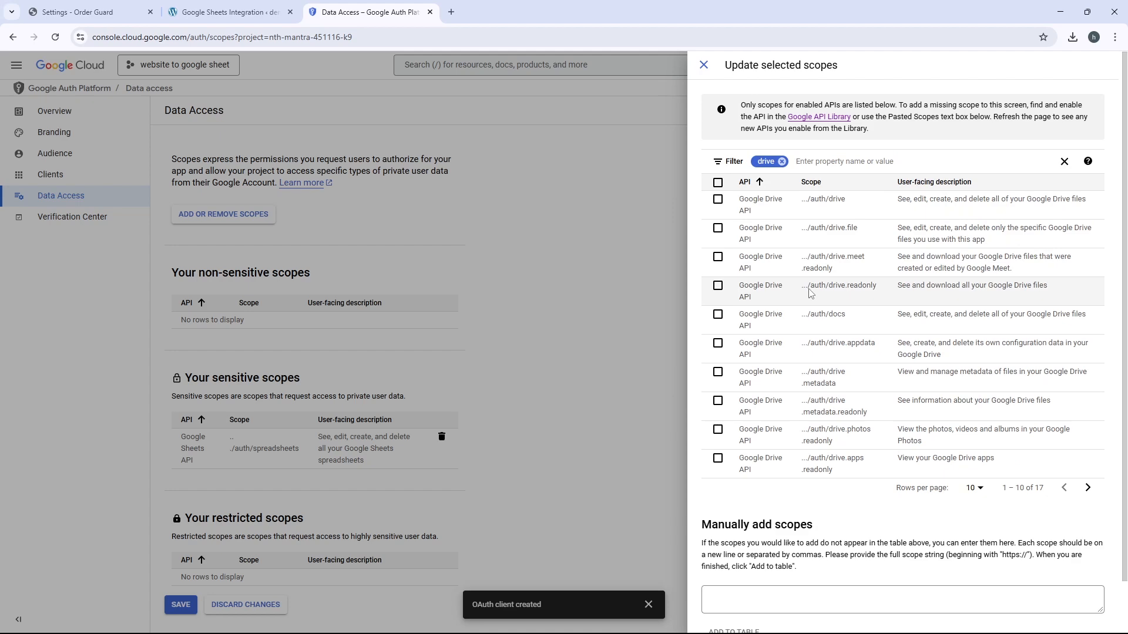
left_click_drag(811, 293, 871, 292)
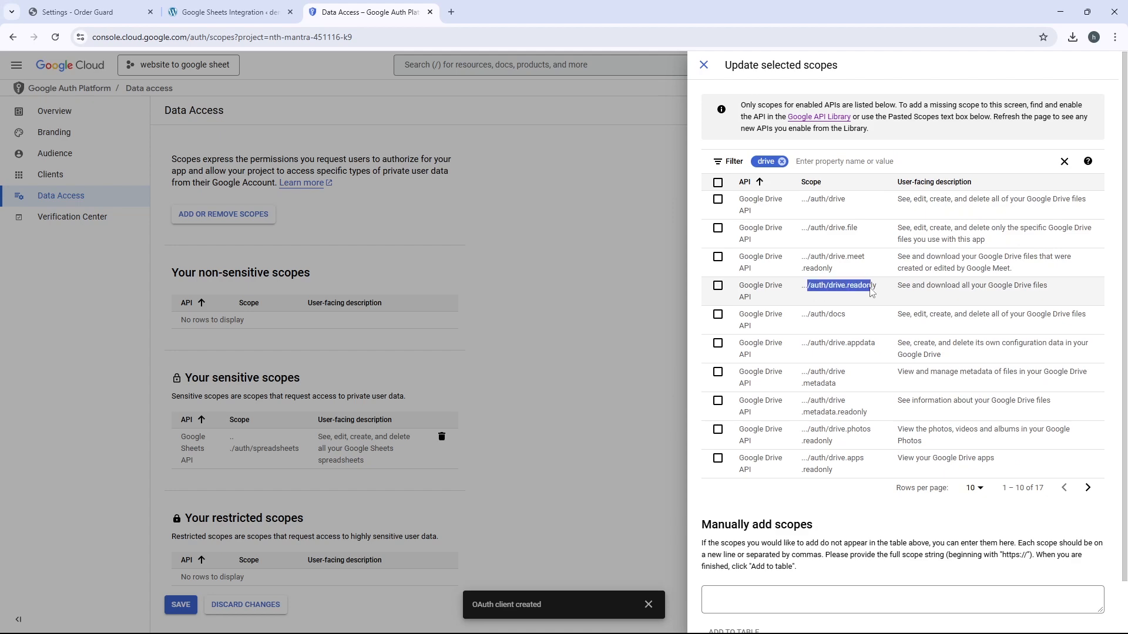
left_click(717, 286)
scroll(719, 376, "down", 2)
left_click(720, 620)
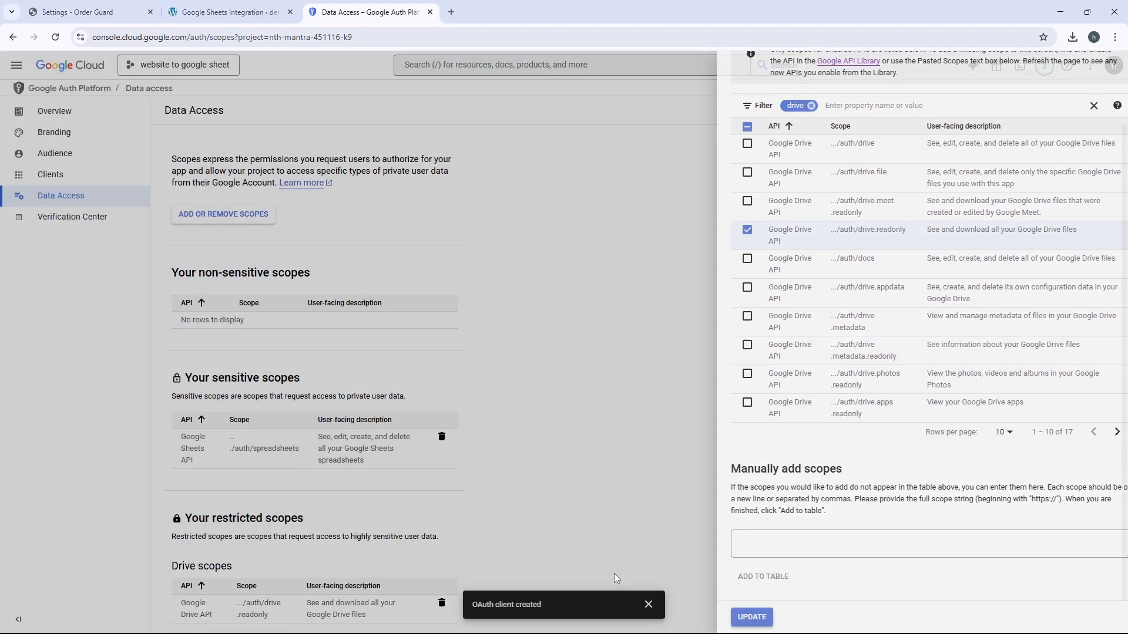
left_click(181, 610)
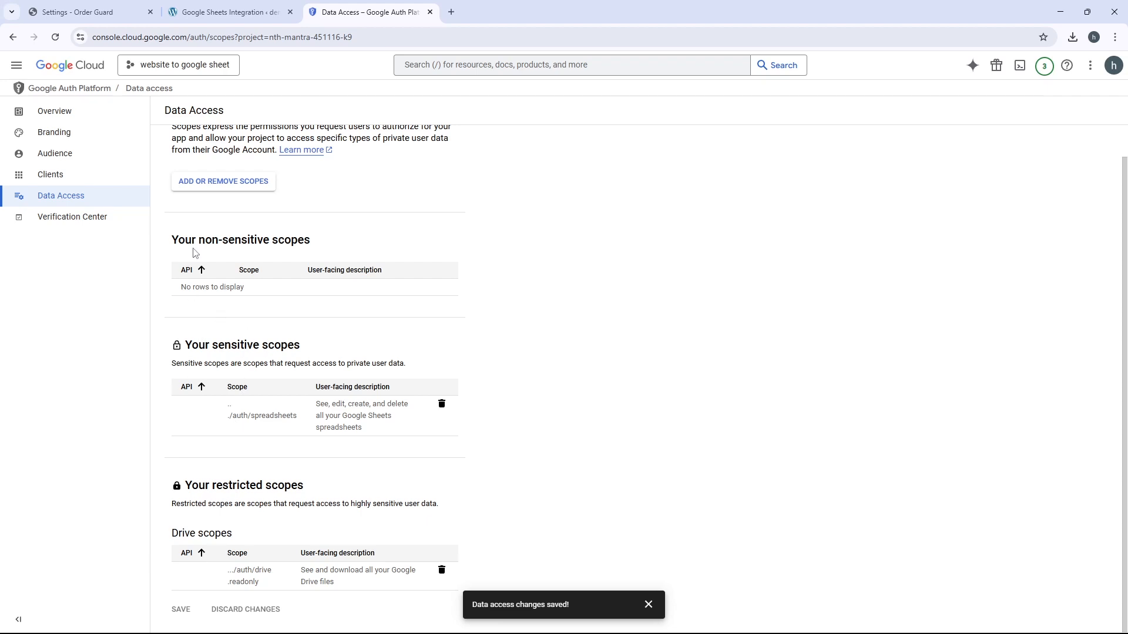
Publish the app to production in the project's audience settings and confirm
left_click(79, 161)
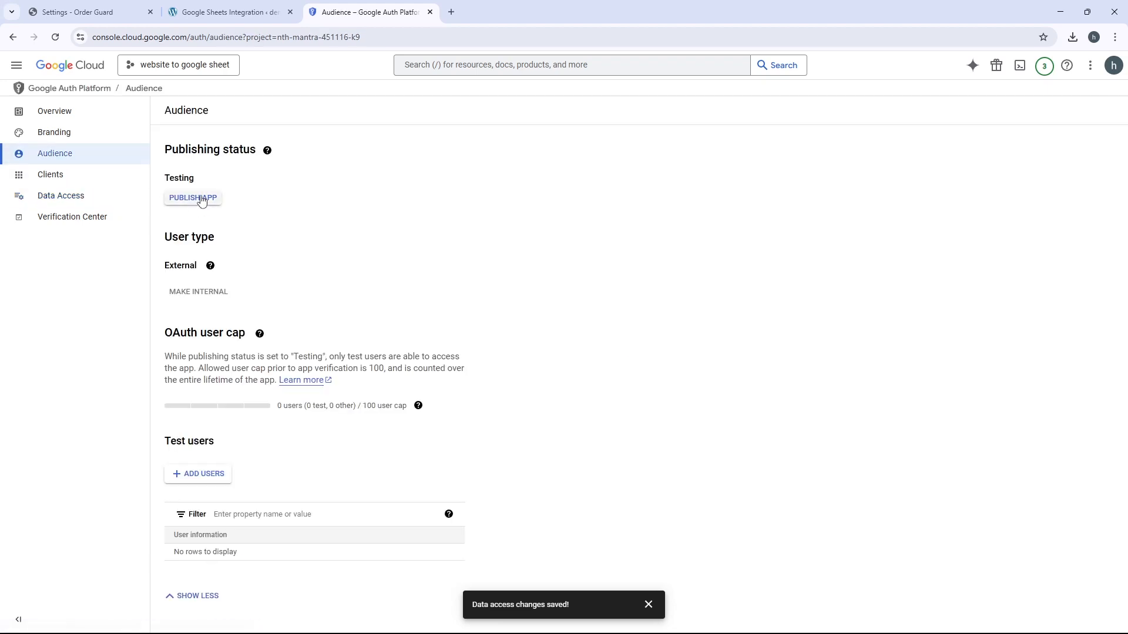
left_click(201, 201)
left_click(690, 392)
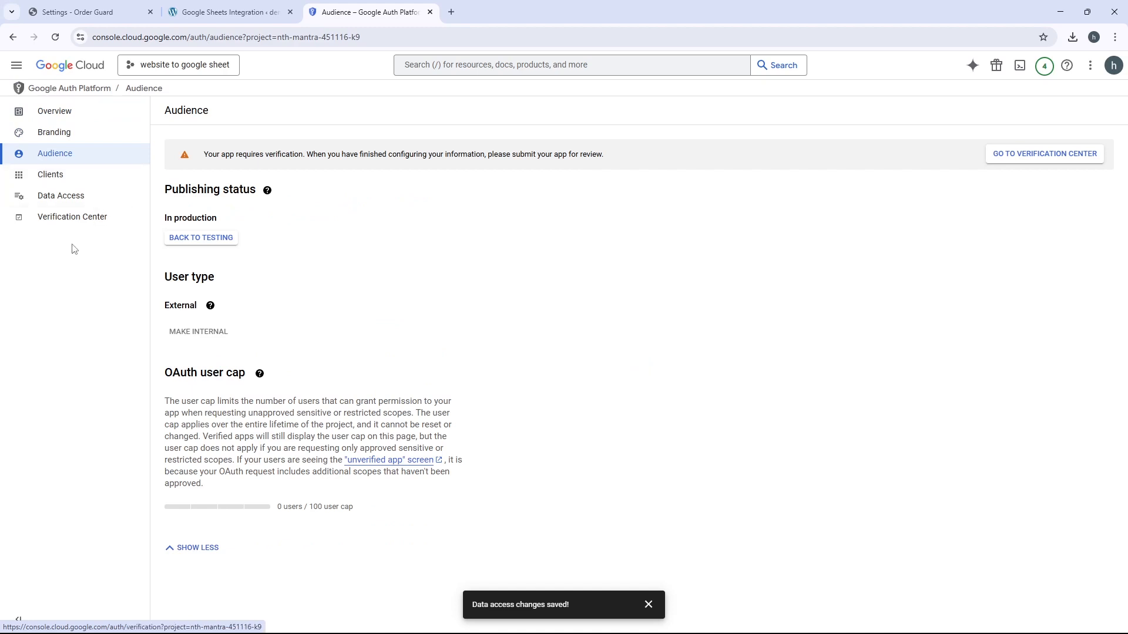
Open the details of the OAuth client Web client 1 and copy its full client ID
left_click(43, 176)
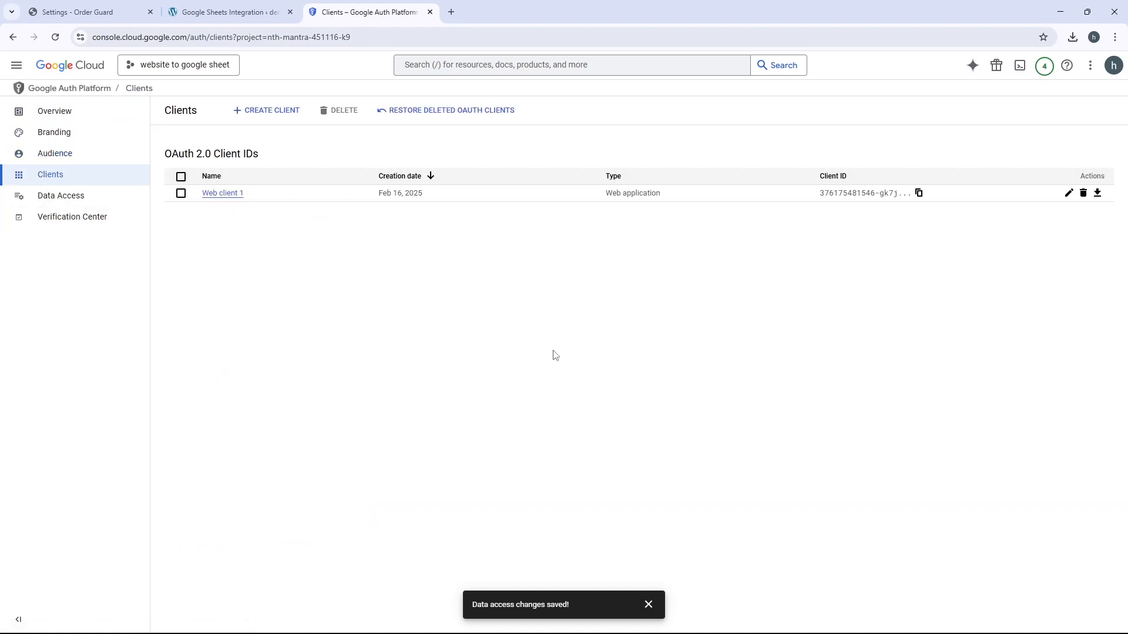
left_click(1068, 196)
left_click_drag(546, 183, 576, 183)
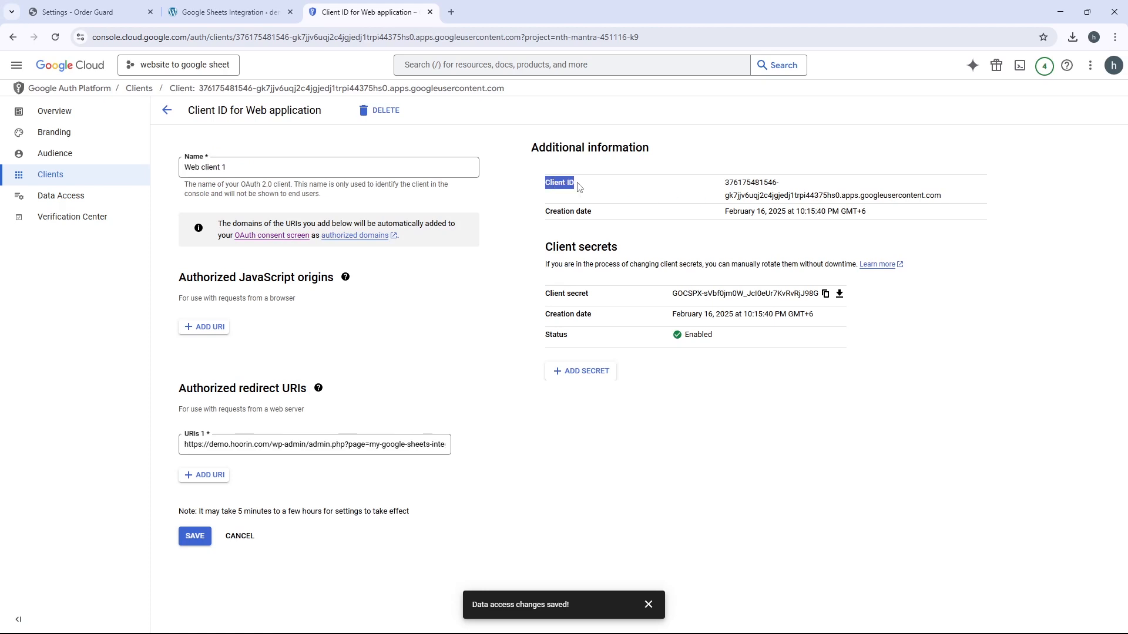
left_click_drag(545, 293, 601, 299)
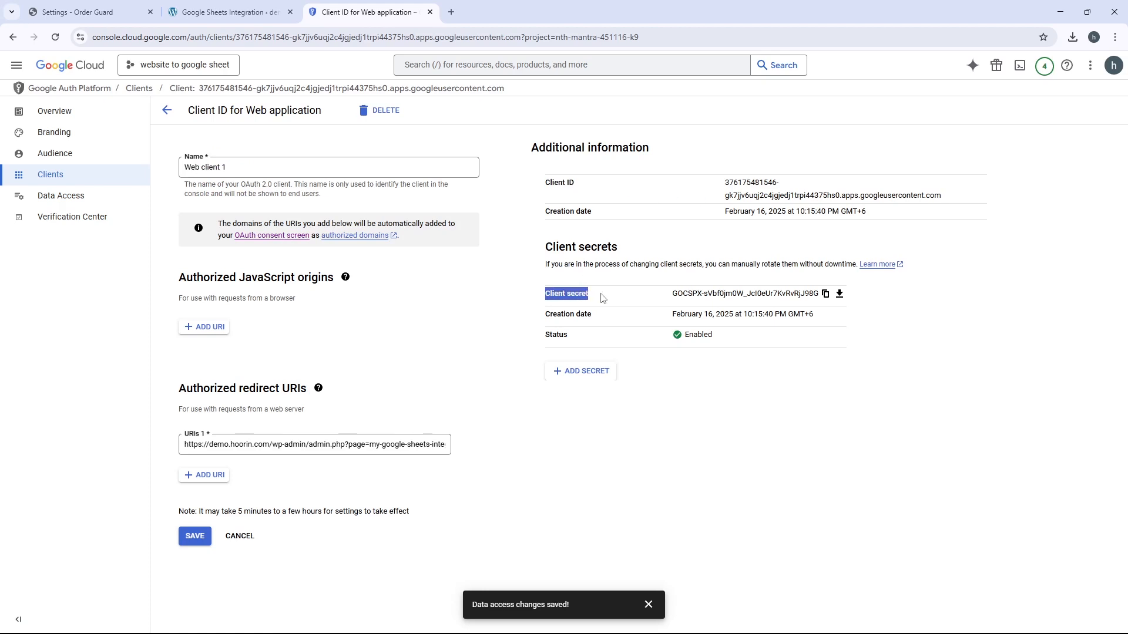
left_click(602, 298)
left_click_drag(715, 185, 820, 191)
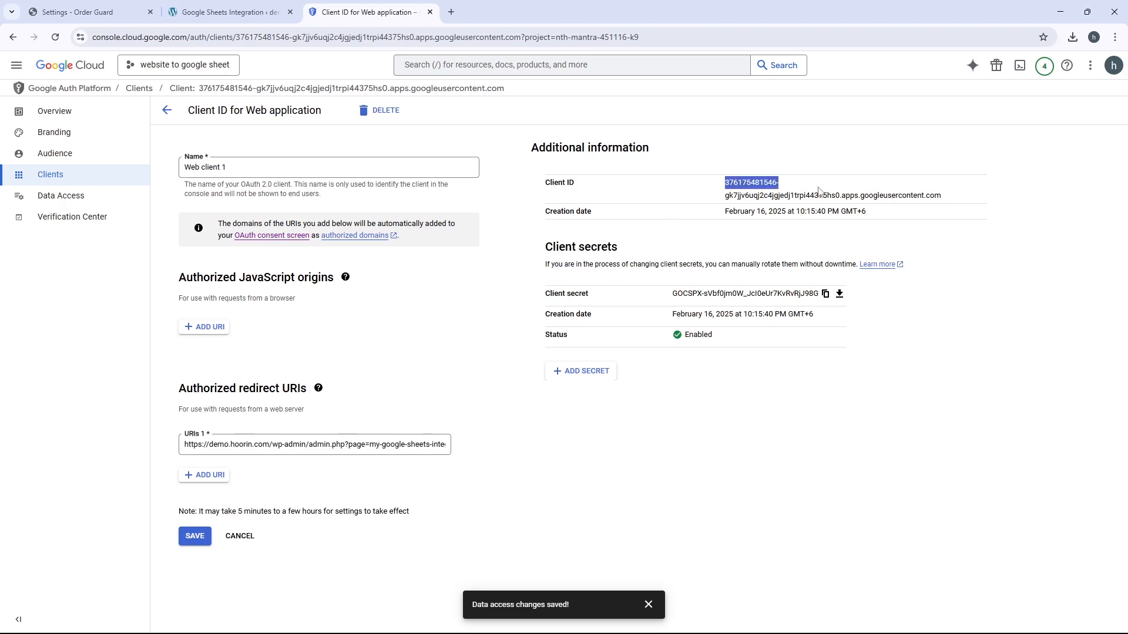
left_click_drag(922, 192, 959, 200)
key("ctrl+c")
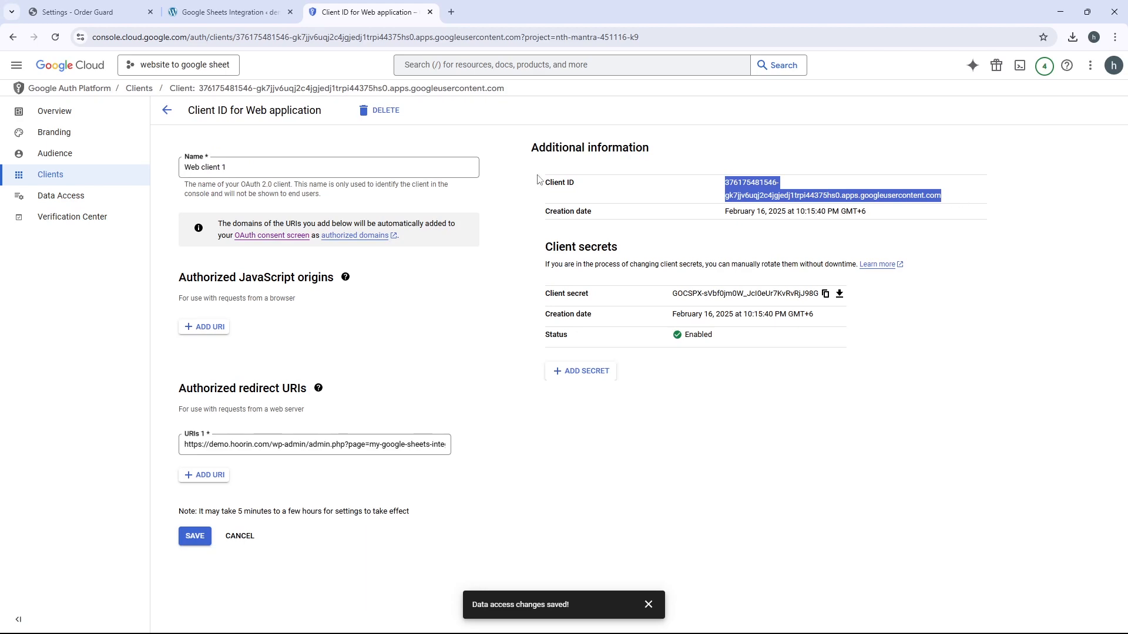
Paste the copied ID into the Client ID field of the Google Sheets Integration settings in WordPress
left_click(226, 12)
left_click(560, 187)
key("ctrl+v")
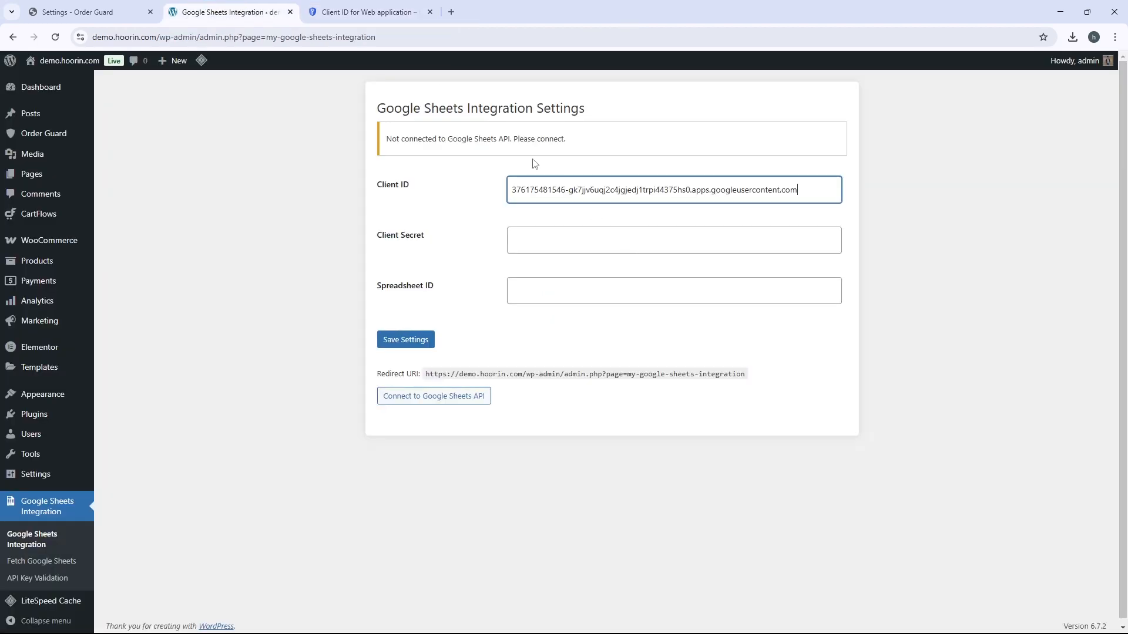
Copy the client secret from Google Cloud into the Client Secret field of the WordPress integration settings and save them
left_click(370, 12)
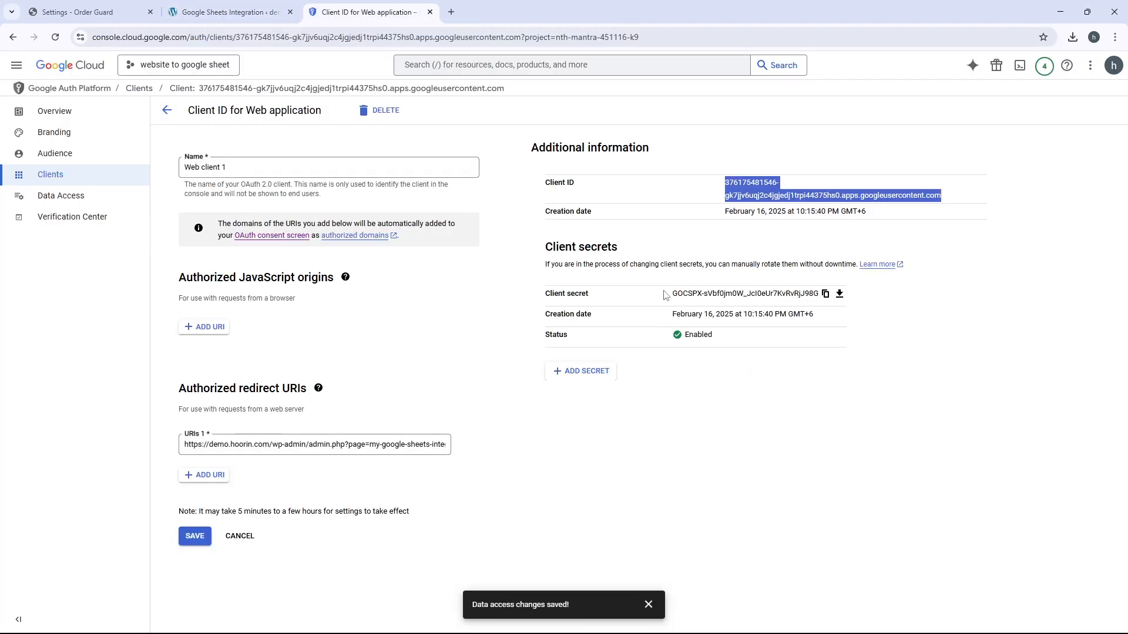
left_click_drag(683, 294, 819, 294)
key("ctrl+c")
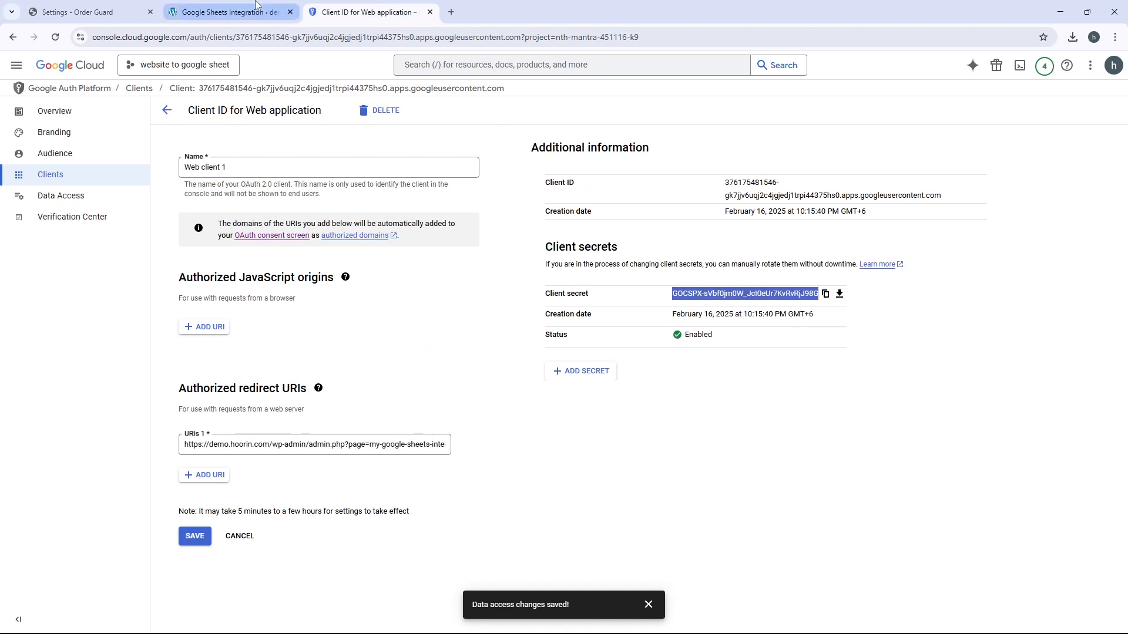
left_click(229, 11)
left_click(534, 242)
key("ctrl+v")
left_click(422, 345)
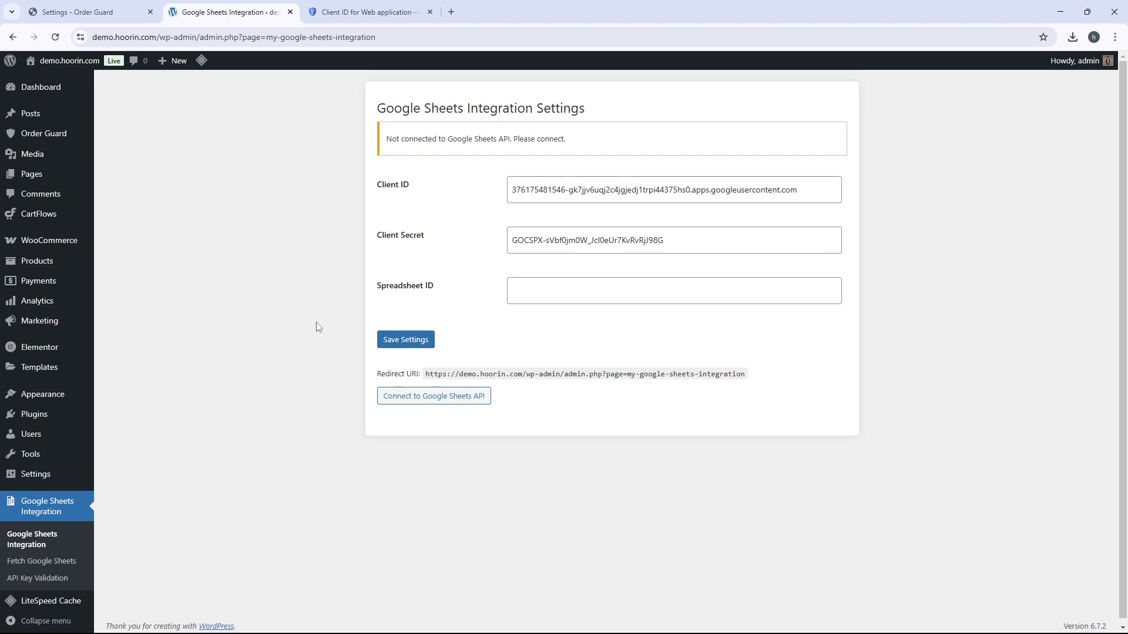
Start the connection to the Google Sheets API, choose the Google account and proceed past the unverified-app warning
left_click(461, 399)
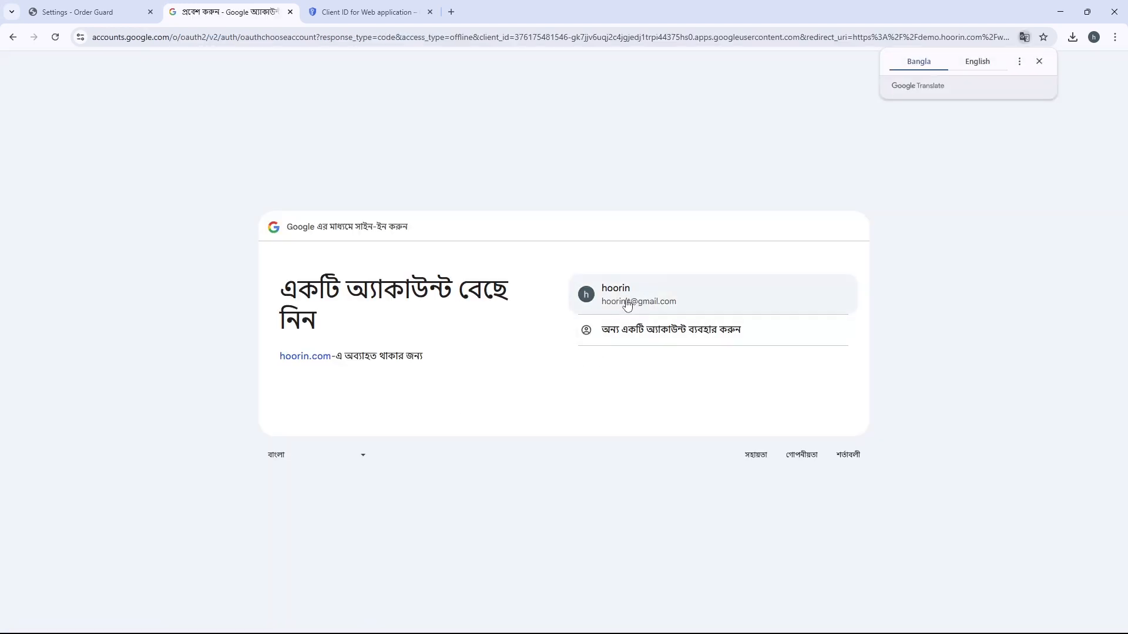
left_click(385, 12)
left_click(264, 9)
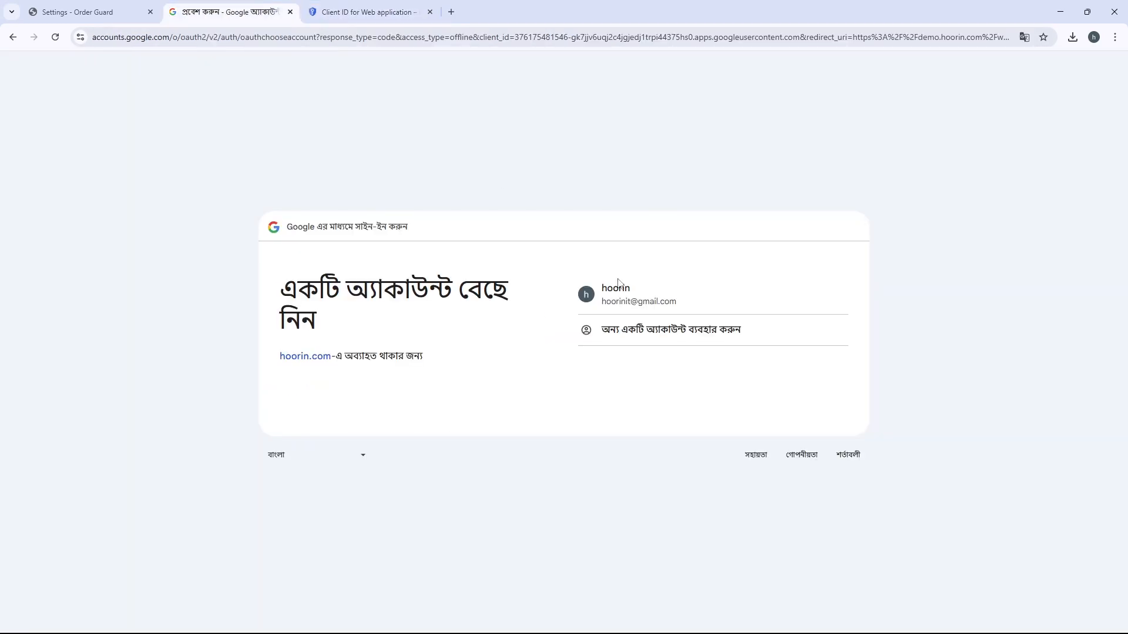
left_click(630, 300)
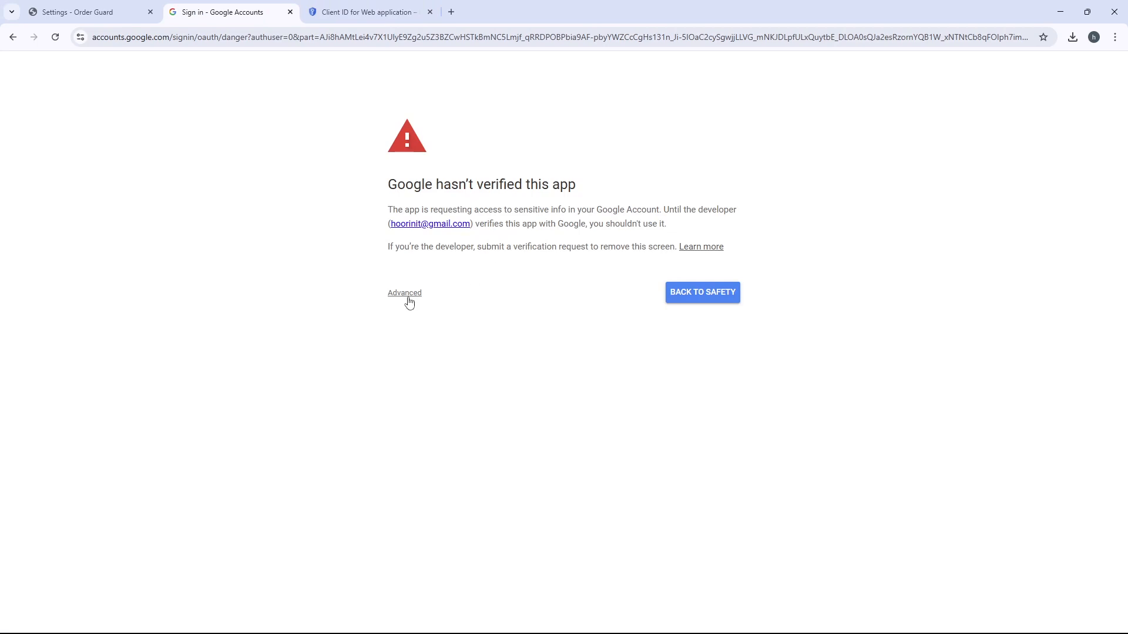
left_click(406, 295)
left_click(409, 365)
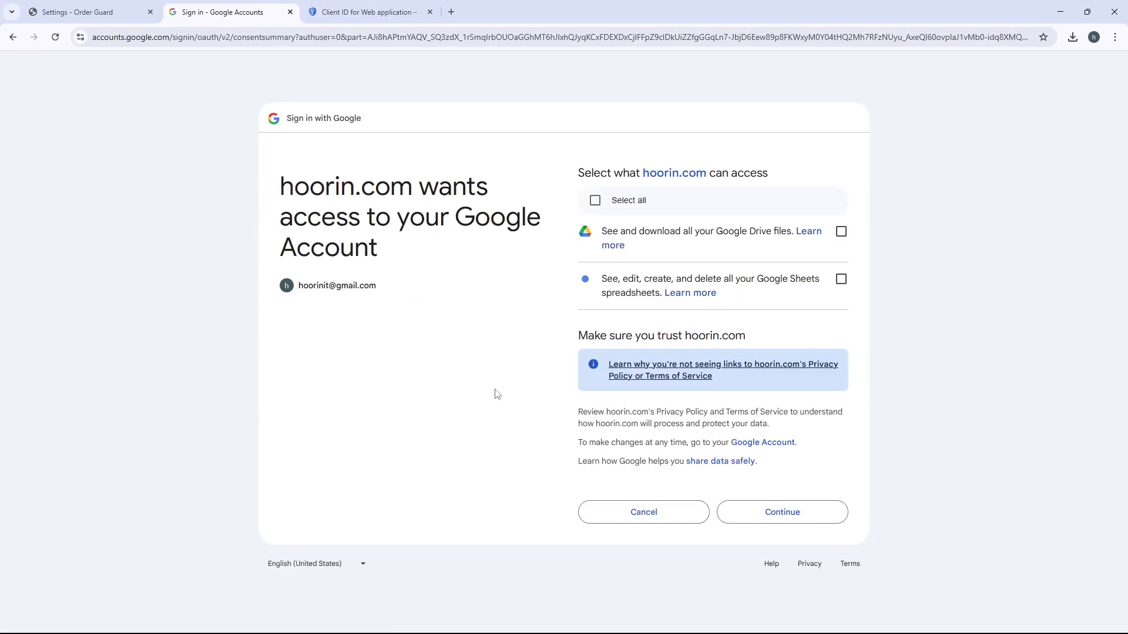
Grant hoorin.com all the requested Google Drive and Google Sheets access and continue to complete the connection
left_click_drag(655, 205, 612, 201)
left_click(595, 200)
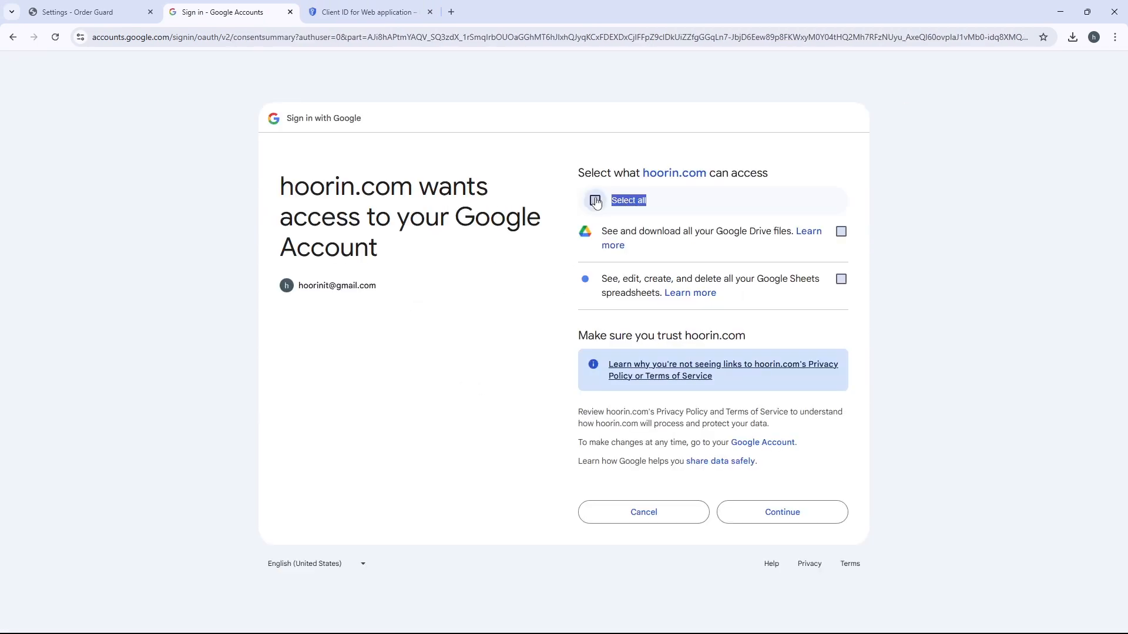
left_click(771, 515)
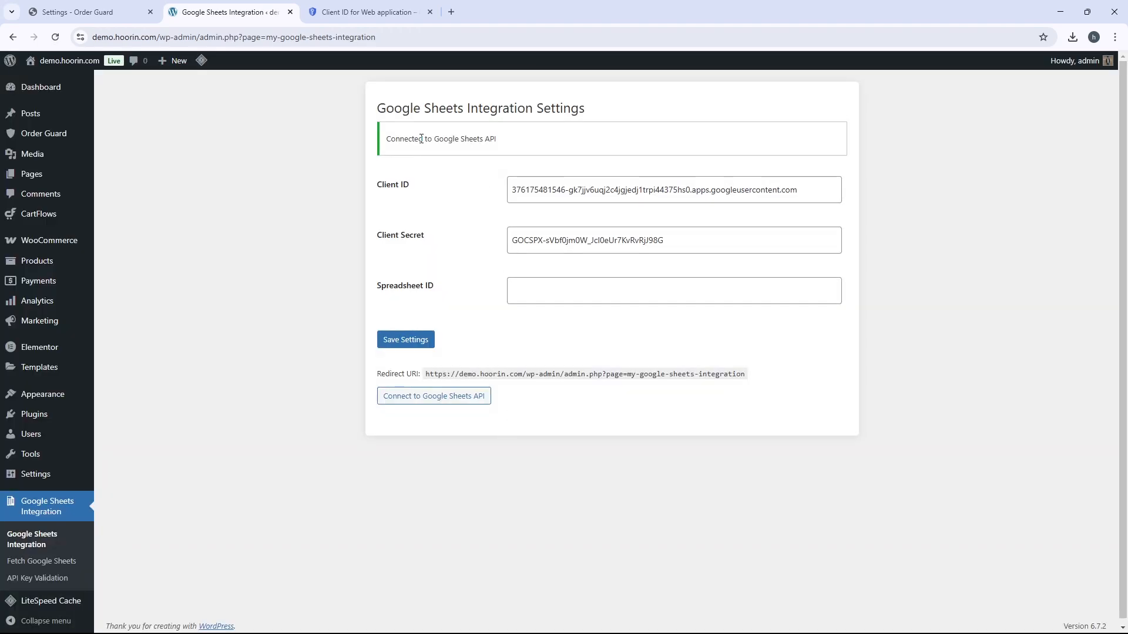
left_click_drag(385, 143, 505, 143)
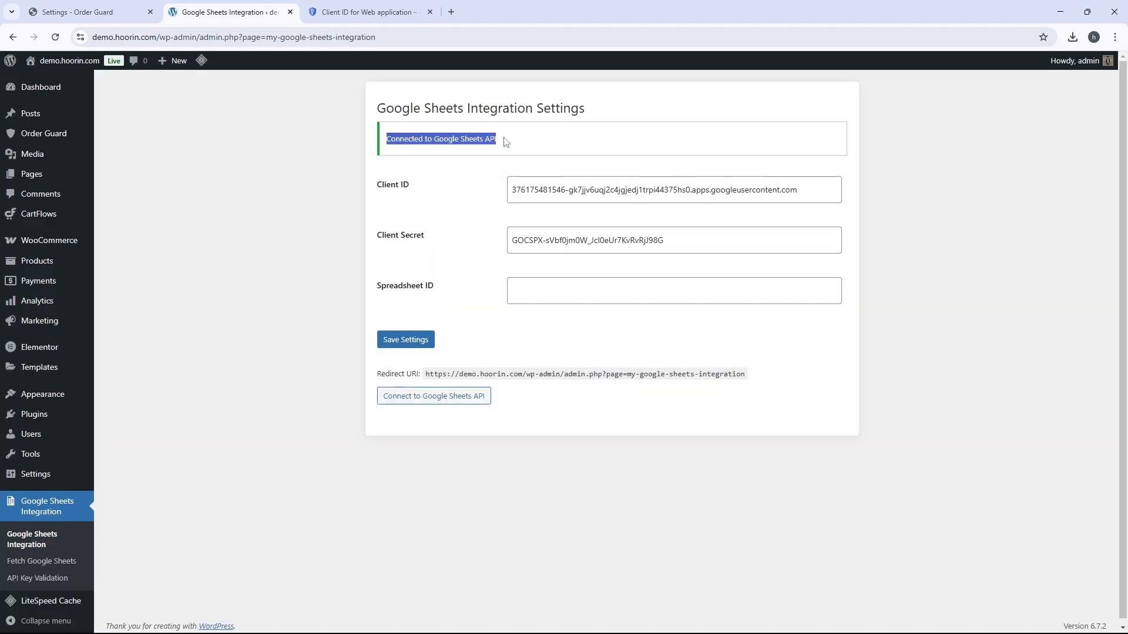
Open Google Sheets in a new browser tab and create a blank spreadsheet
left_click(383, 17)
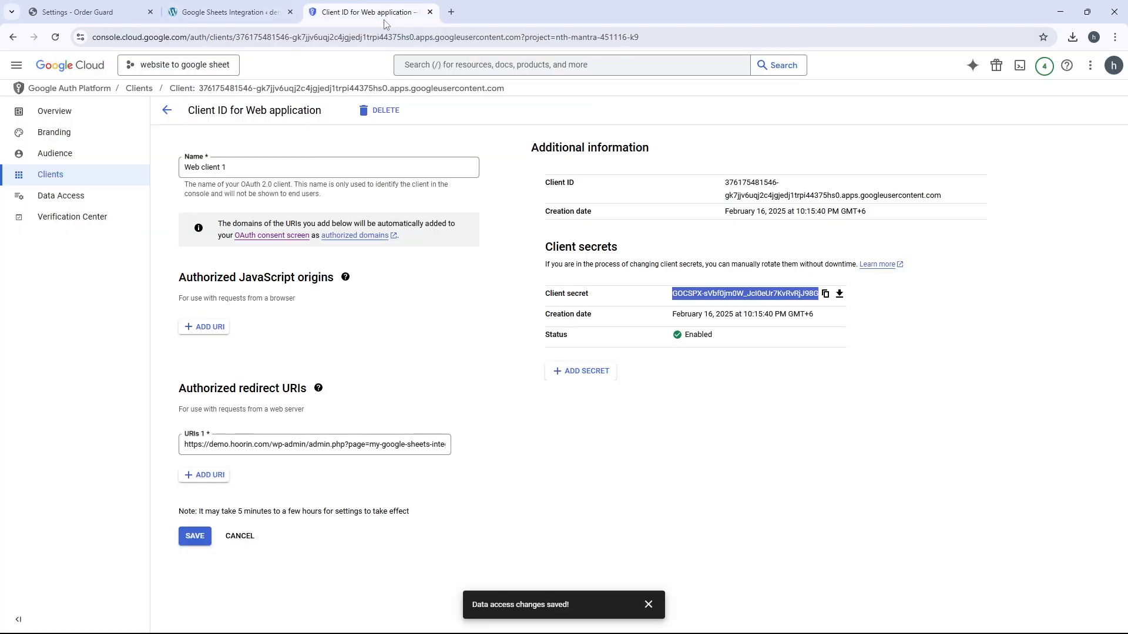
left_click(1113, 65)
key("ctrl+t")
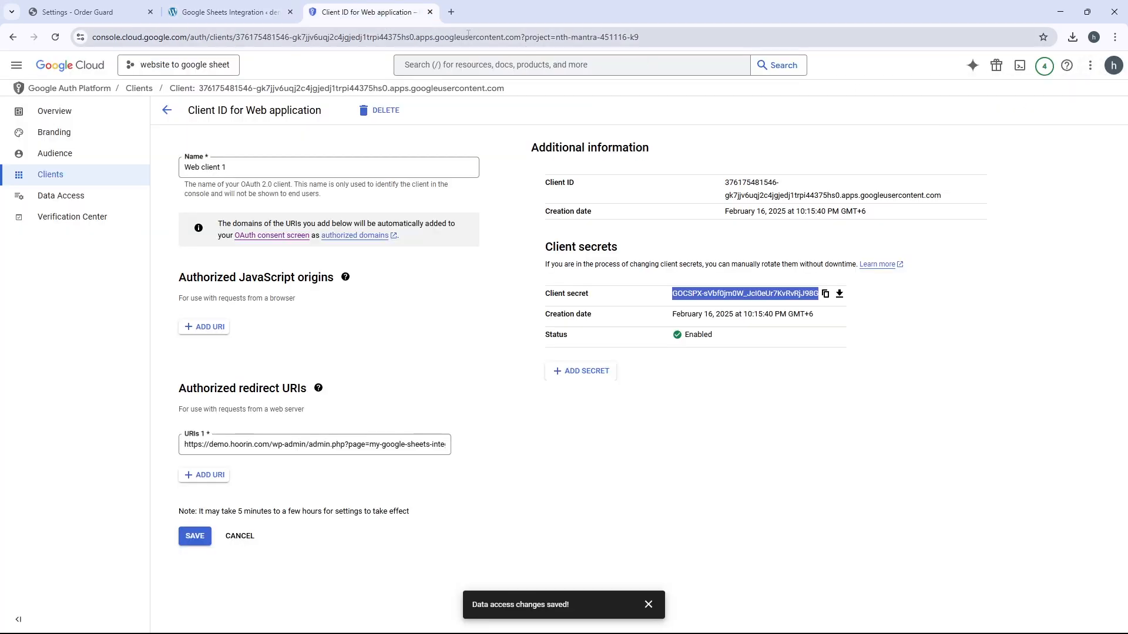
left_click(1079, 70)
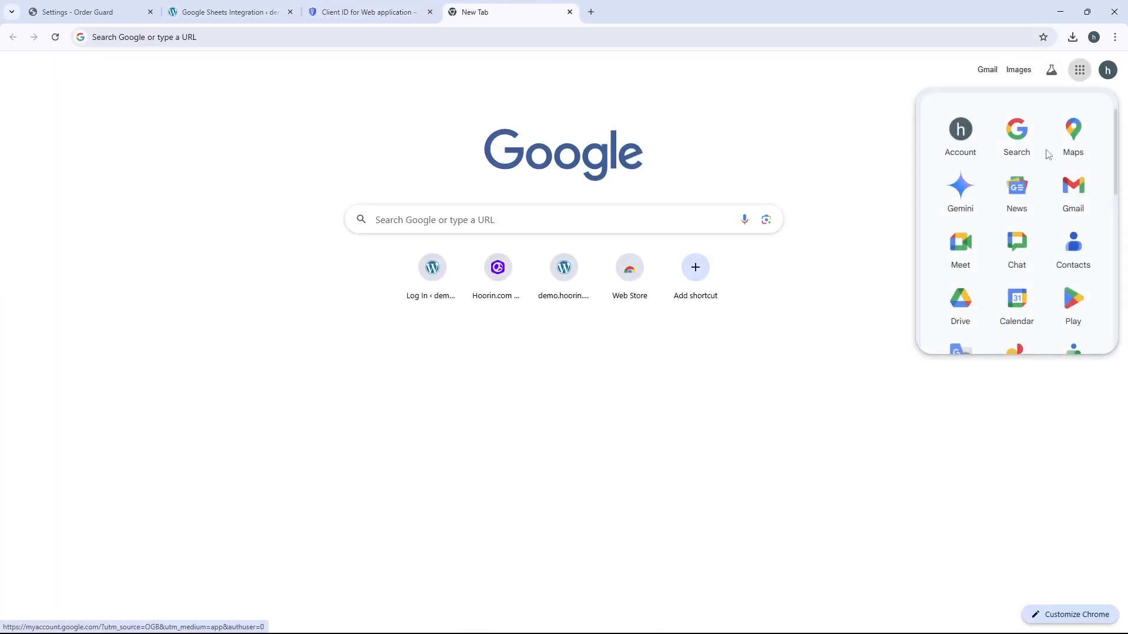
scroll(989, 295, "down", 2)
scroll(1022, 300, "down", 2)
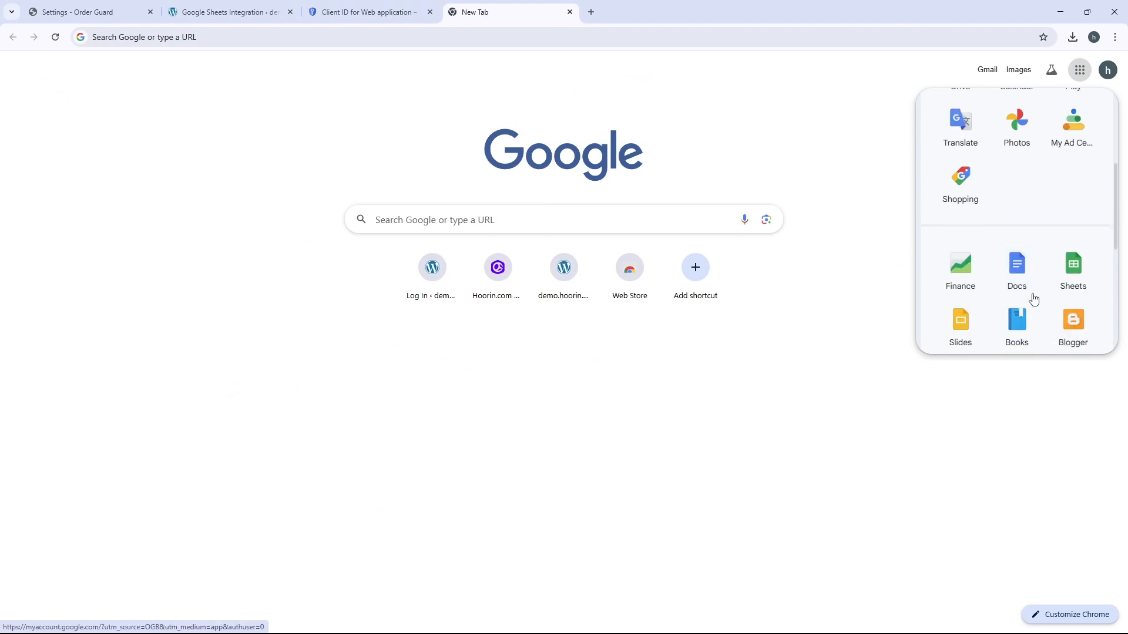
left_click(1075, 272)
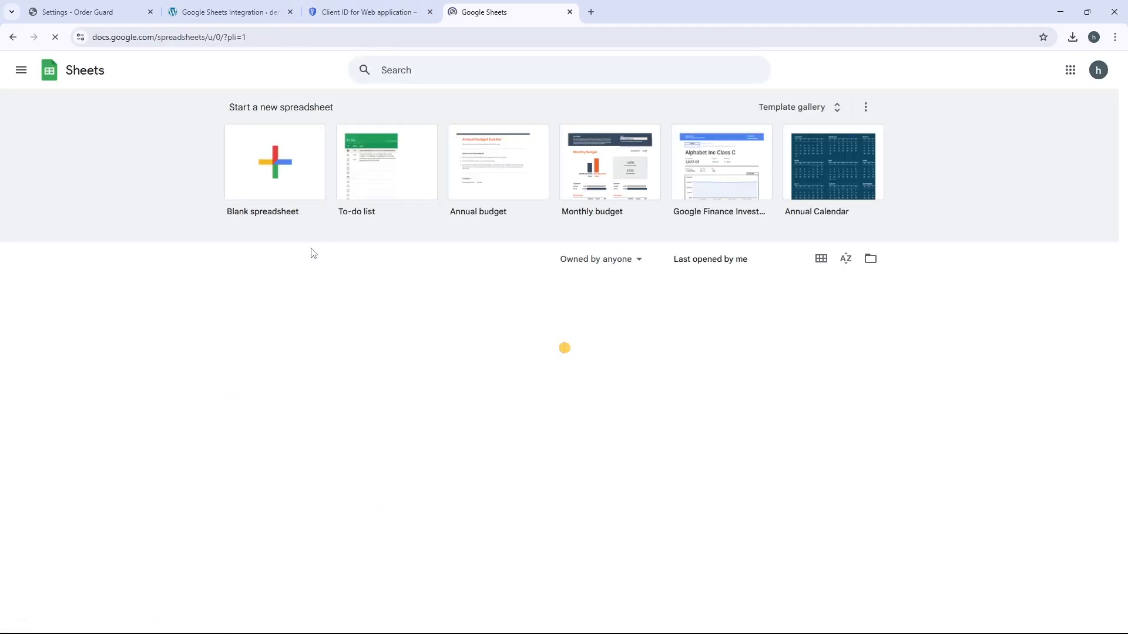
left_click(279, 176)
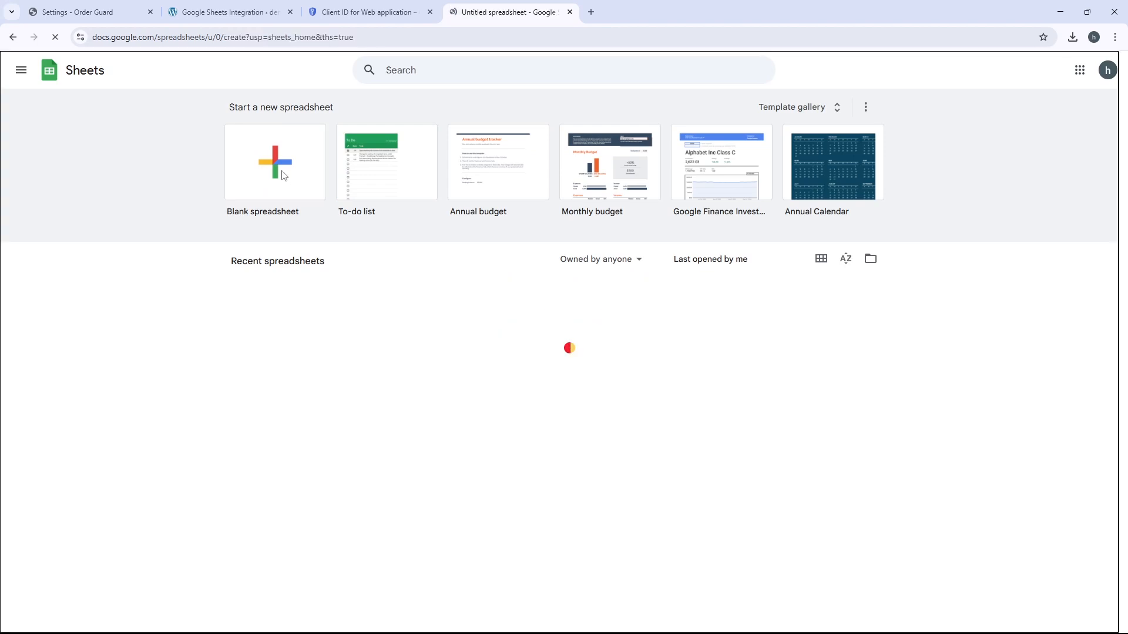
Copy the domain from the WordPress site's address and rename the new spreadsheet as hoorin.com
left_click(229, 12)
left_click_drag(157, 37, 122, 36)
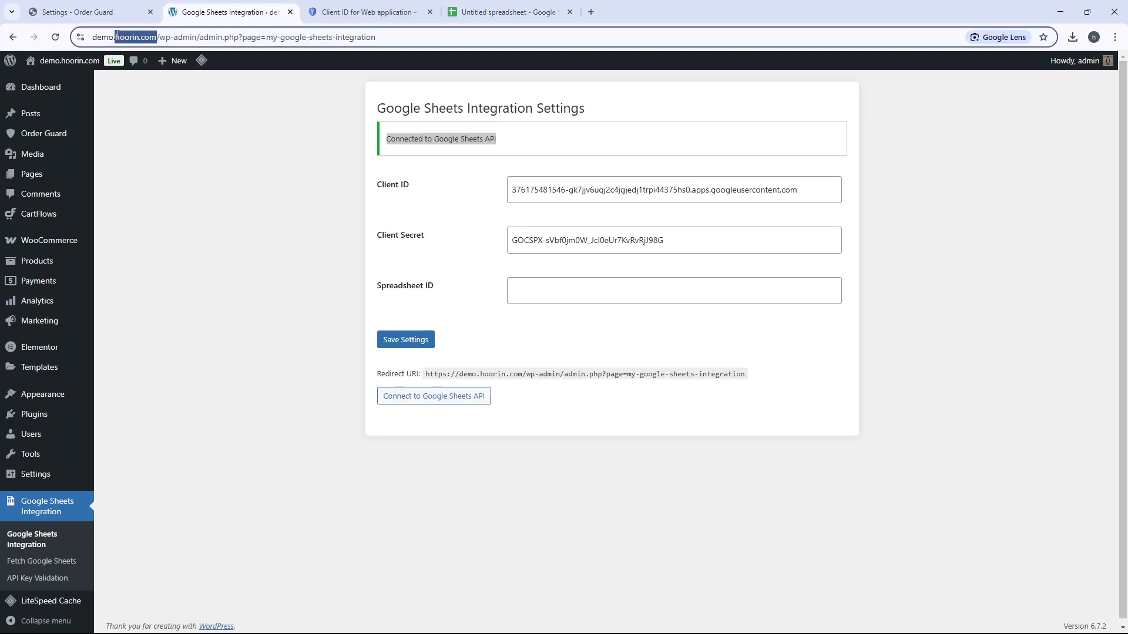
left_click(480, 17)
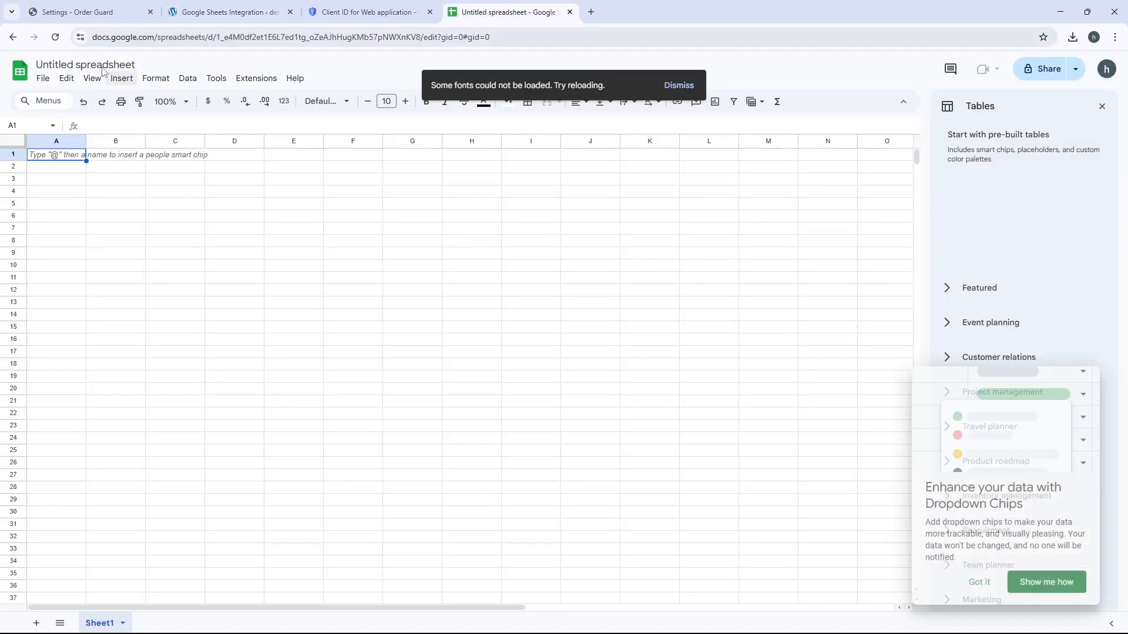
left_click(103, 70)
key("ctrl+v")
key("Return")
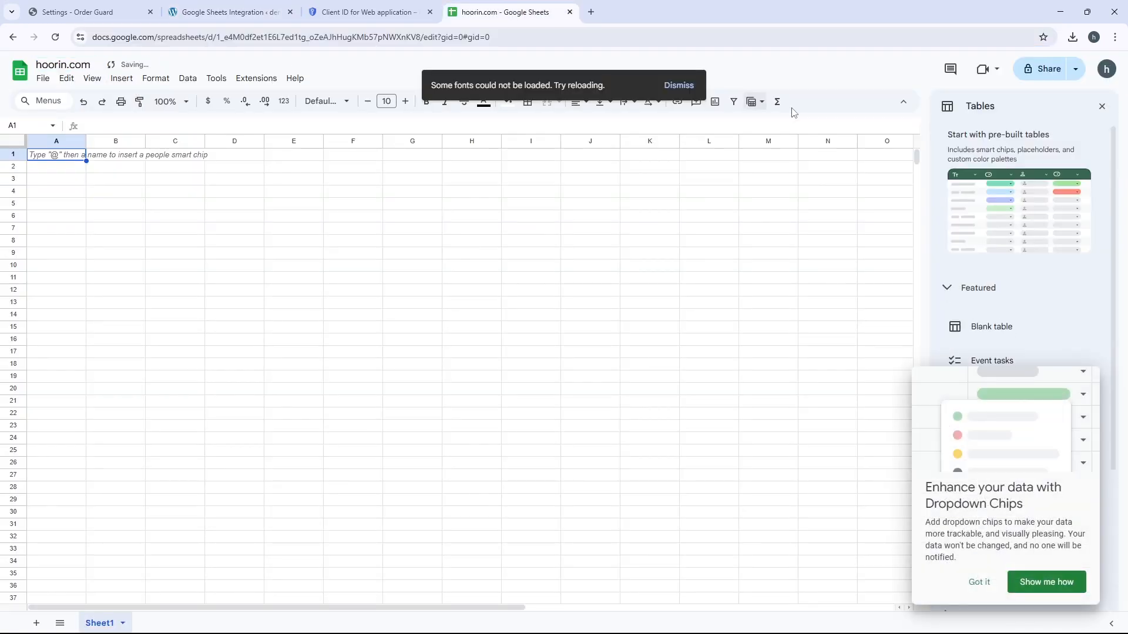
Dismiss the font-loading notice, the pre-built tables pane and the Dropdown Chips suggestion in the spreadsheet
left_click(679, 86)
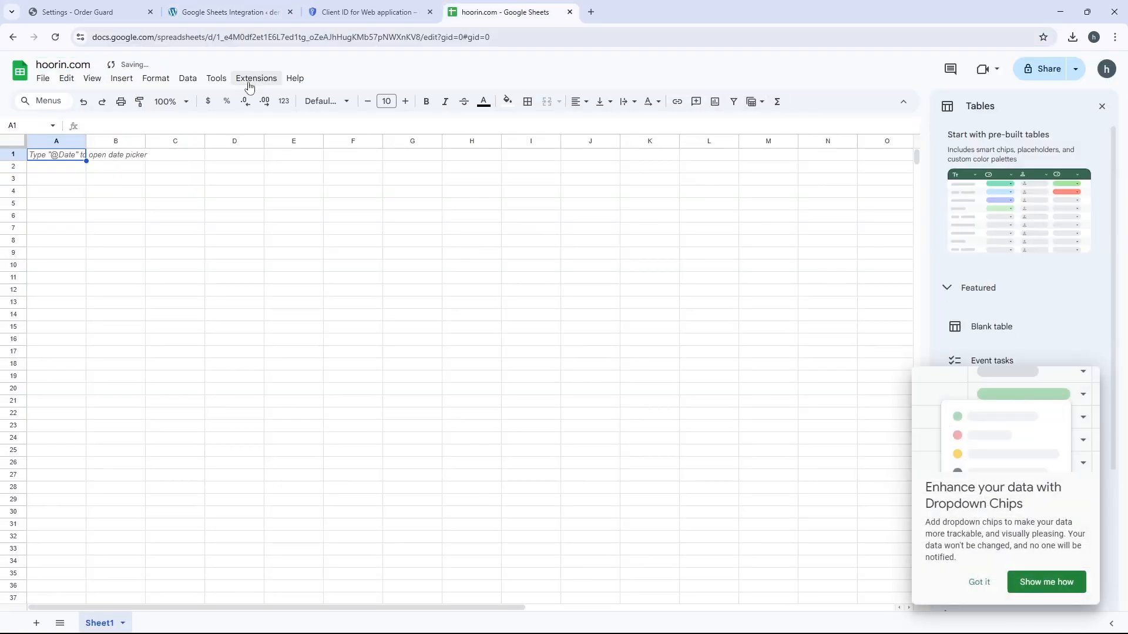
left_click(1101, 107)
left_click(987, 576)
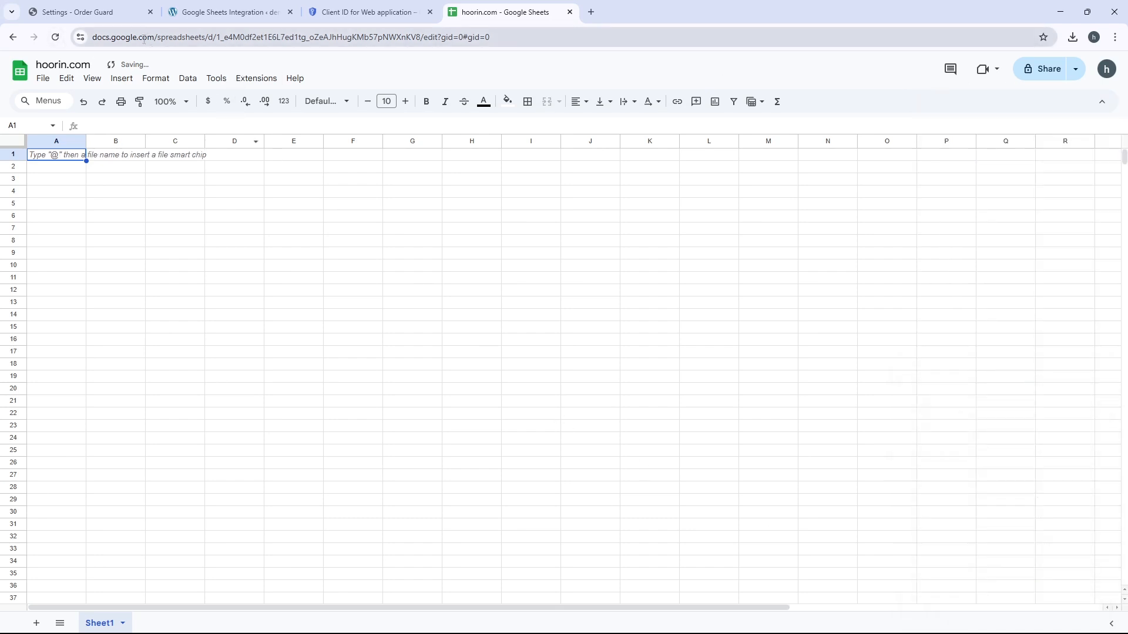
Copy the spreadsheet ID from the hoorin.com spreadsheet's URL, the part between /d/ and /edit
left_click(229, 11)
left_click_drag(375, 292, 431, 287)
triple_click(430, 287)
left_click(490, 15)
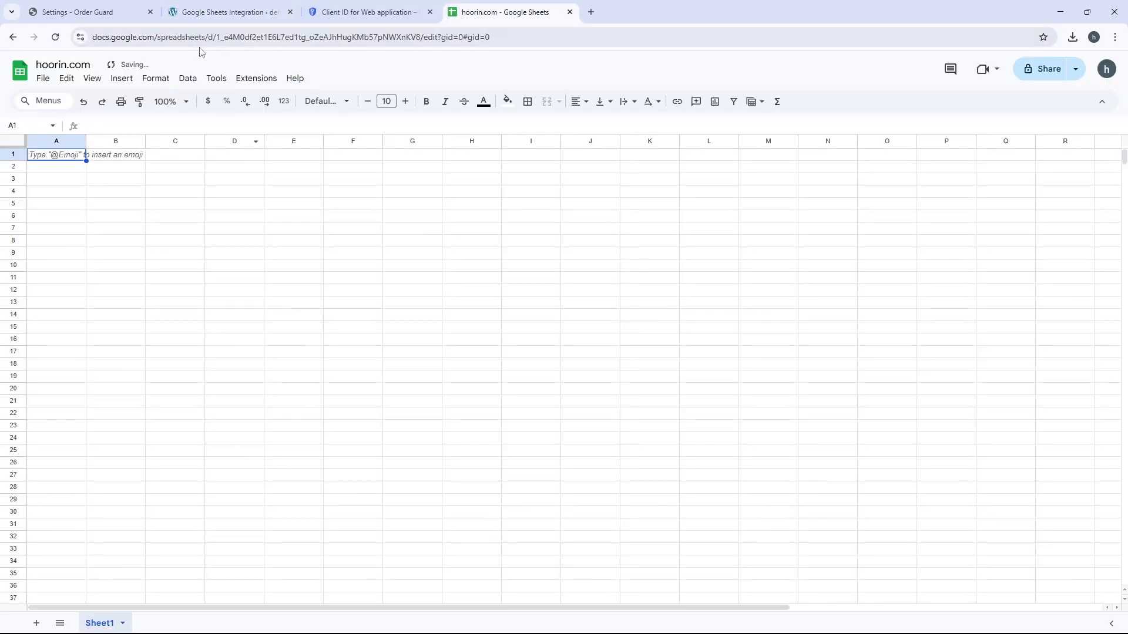
left_click_drag(210, 38, 192, 43)
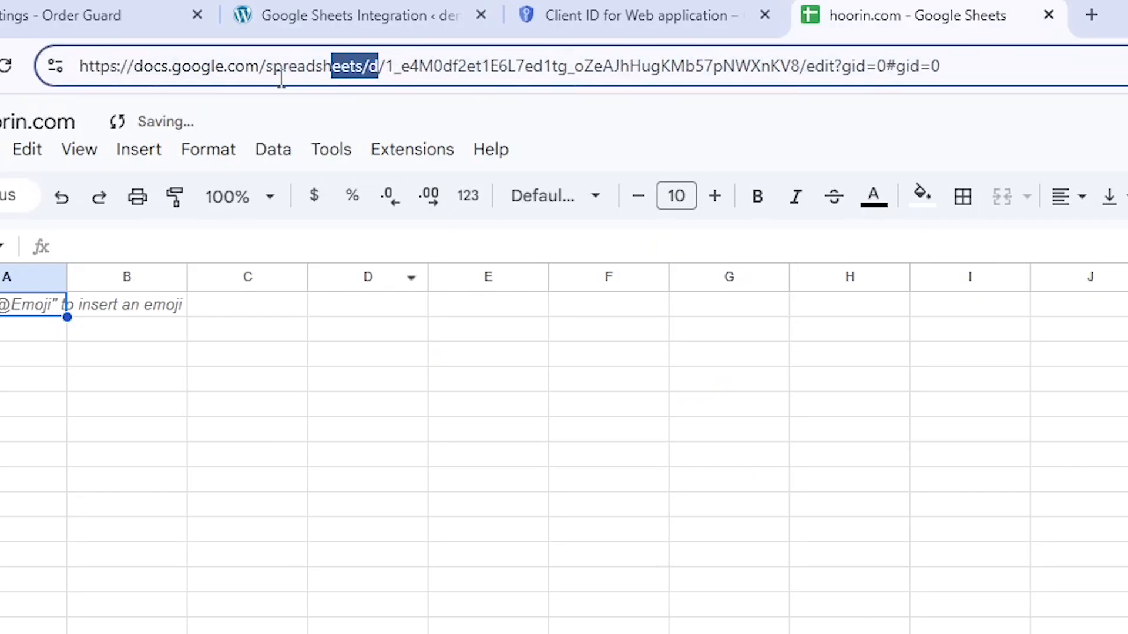
left_click(386, 70)
left_click_drag(370, 68, 799, 70)
left_click(395, 69)
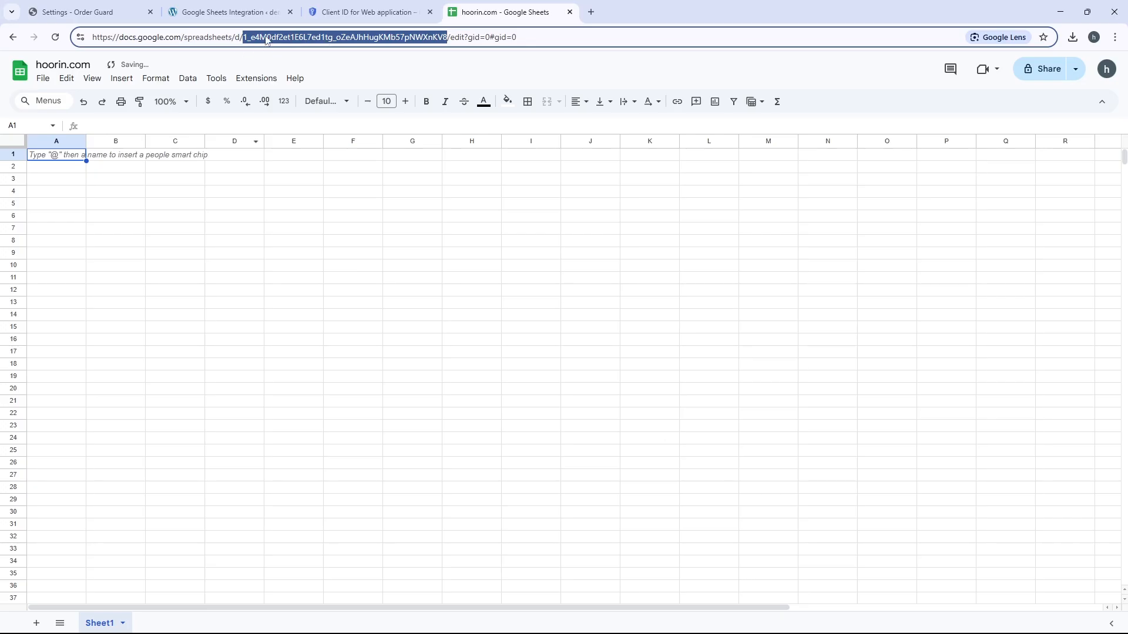
right_click(290, 44)
left_click(326, 148)
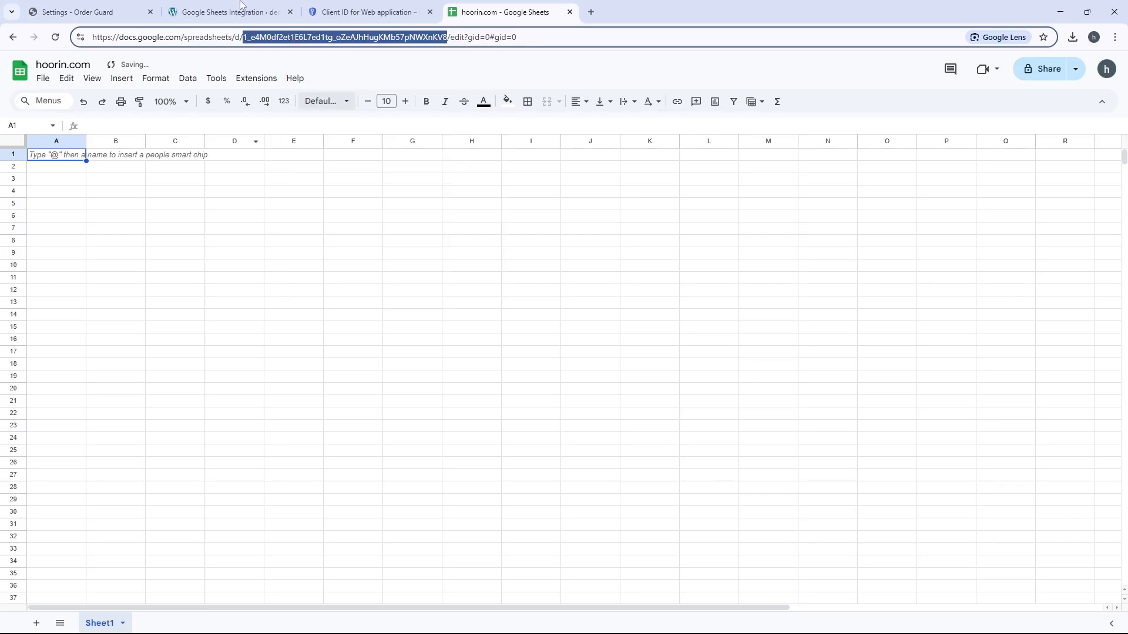
Paste the copied ID into the Spreadsheet ID field of the WordPress Google Sheets Integration settings and save them
left_click(243, 7)
left_click(529, 294)
key("ctrl+v")
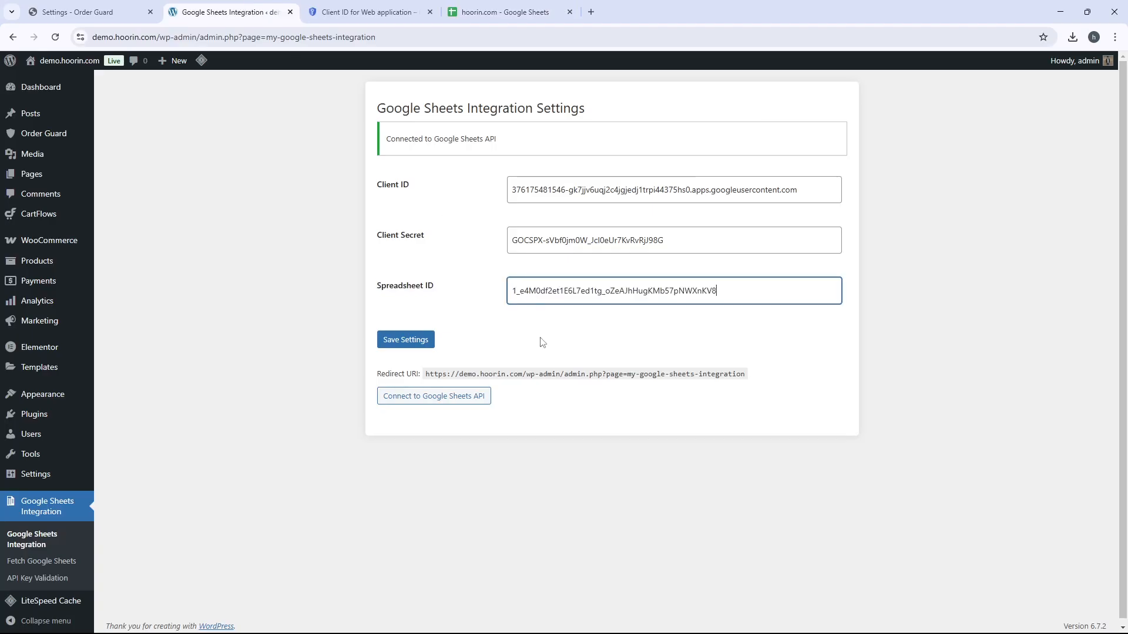
left_click(404, 340)
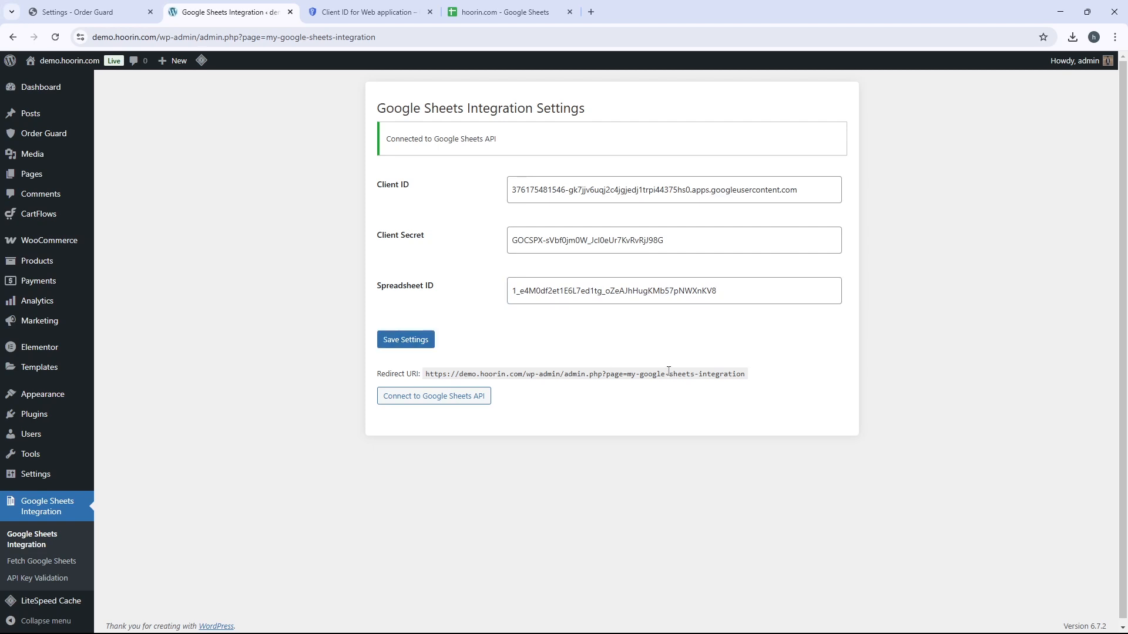
Check the Fetch Google Sheets page in WordPress and return to the first row of the empty spreadsheet
left_click(48, 563)
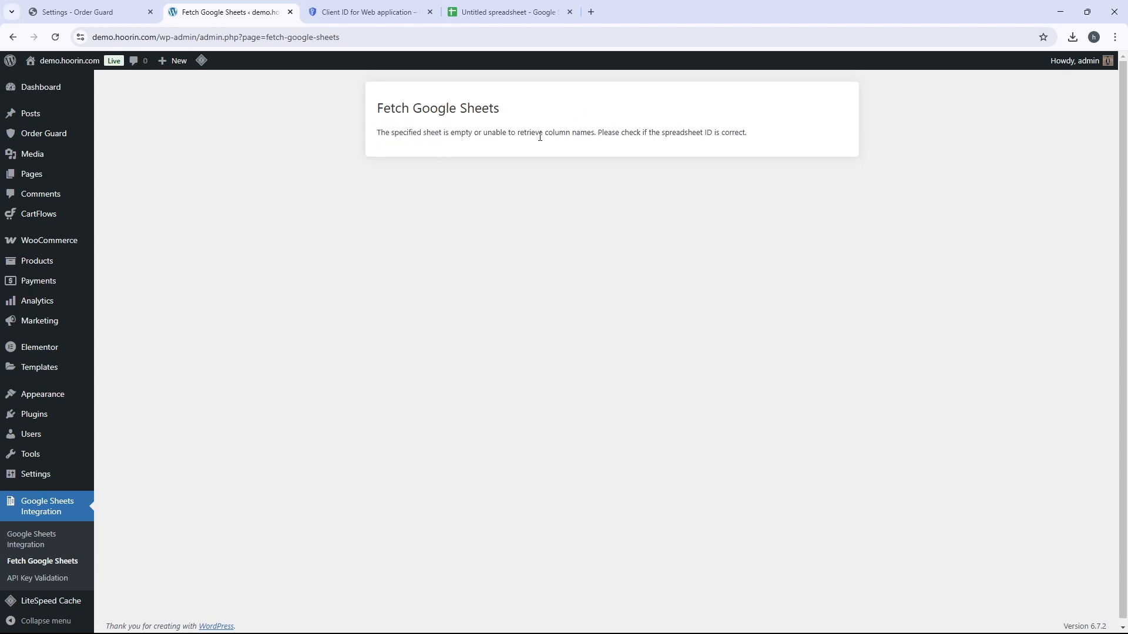
left_click_drag(539, 136, 616, 133)
left_click(509, 12)
left_click(109, 191)
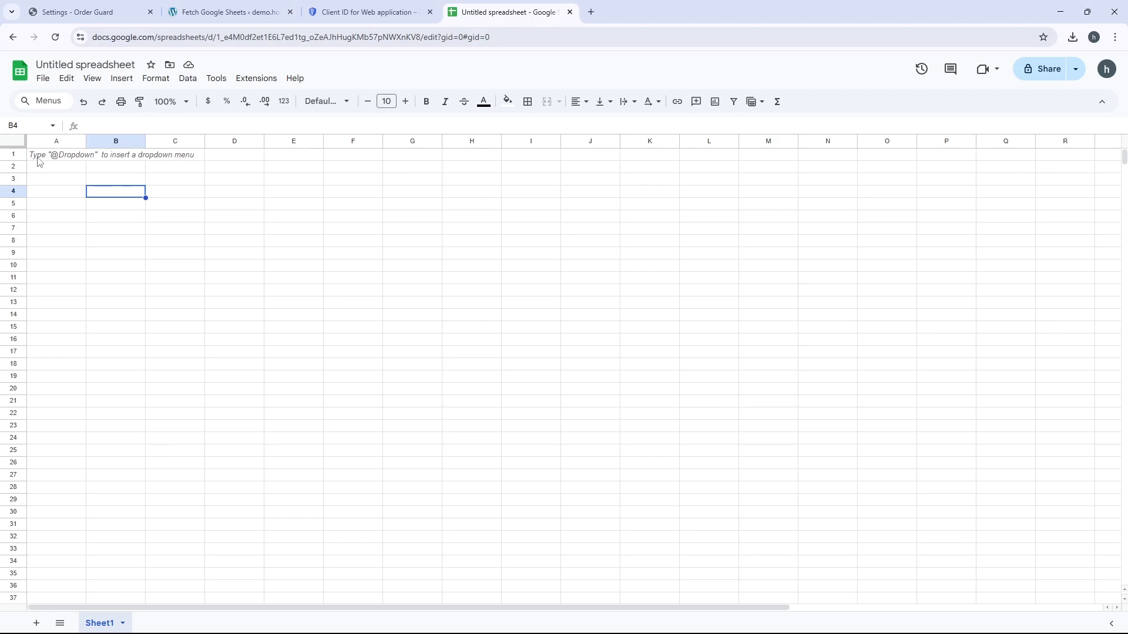
left_click(18, 156)
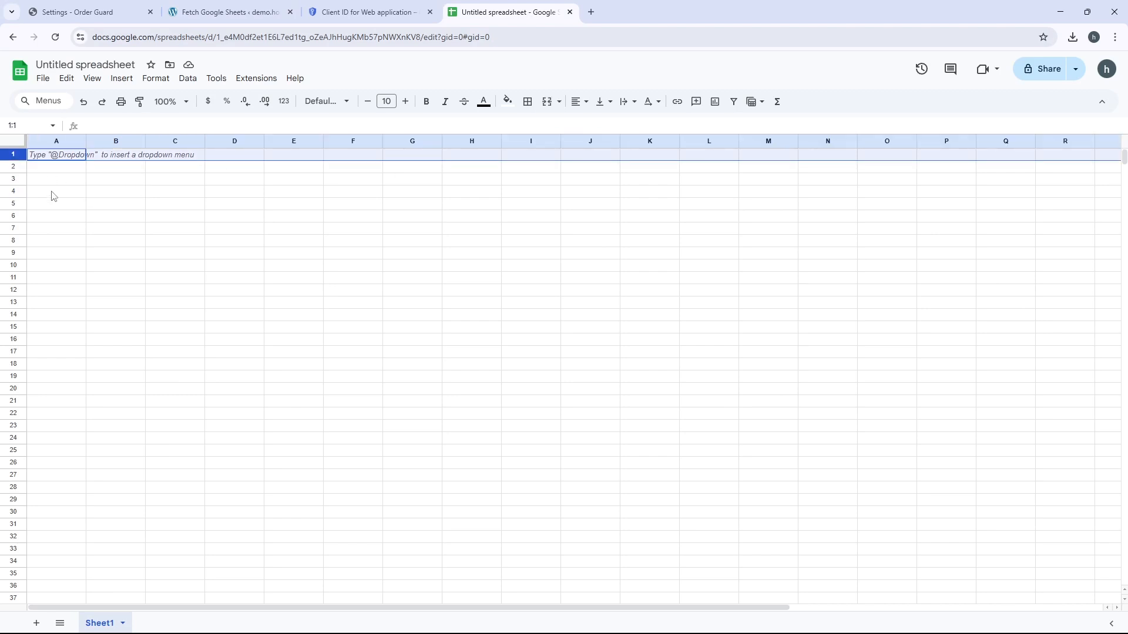
left_click(65, 169)
Enter the column headers Date, name, phone number and address in cells A1 to D1
left_click(61, 157)
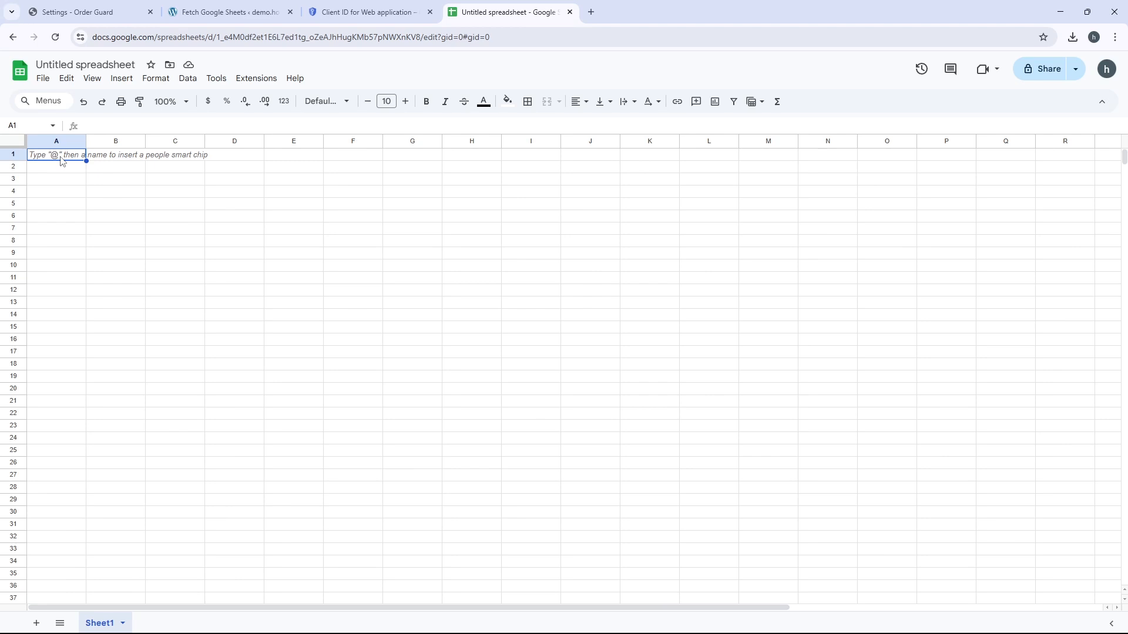
double_click(61, 156)
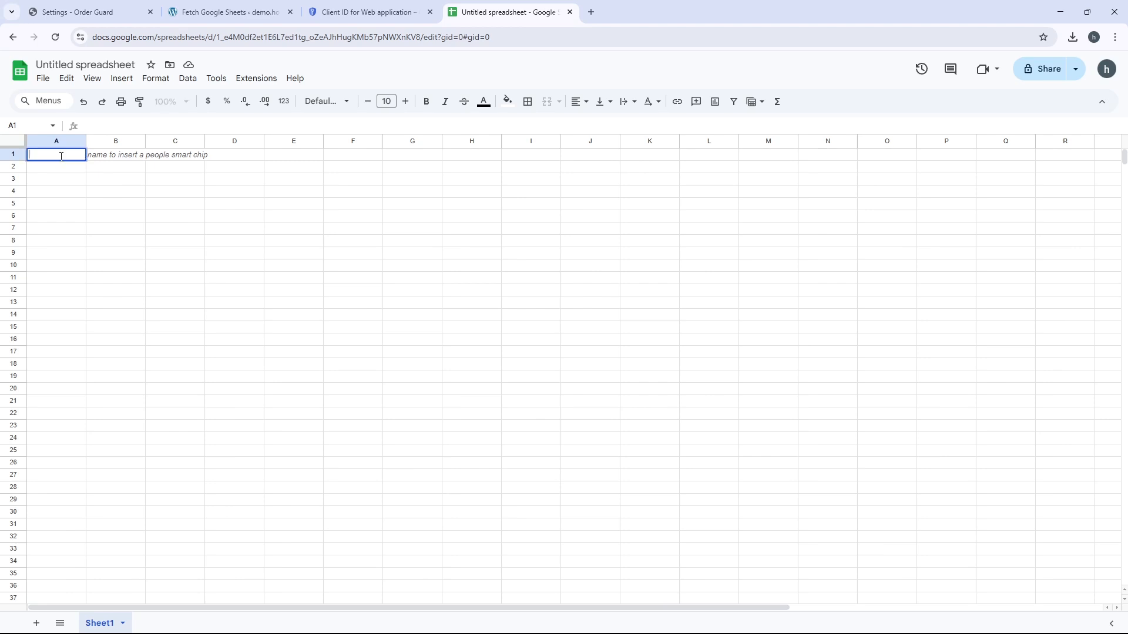
left_click(124, 157)
type("name")
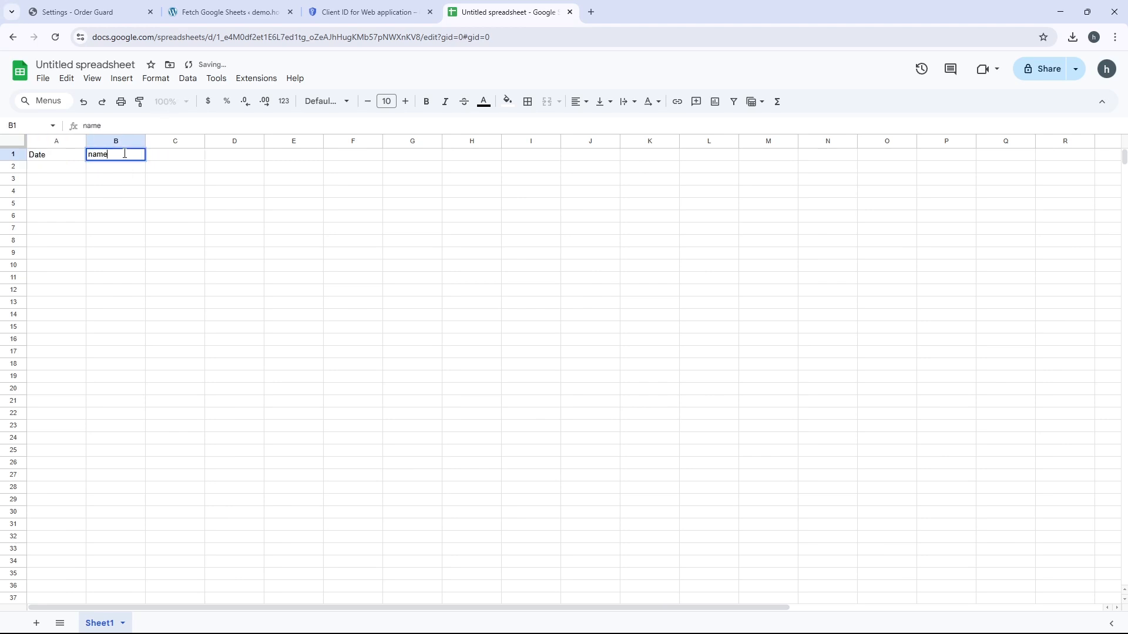
left_click(164, 159)
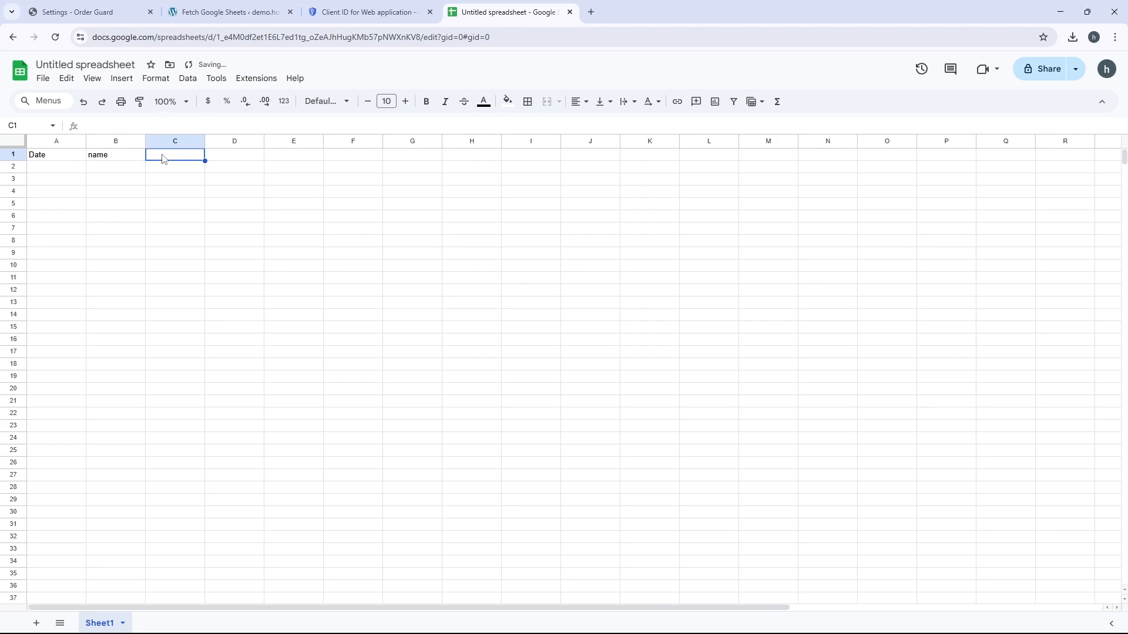
type("phone number")
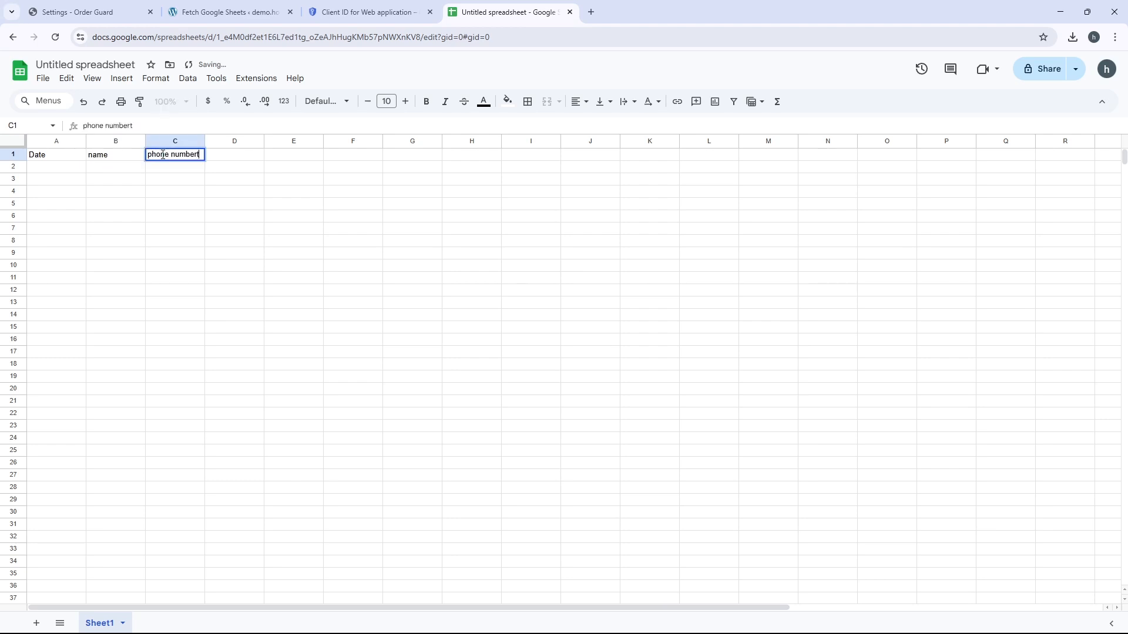
key("Tab")
type("ad")
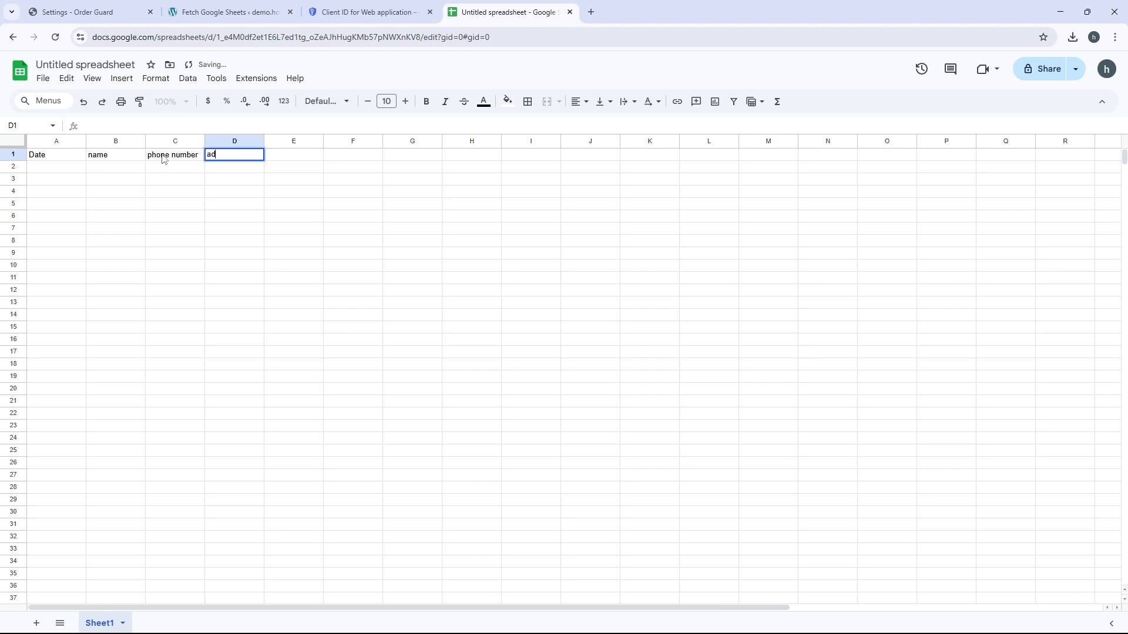
key("Tab")
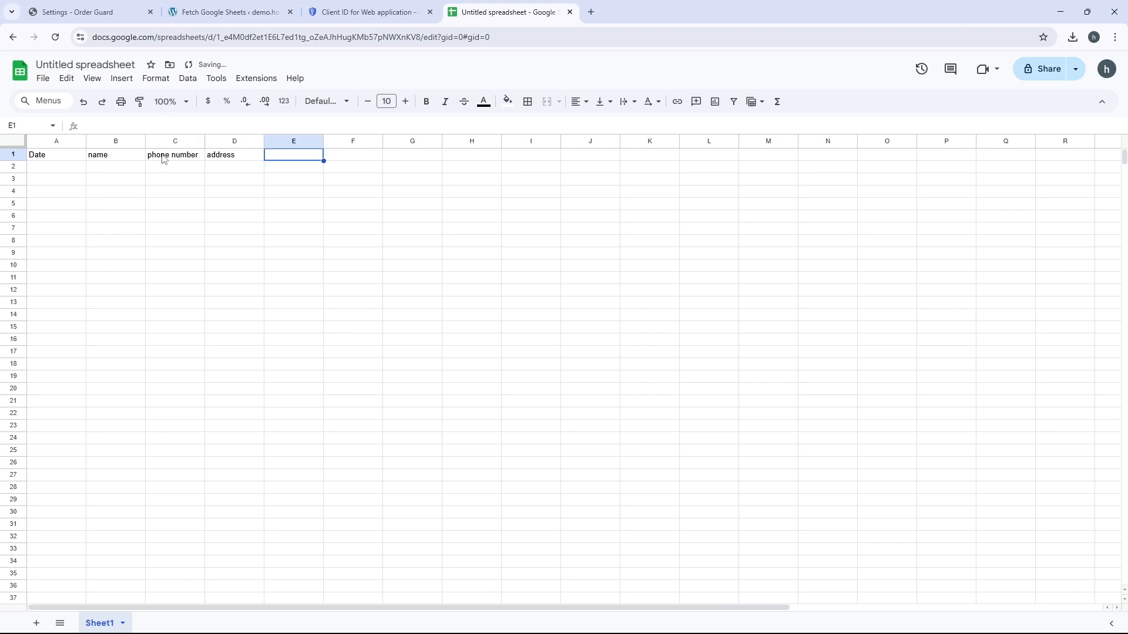
Add the column headers amount, og report and note in cells E1 to G1
type("amount")
key("Tab")
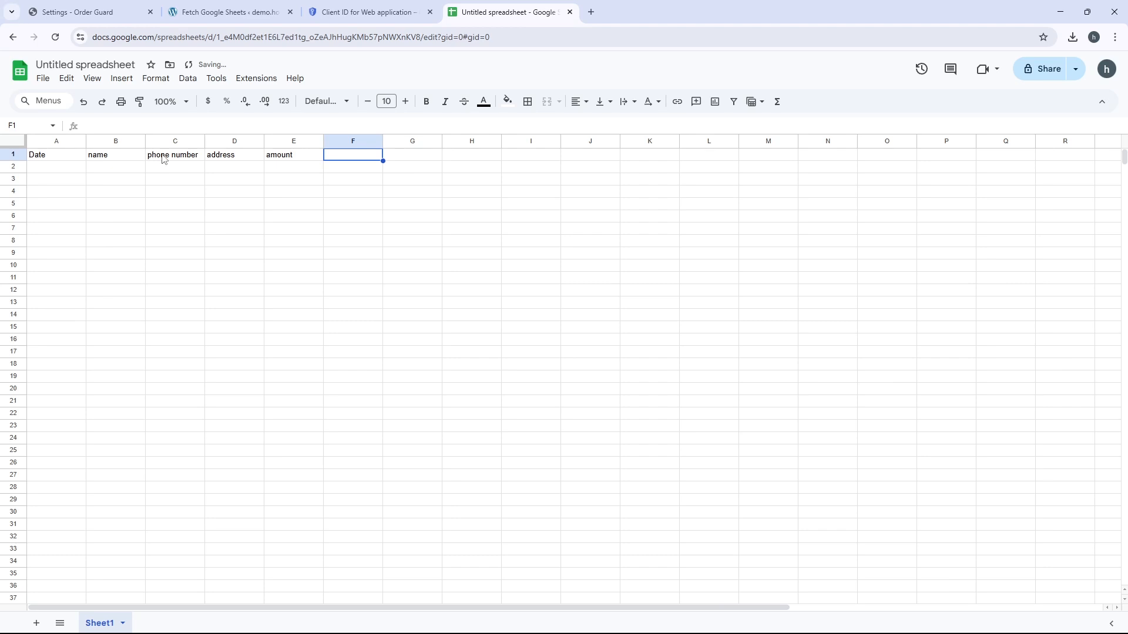
type("og report")
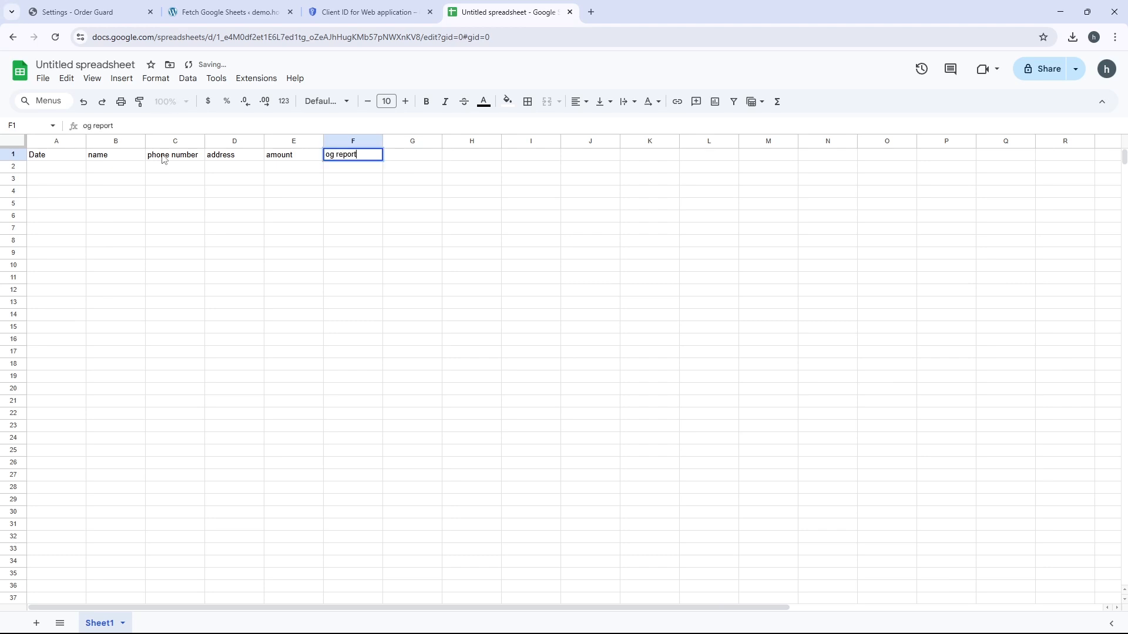
key("Tab")
type("not")
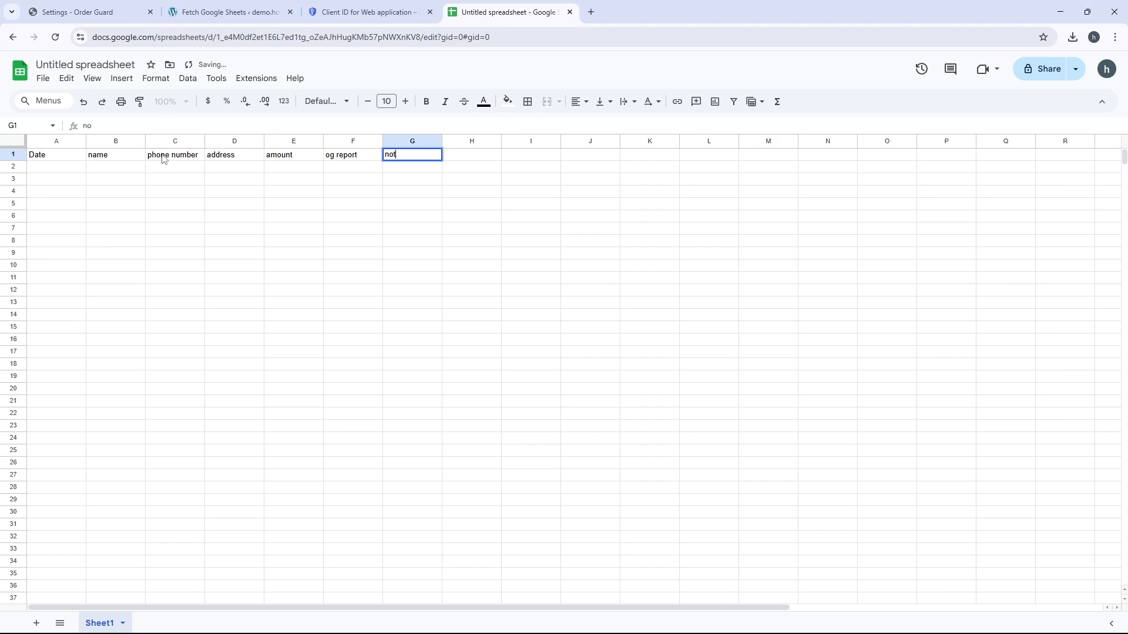
key("Tab")
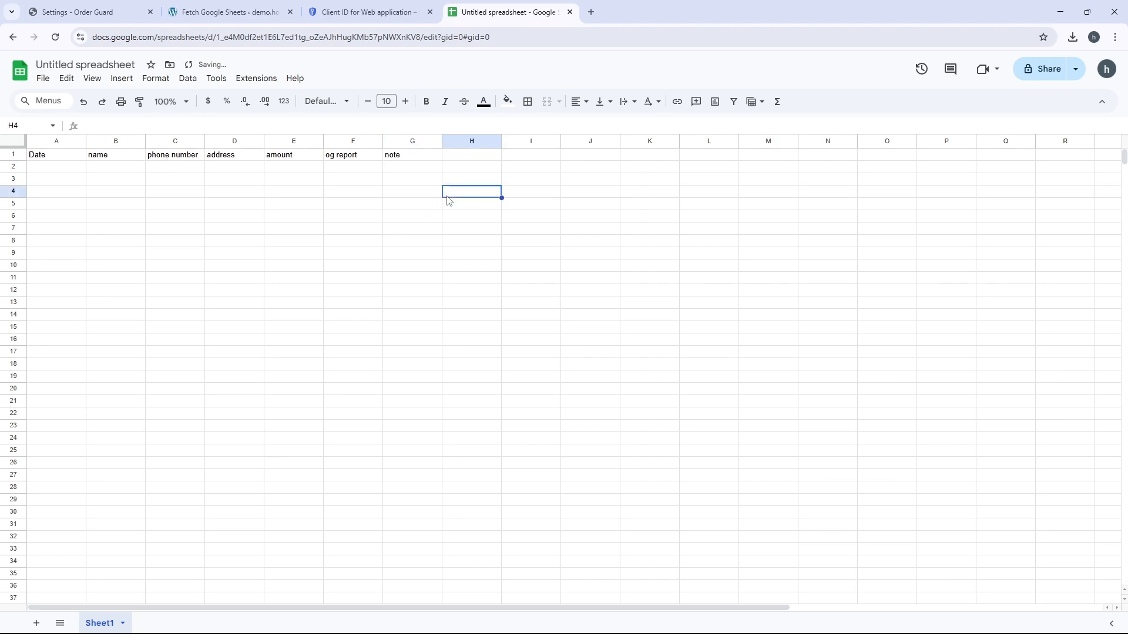
Format the header cells A1:G1 with a black fill and white text
left_click_drag(417, 158, 15, 162)
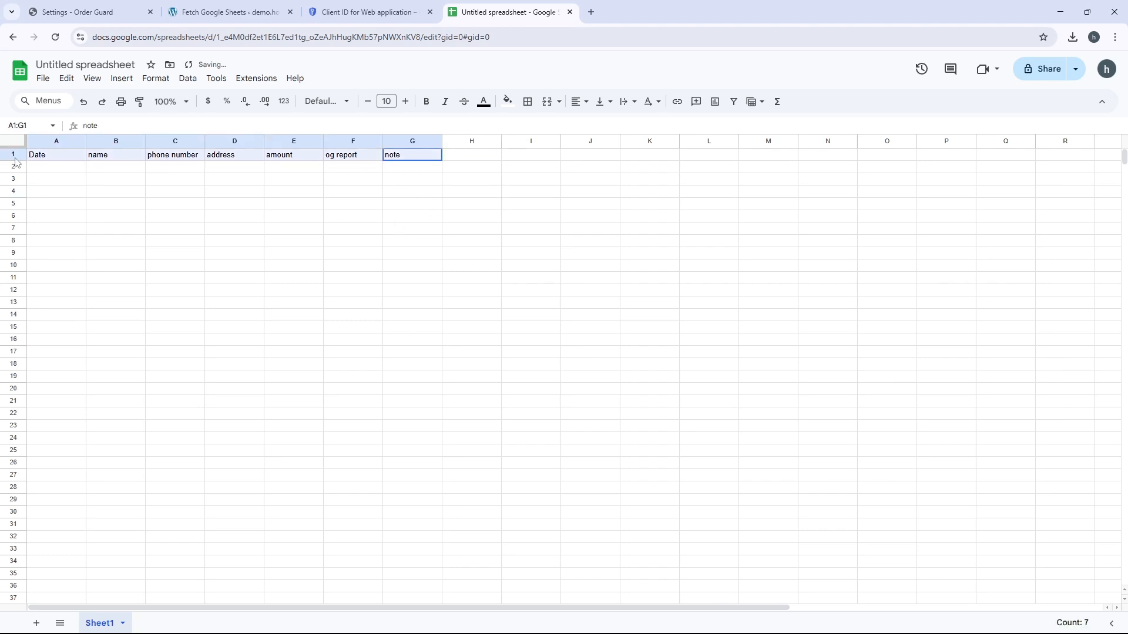
left_click(507, 101)
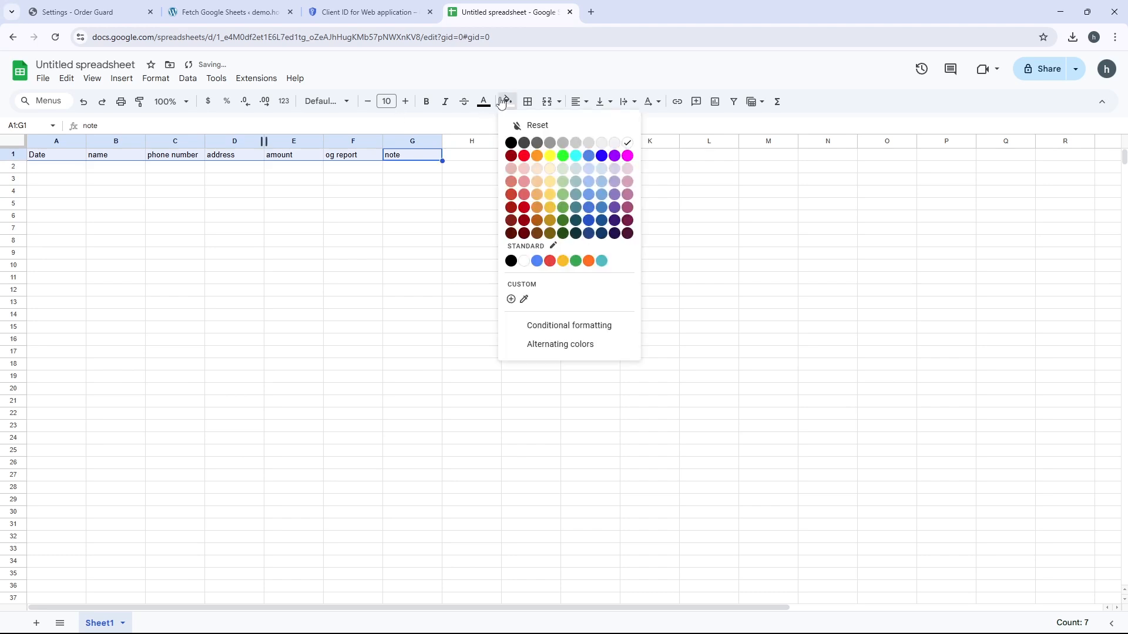
left_click(511, 142)
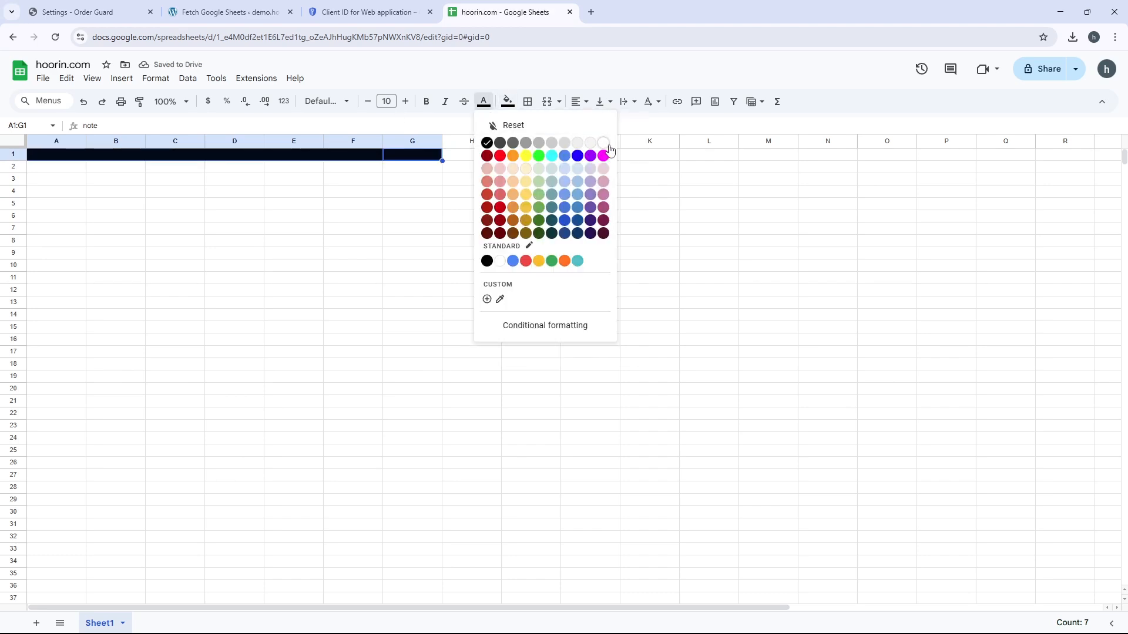
left_click(603, 142)
left_click(492, 192)
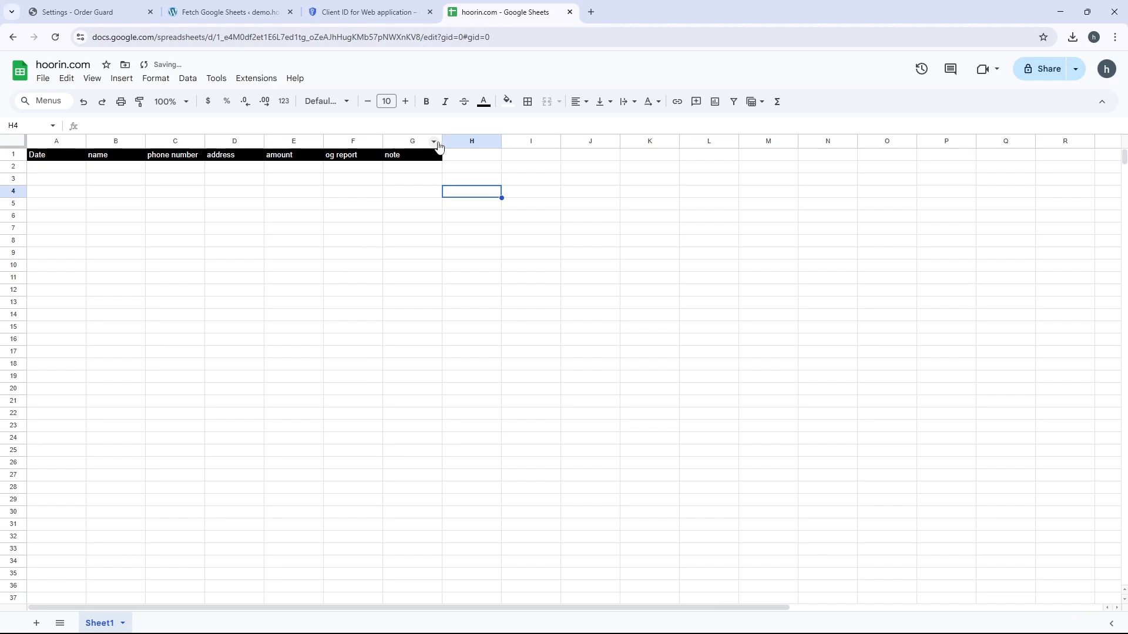
Return to the Fetch Google Sheets page in WordPress and reload it to retrieve the sheet's columns
left_click(337, 17)
left_click(244, 7)
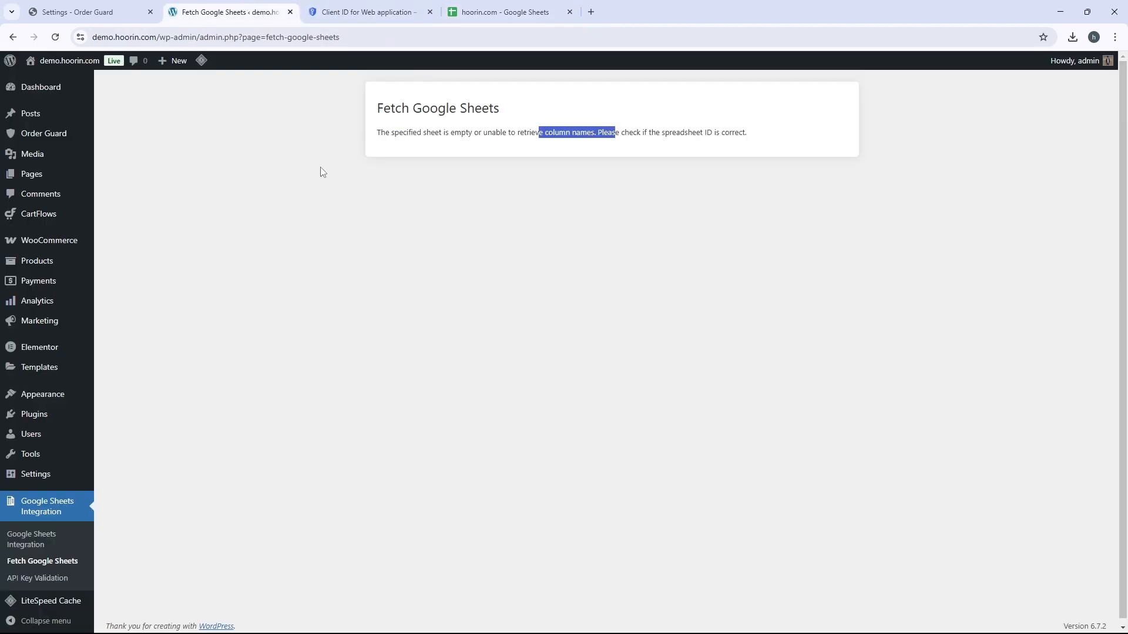
left_click(320, 167)
left_click(55, 38)
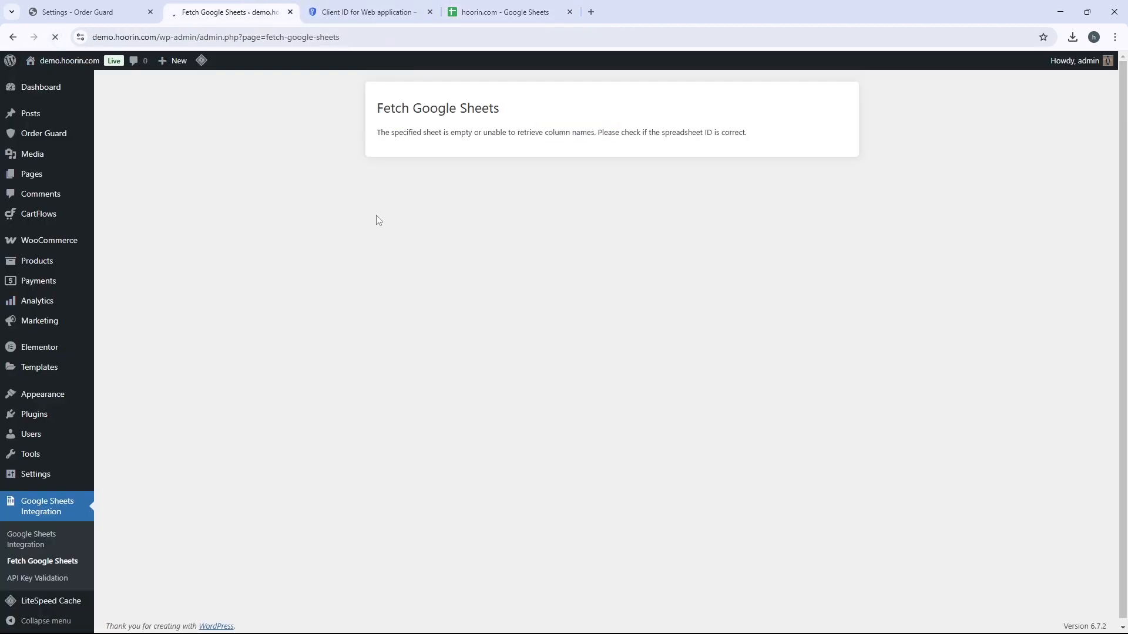
left_click_drag(377, 136, 492, 137)
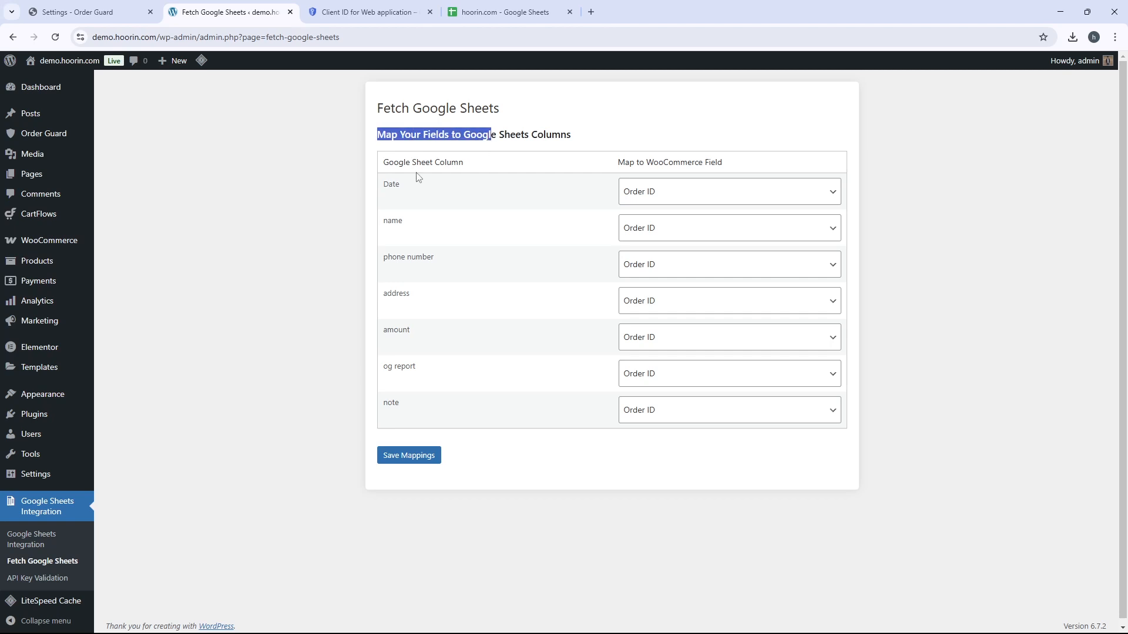
Compare the Google Sheet columns listed for mapping with the header row of the hoorin.com spreadsheet
double_click(390, 184)
left_click(504, 11)
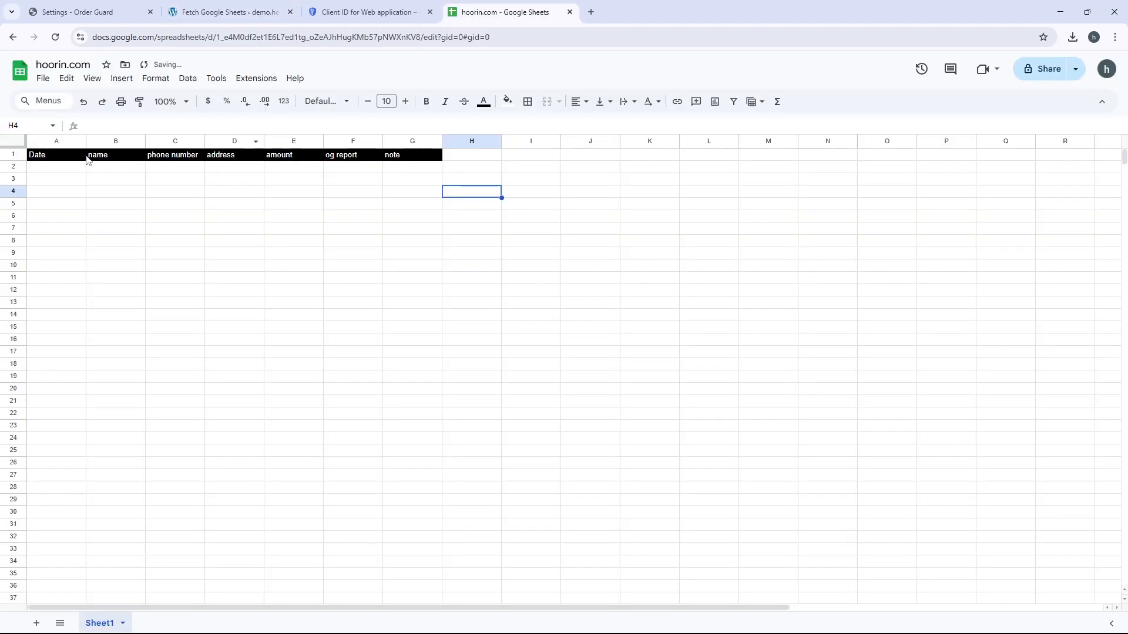
left_click_drag(81, 157, 321, 159)
left_click(241, 12)
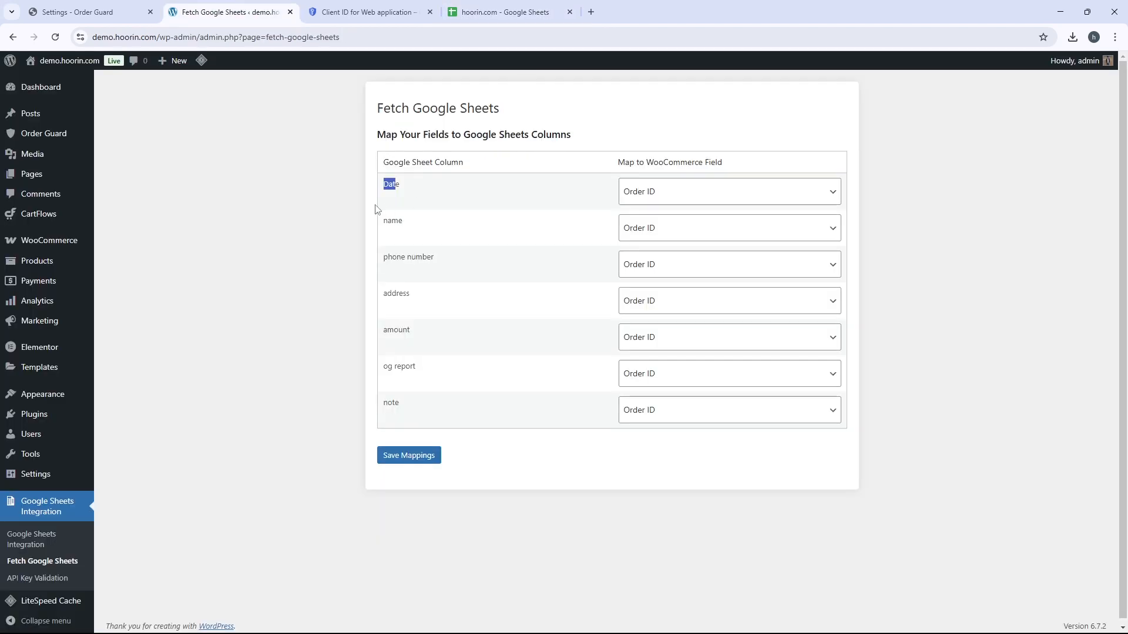
left_click(460, 206)
Map the Date column to Order Date, name to Billing First Name and phone number to Billing Phone
left_click_drag(386, 184, 461, 188)
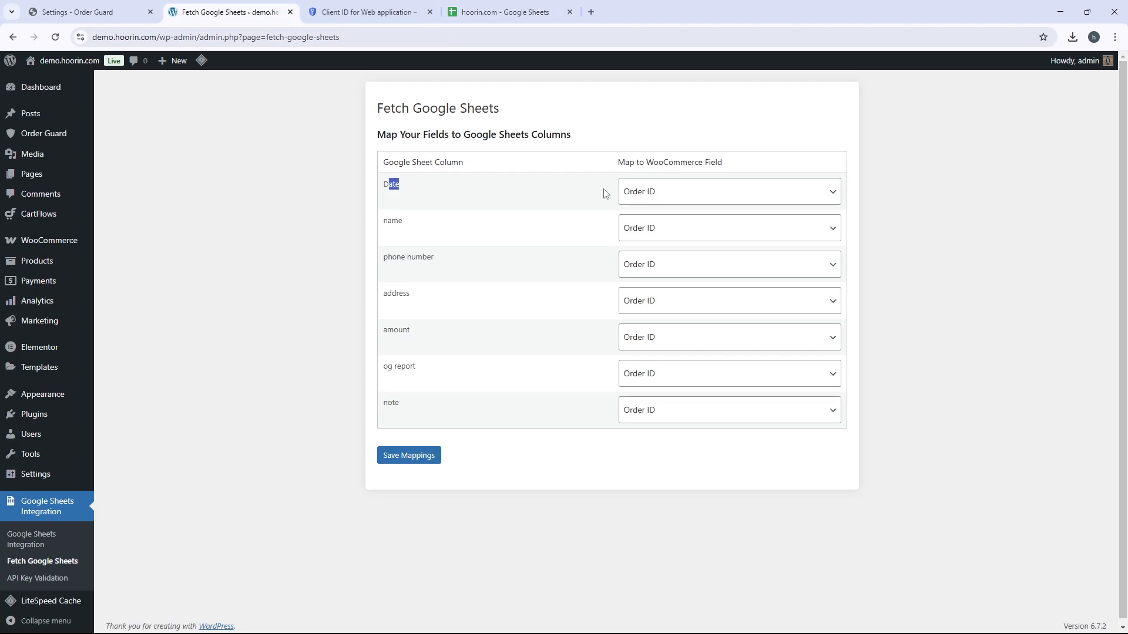
left_click(633, 195)
left_click(658, 248)
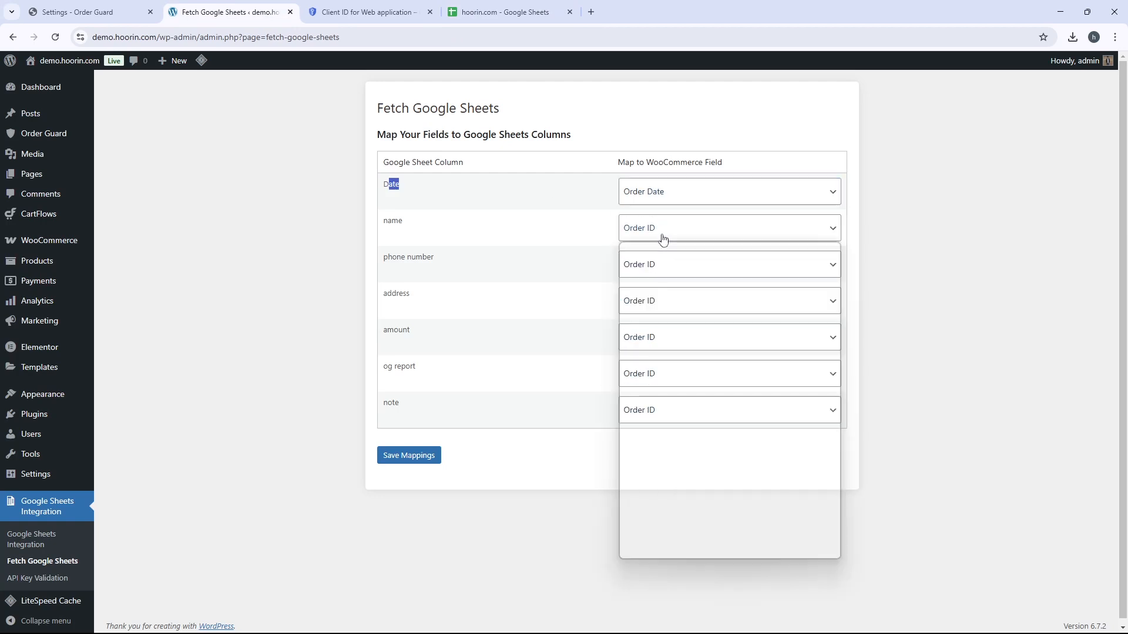
left_click(661, 234)
left_click(669, 305)
left_click(622, 271)
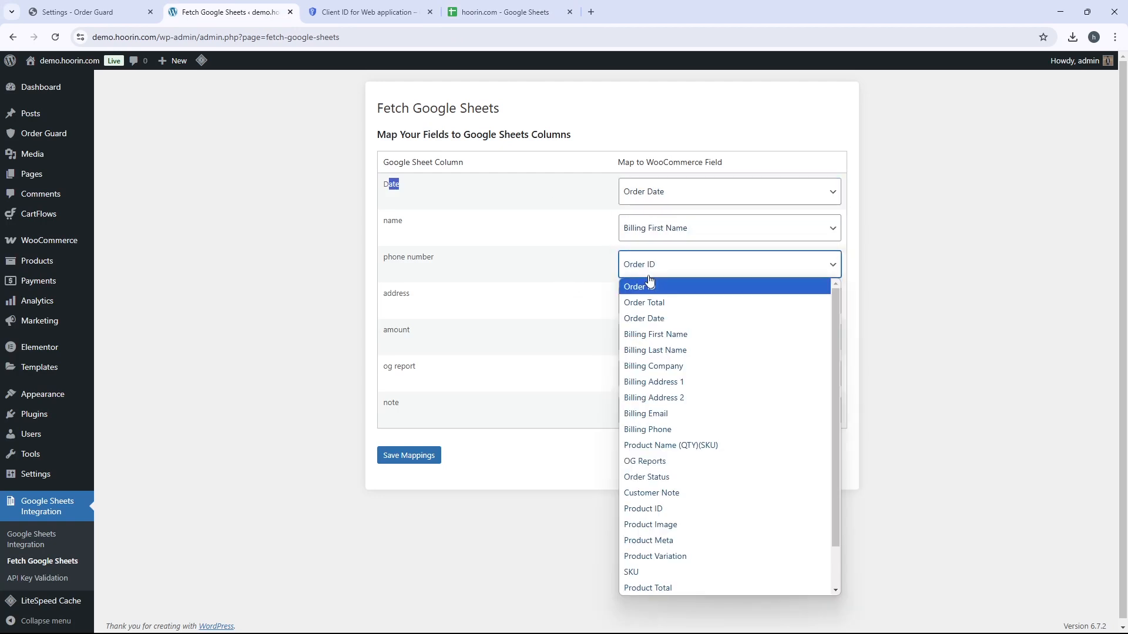
left_click(693, 432)
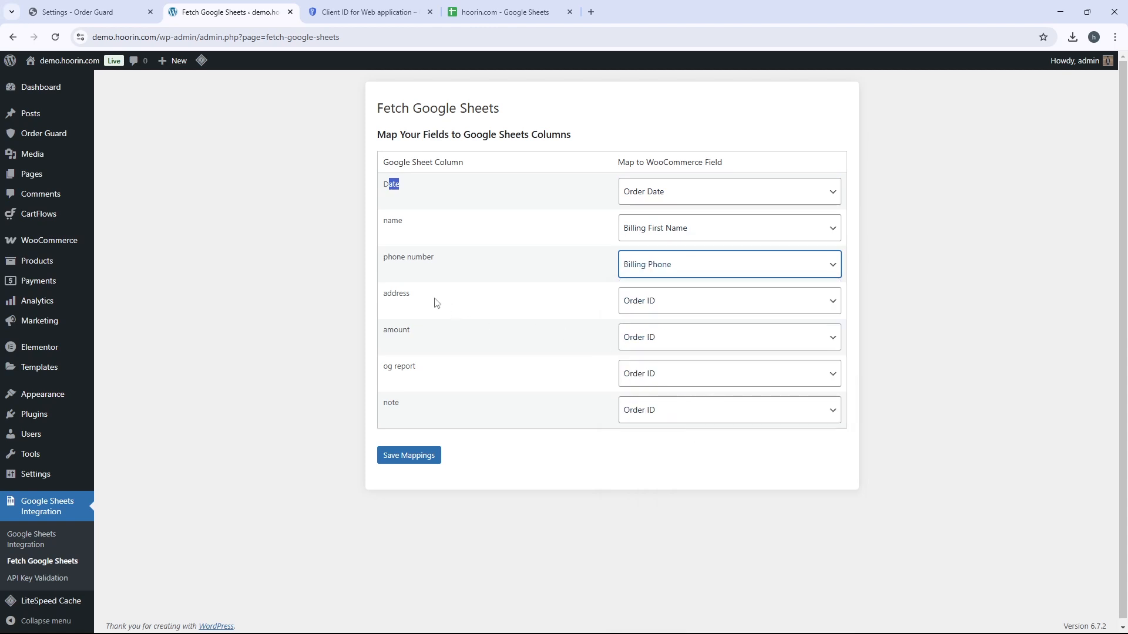
Map the address column to Billing Address 1 and the amount column to Order Total
left_click_drag(437, 303, 668, 300)
left_click(667, 299)
left_click(650, 421)
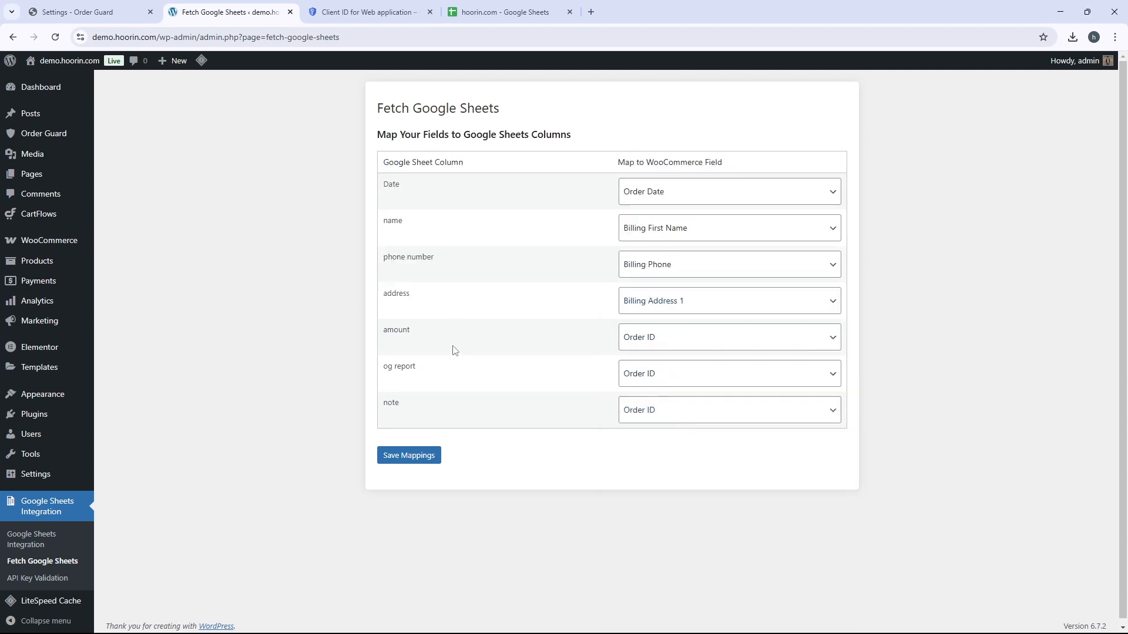
left_click_drag(454, 350, 420, 335)
left_click(635, 337)
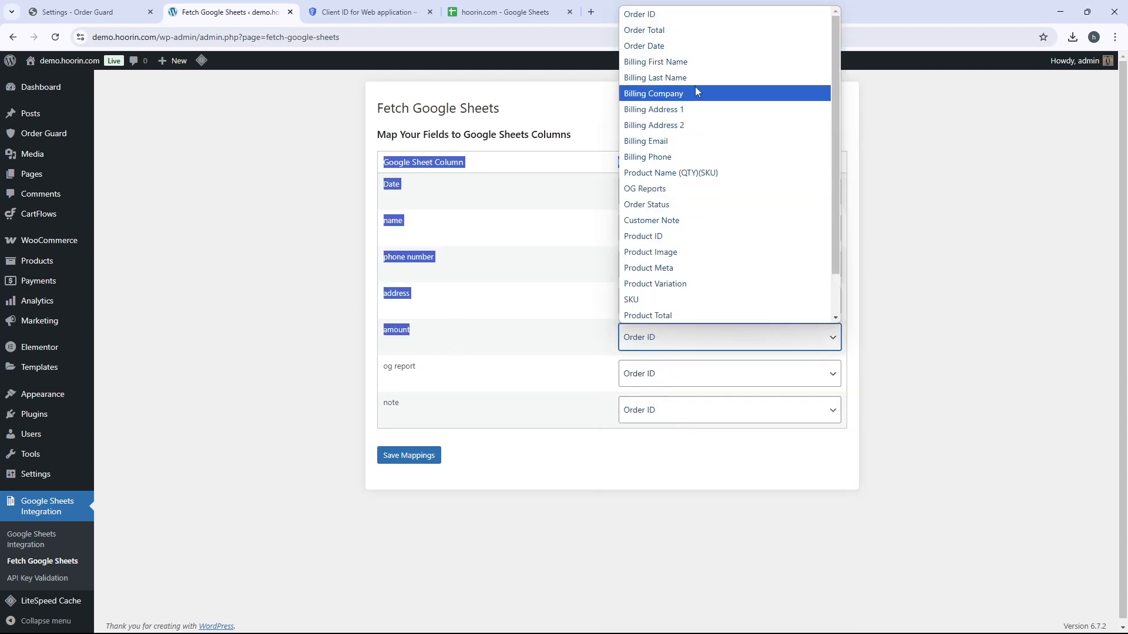
left_click(676, 30)
Map the og report column to OG Reports and note to Customer Note, and save the mappings
left_click(460, 372)
left_click(638, 385)
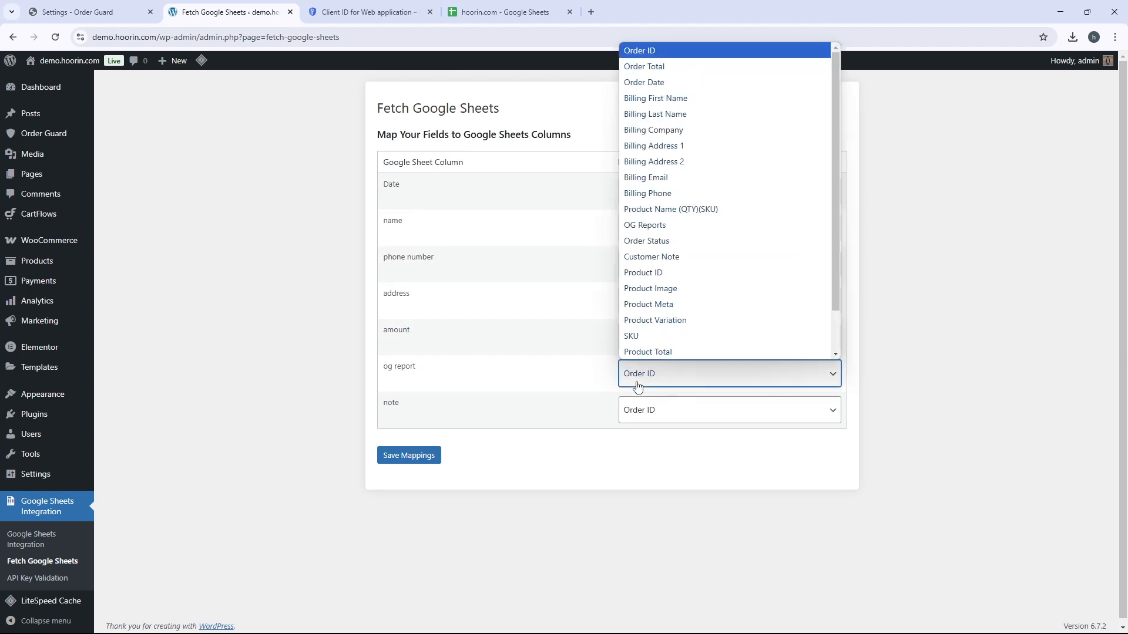
left_click(650, 229)
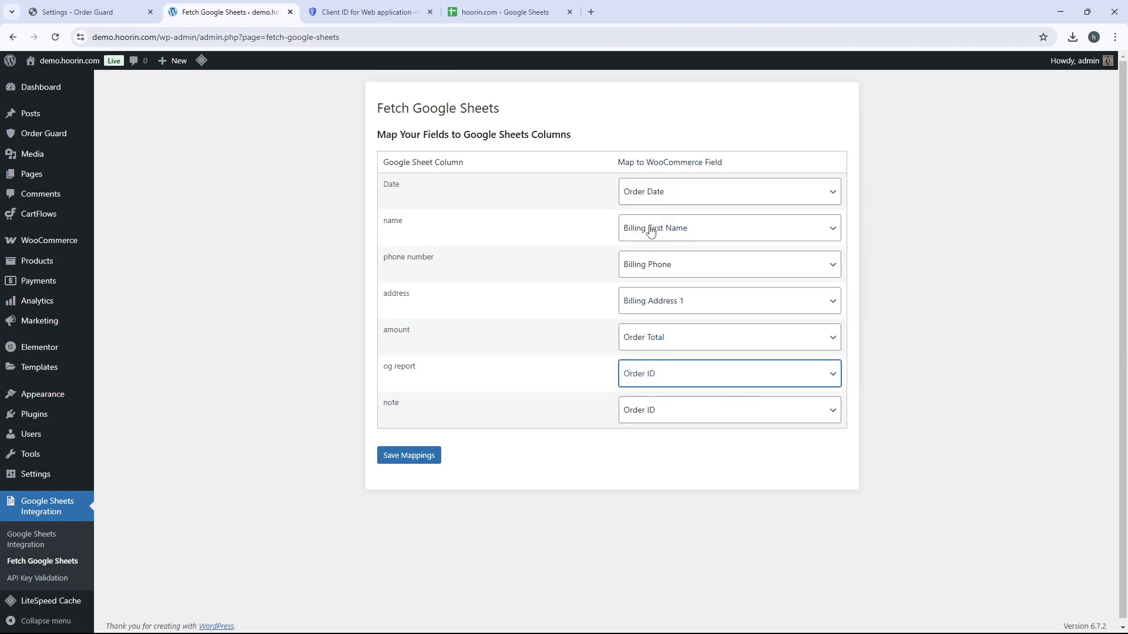
left_click(685, 413)
scroll(672, 294, "down", 1)
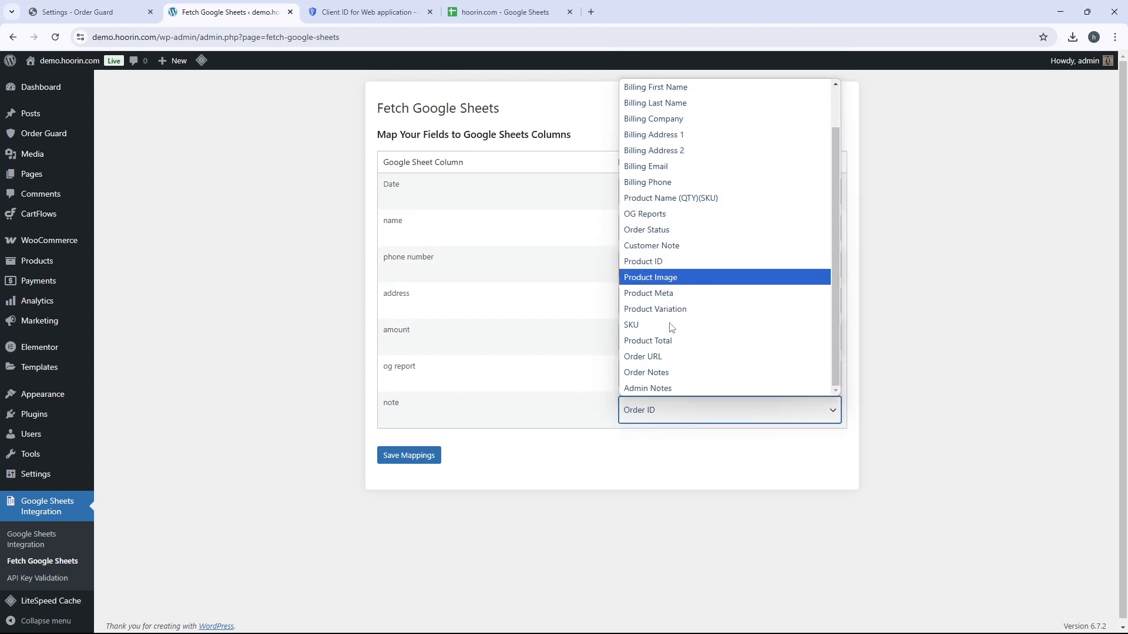
left_click(652, 246)
left_click(406, 457)
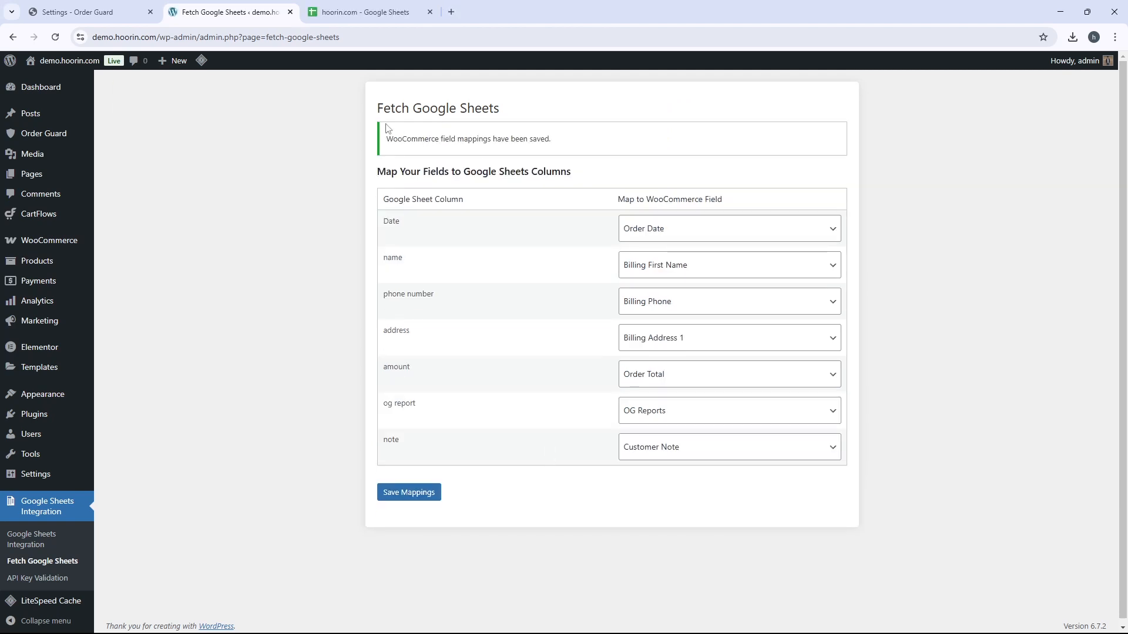
Open the demo.hoorin.com home page in a new browser tab using the domain from the WordPress address
double_click(117, 39)
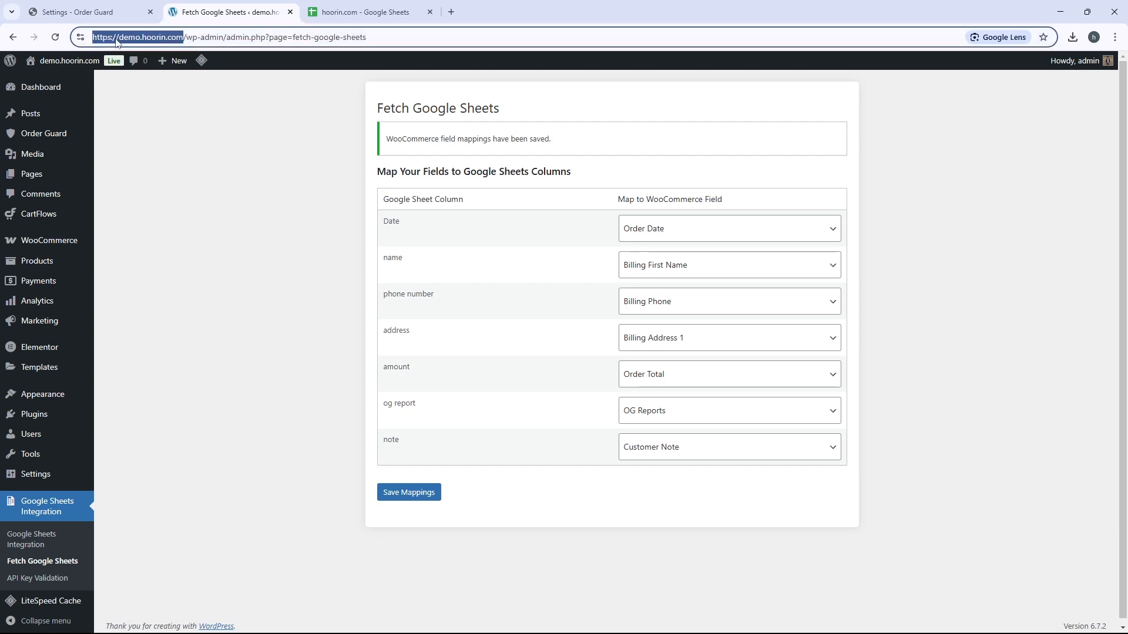
left_click_drag(140, 38, 303, 7)
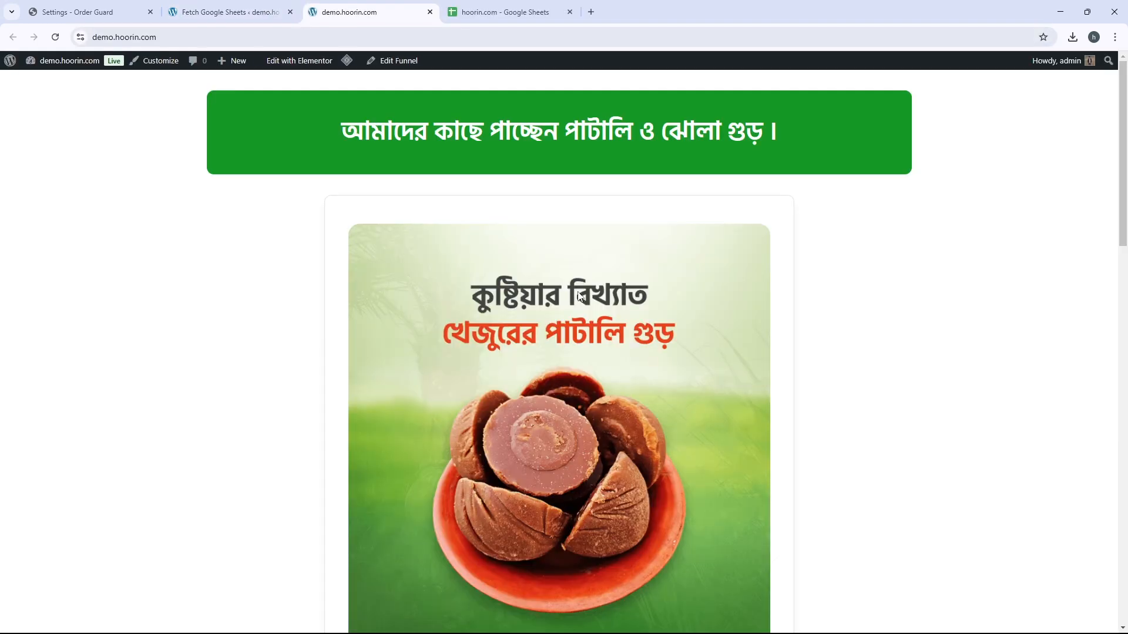
Place a test order at the landing page's checkout with the prefilled billing details, dhaka bangladesh shipping and cash on delivery
scroll(579, 296, "down", 5)
left_click(569, 415)
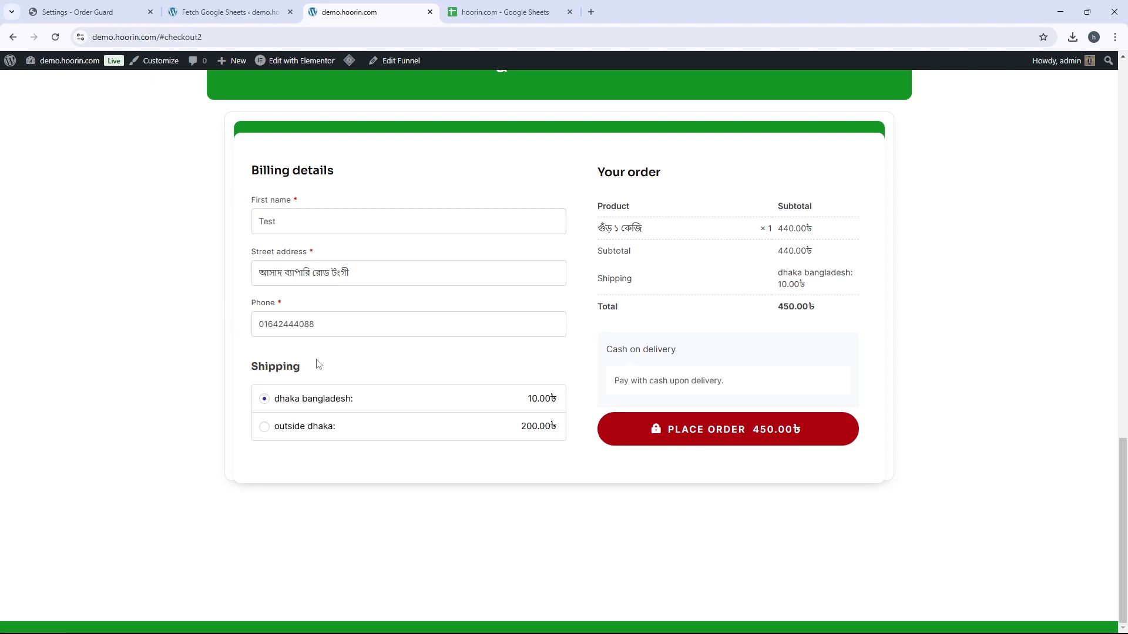
left_click(717, 438)
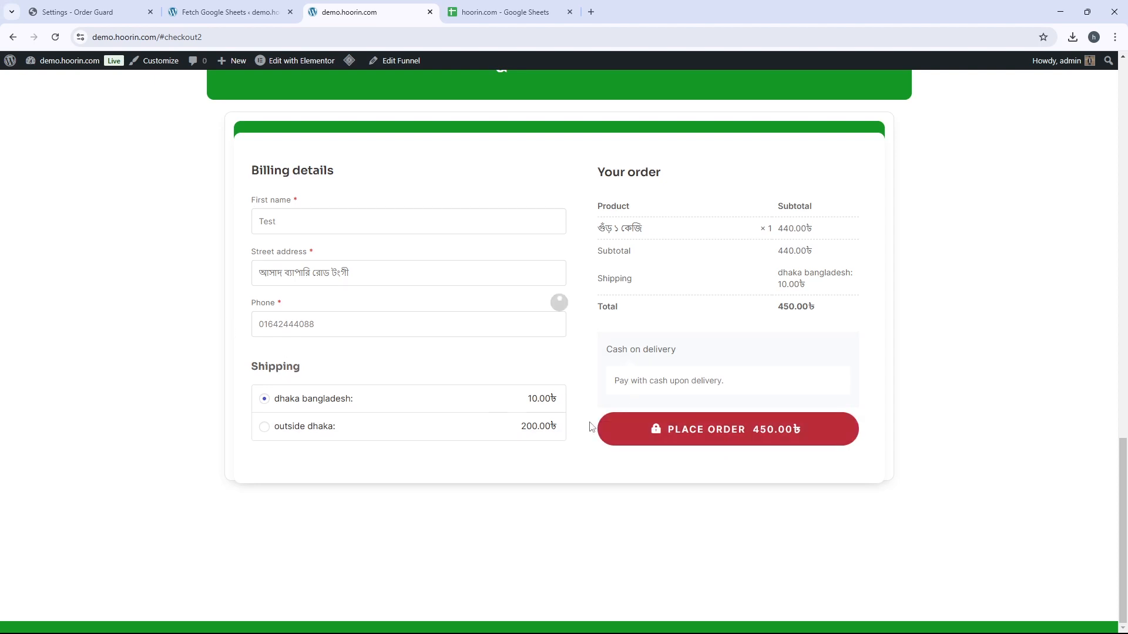
Switch to the hoorin.com spreadsheet in Google Sheets and examine the order's row, its og report cell and the columns beyond note
left_click(491, 20)
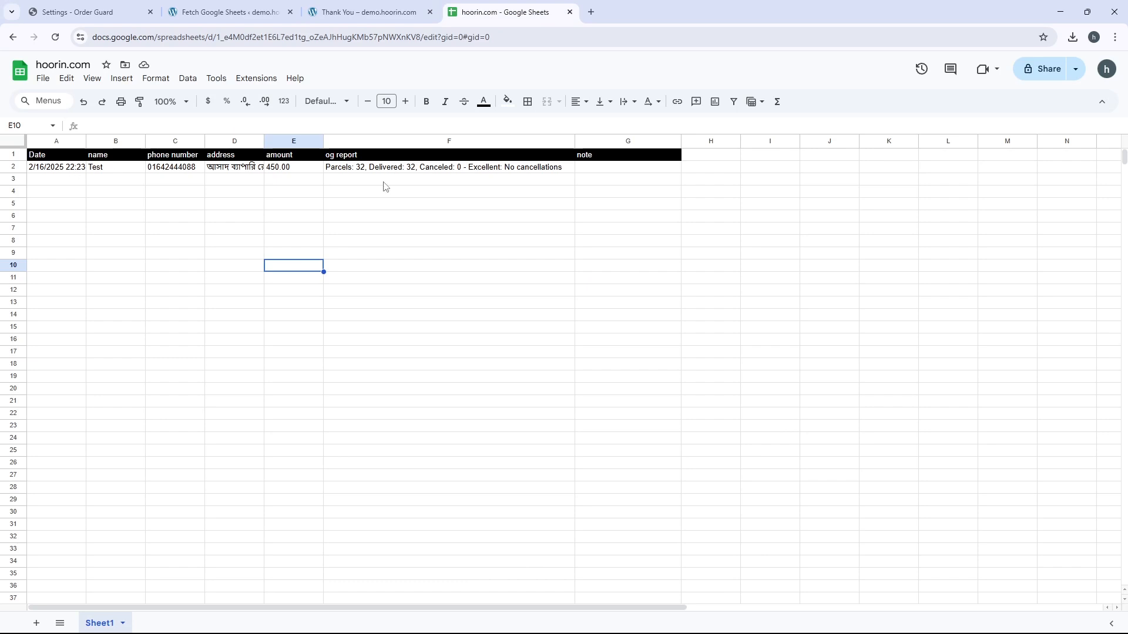
left_click(360, 170)
left_click(477, 255)
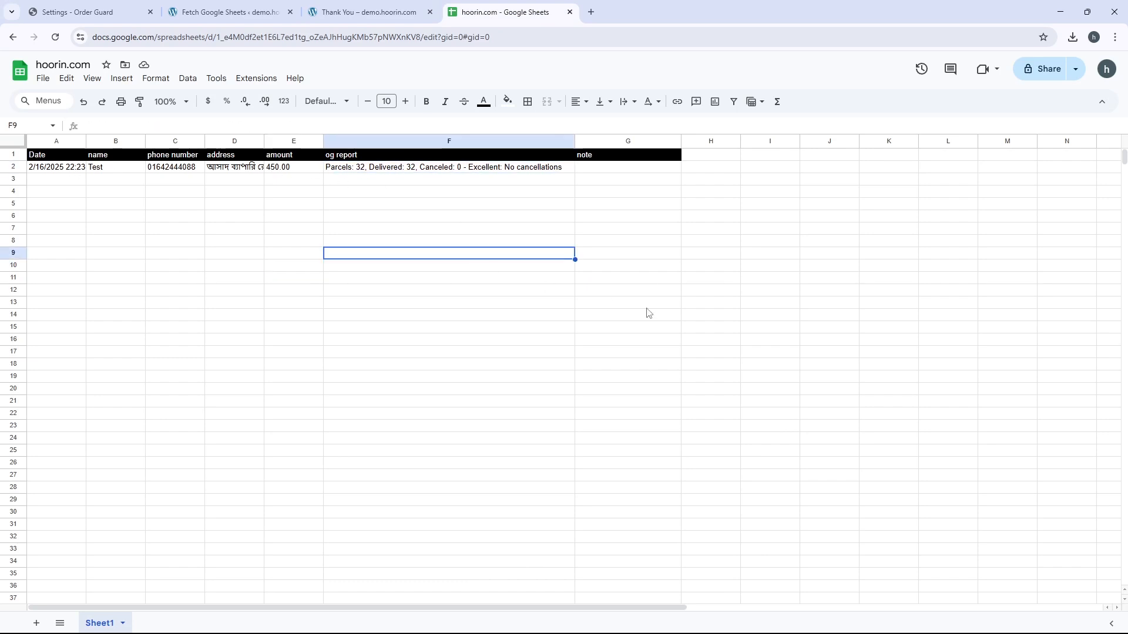
left_click(365, 171)
left_click(588, 238)
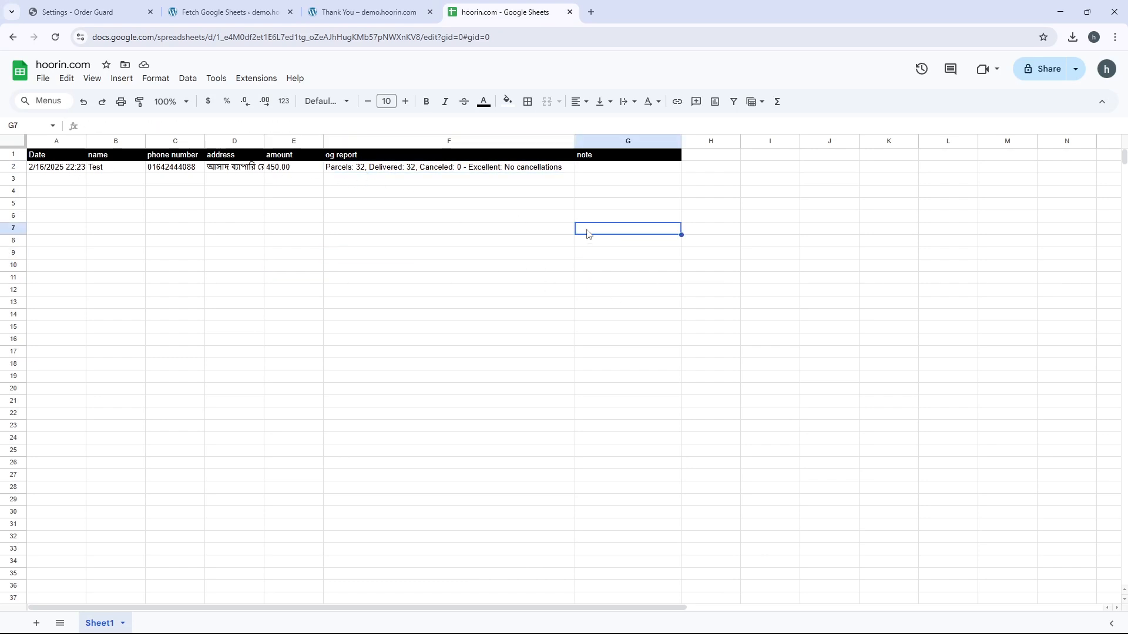
left_click_drag(718, 157, 945, 167)
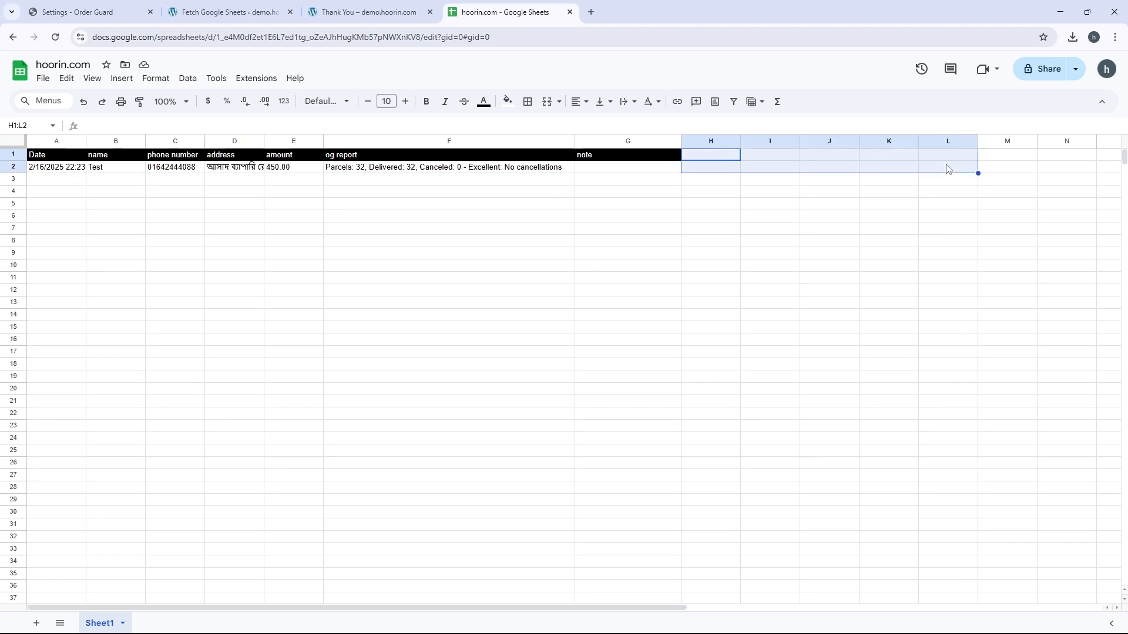
left_click(945, 167)
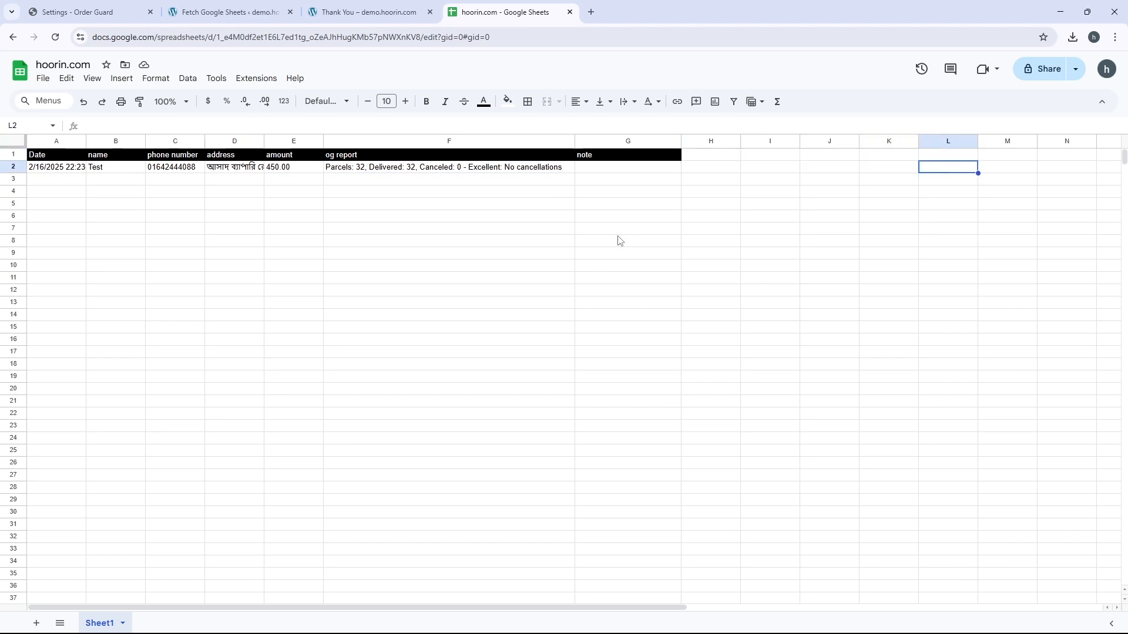